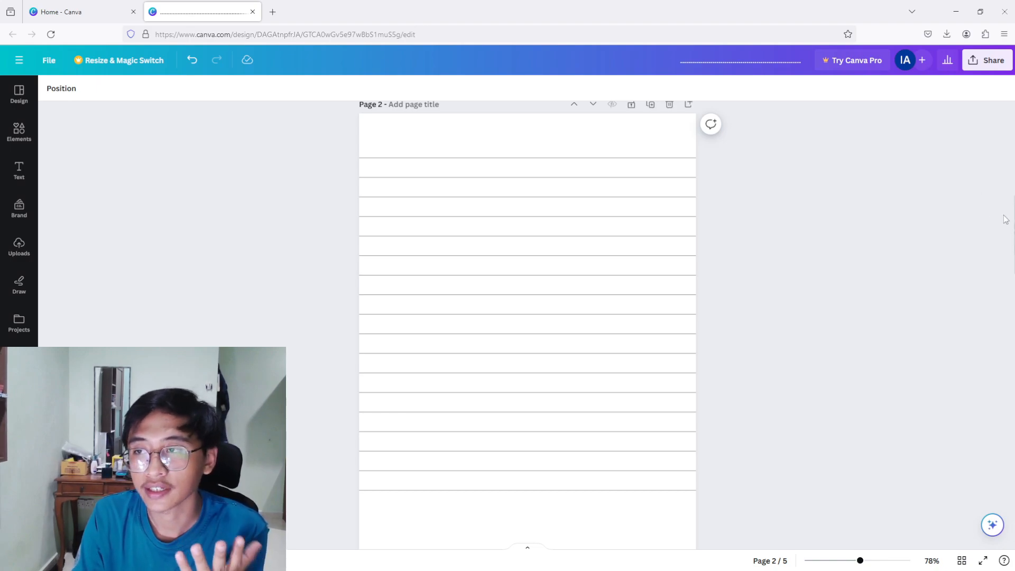
Look through the design's lined, dotted, grid and handwriting interior pages, from page 2 to page 5.
scroll(1013, 227, "down", 9)
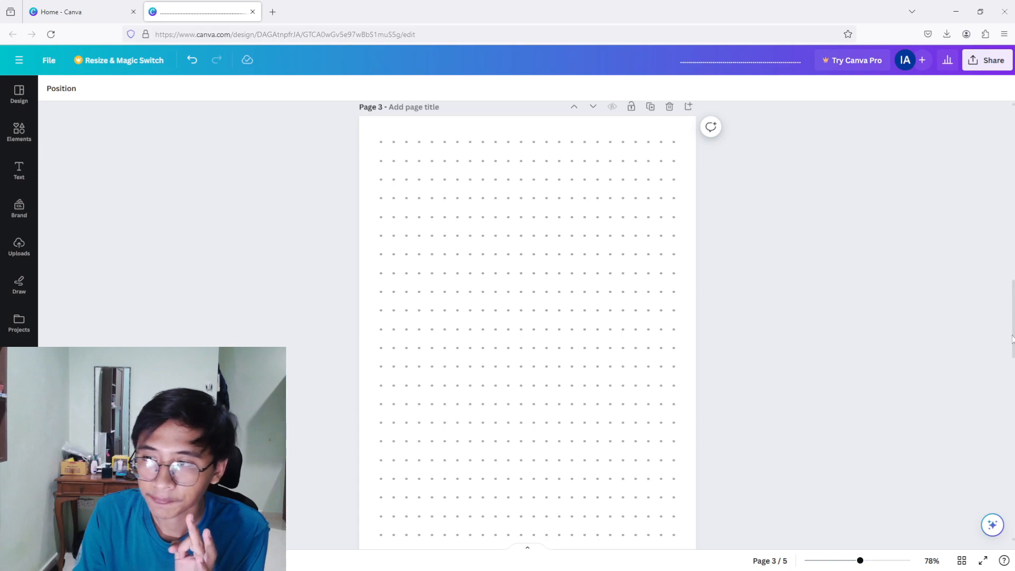
scroll(1012, 338, "down", 9)
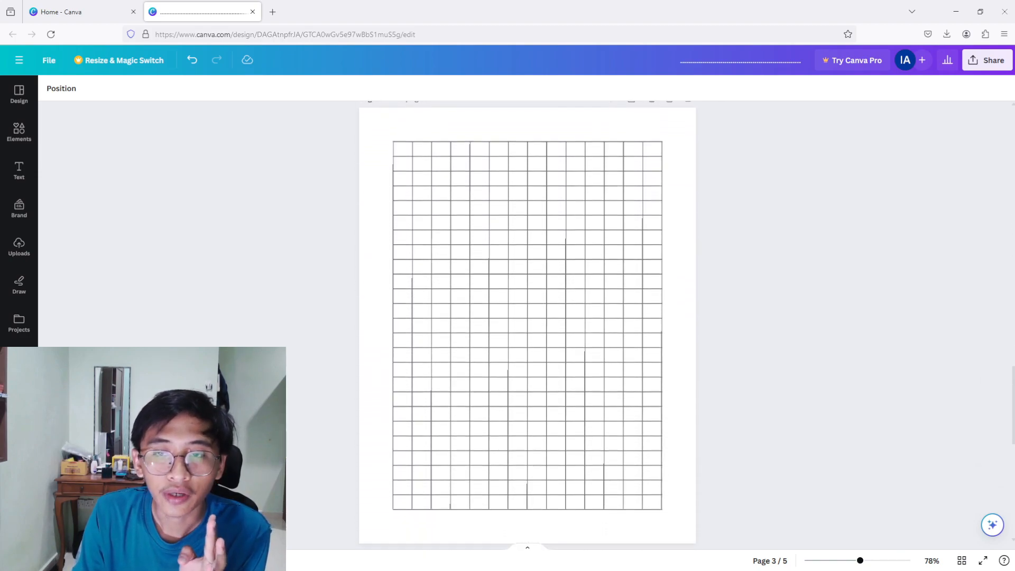
scroll(1012, 338, "down", 1)
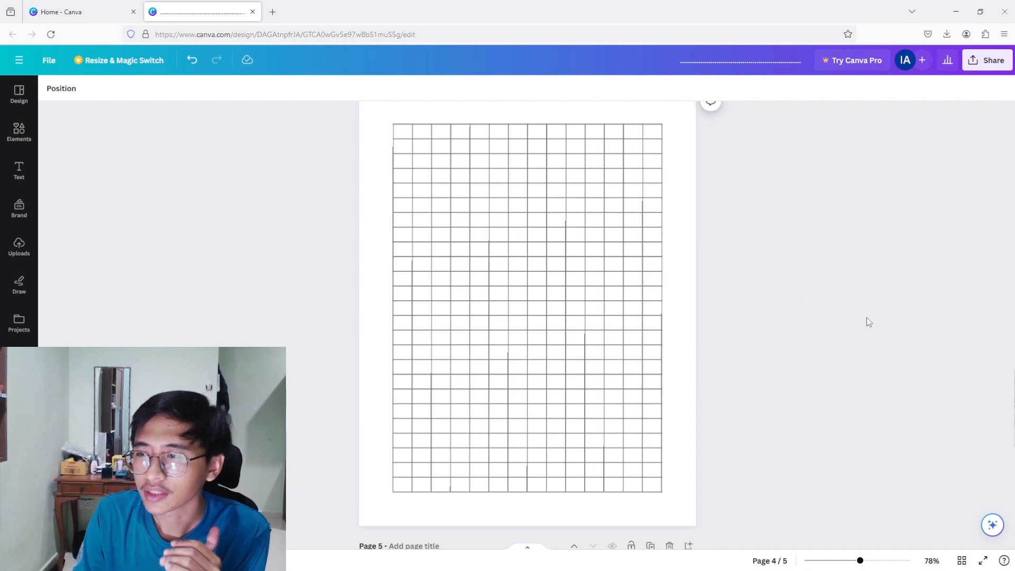
scroll(527, 296, "down", 2)
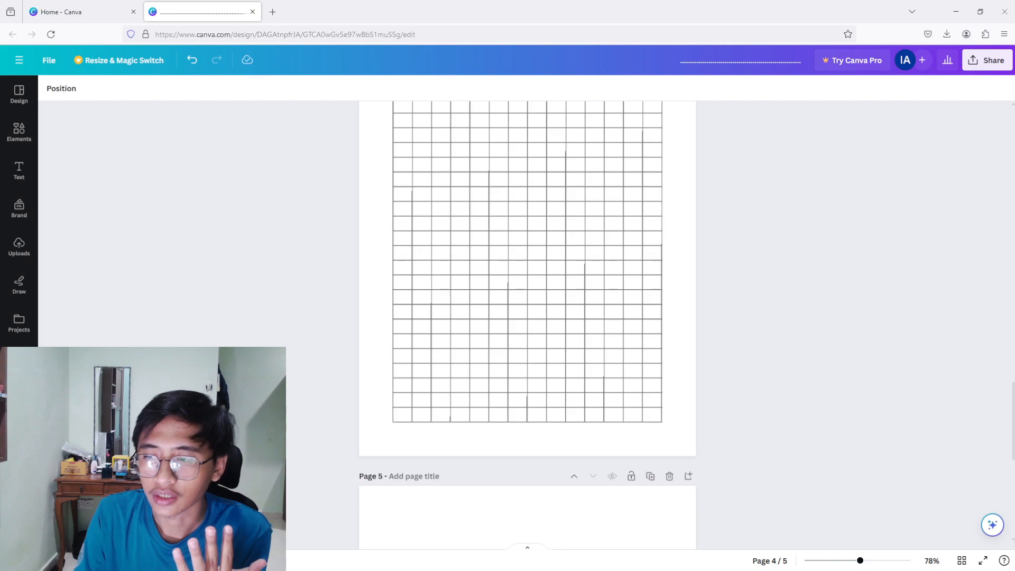
scroll(527, 325, "down", 10)
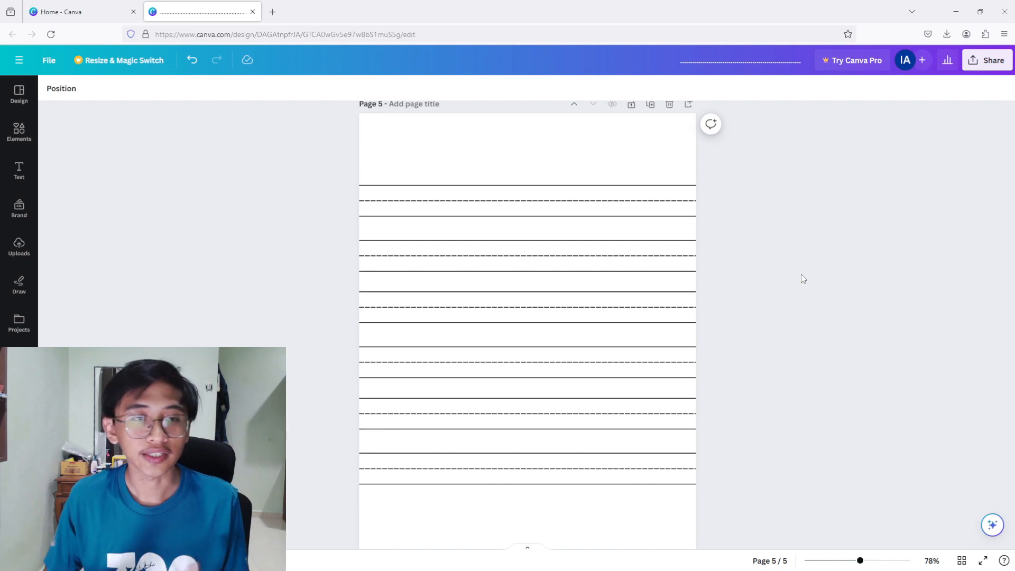
Open creativefabrica.com in a new browser tab.
left_click(272, 12)
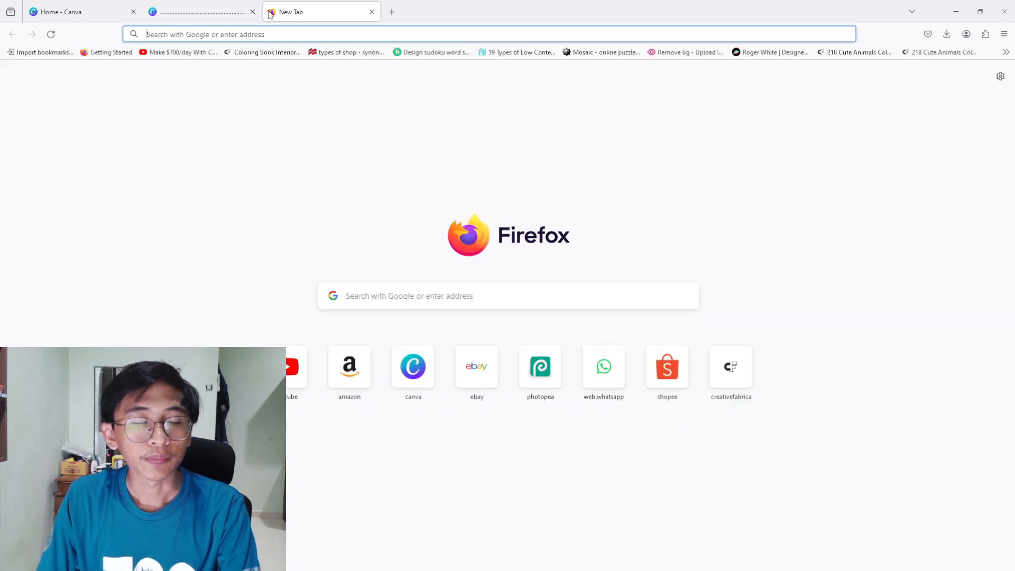
left_click(297, 31)
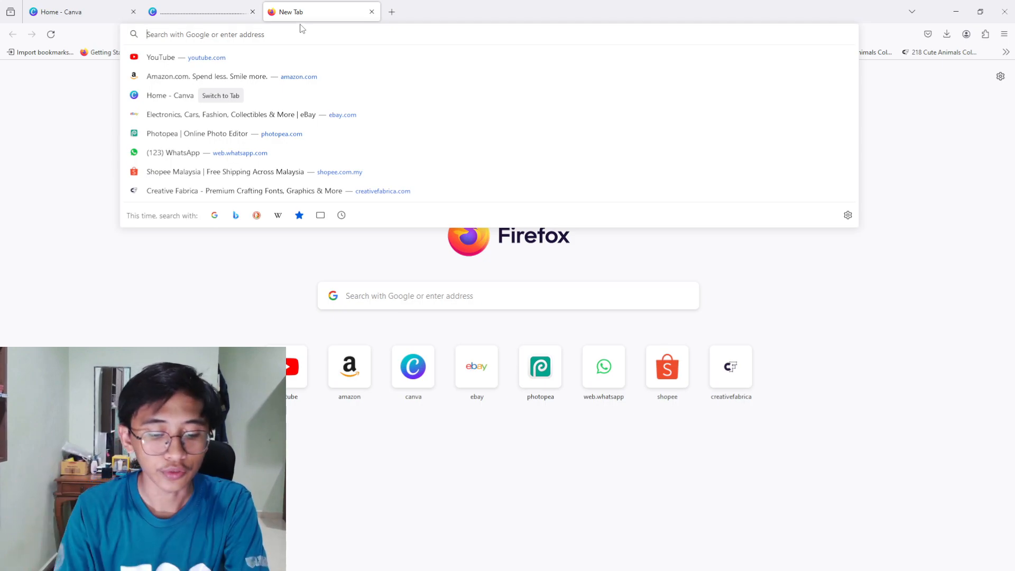
type("creativefabrica.com/")
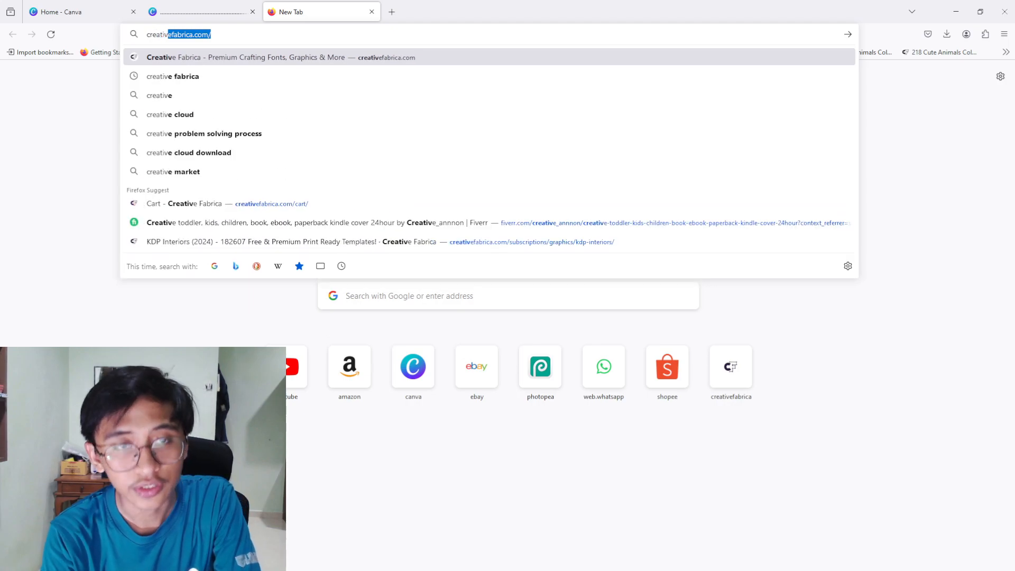
key("Return")
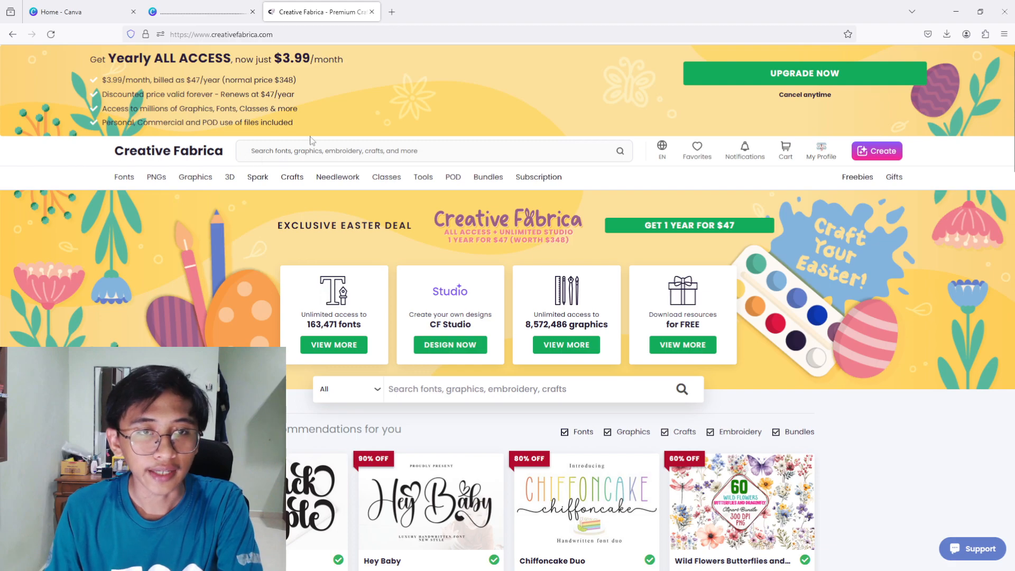
Search Creative Fabrica for "low content interior" and browse the results.
left_click(364, 151)
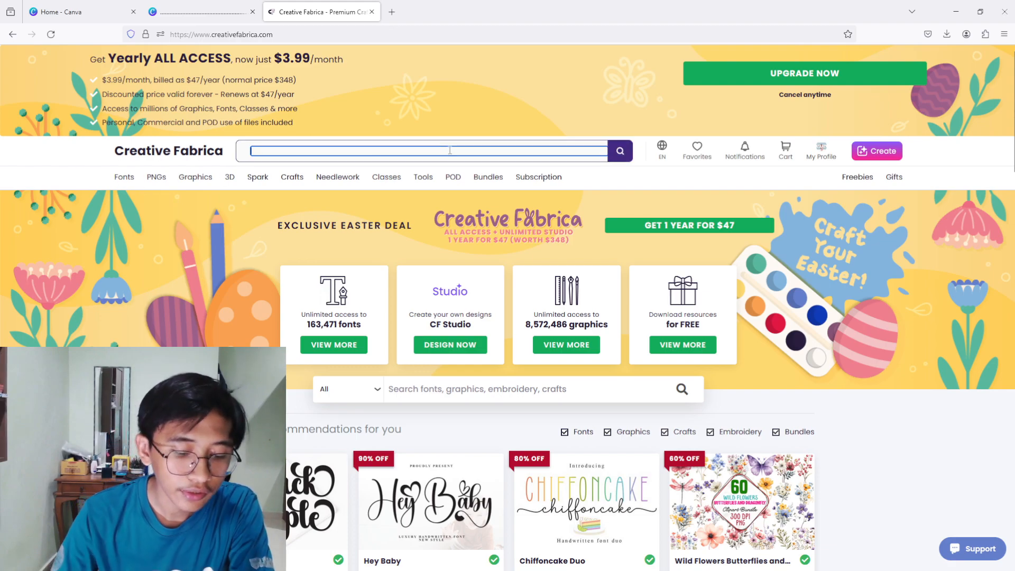
type("low content interior")
key("Return")
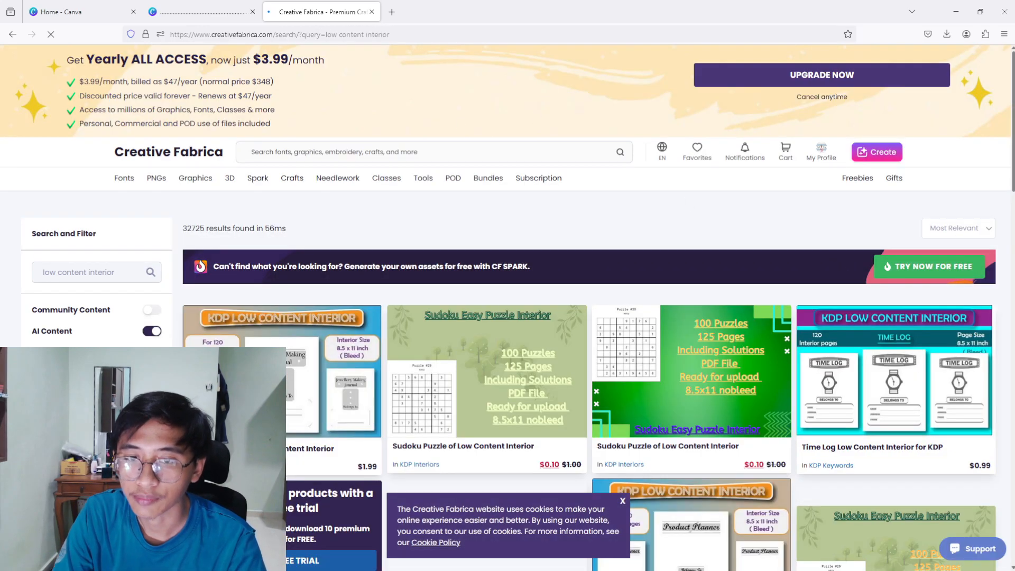
scroll(589, 306, "down", 10)
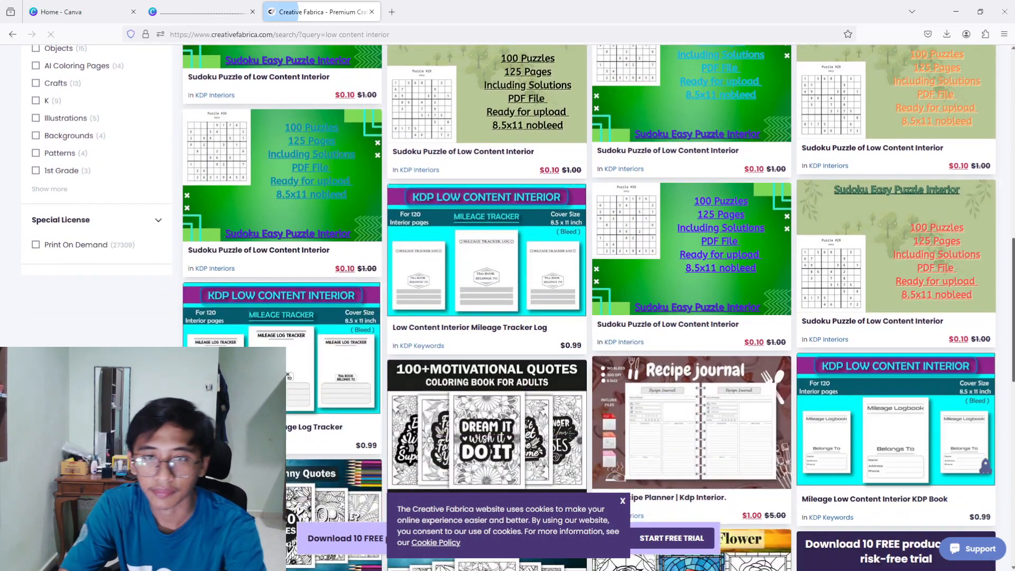
scroll(589, 306, "down", 6)
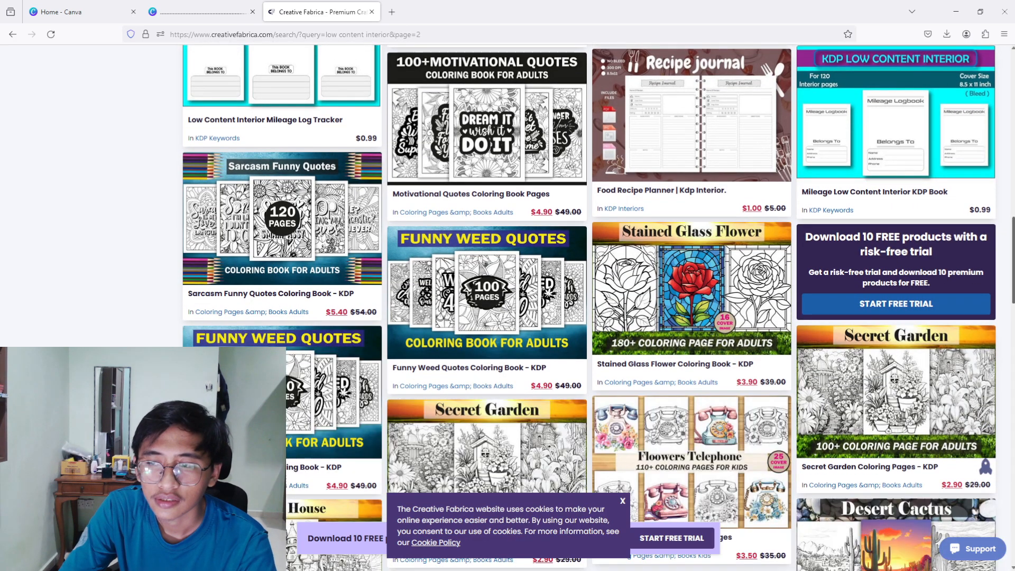
key("F5")
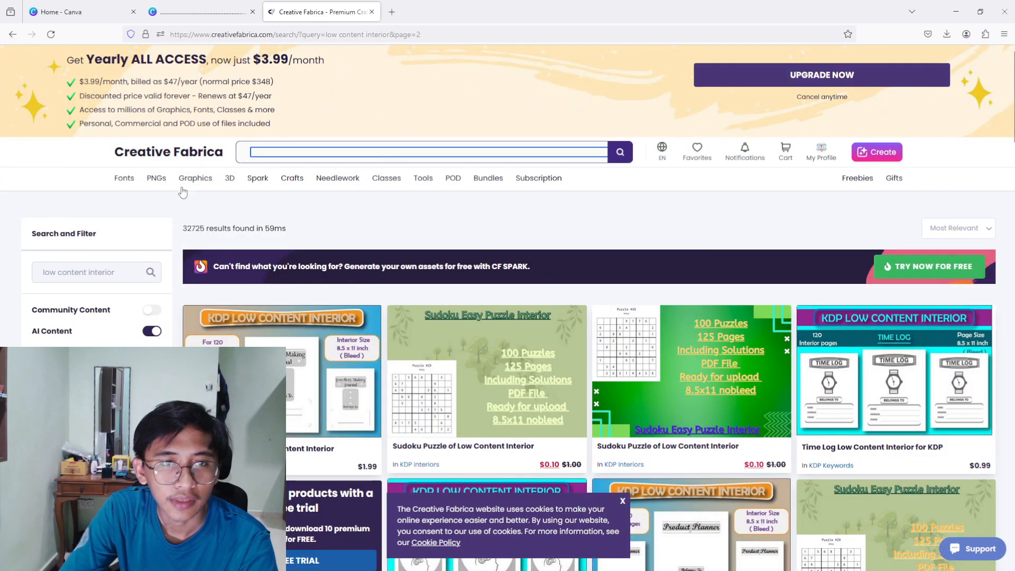
Open the KDP Interiors category within Creative Fabrica's graphics.
mouse_move(182, 191)
scroll(225, 336, "down", 2)
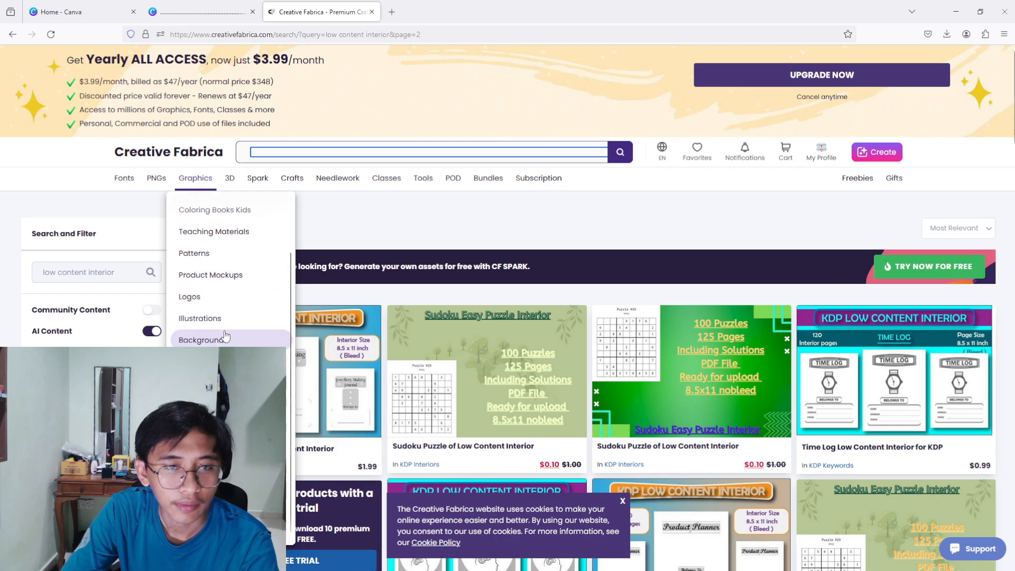
scroll(213, 241, "up", 2)
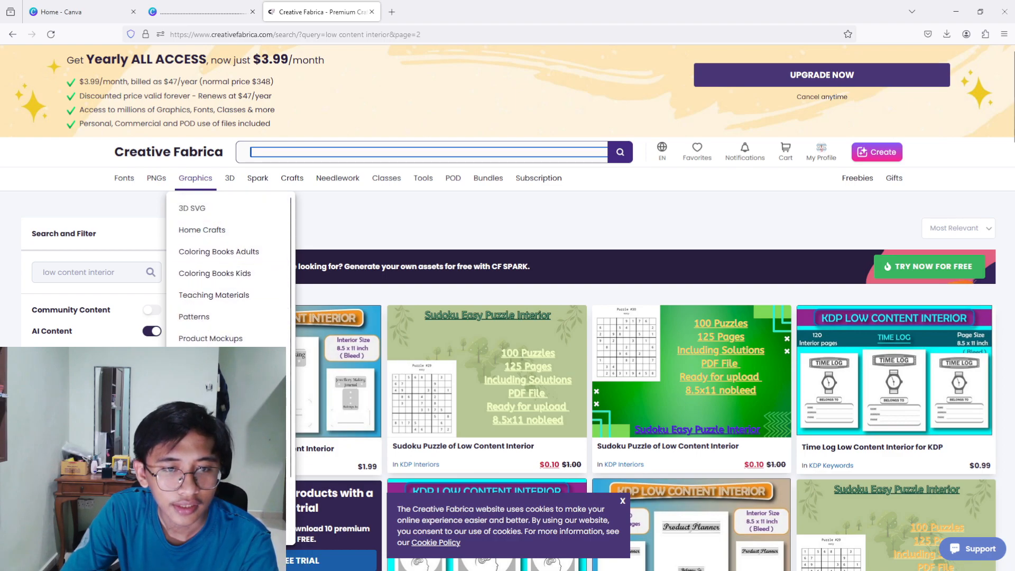
left_click(216, 425)
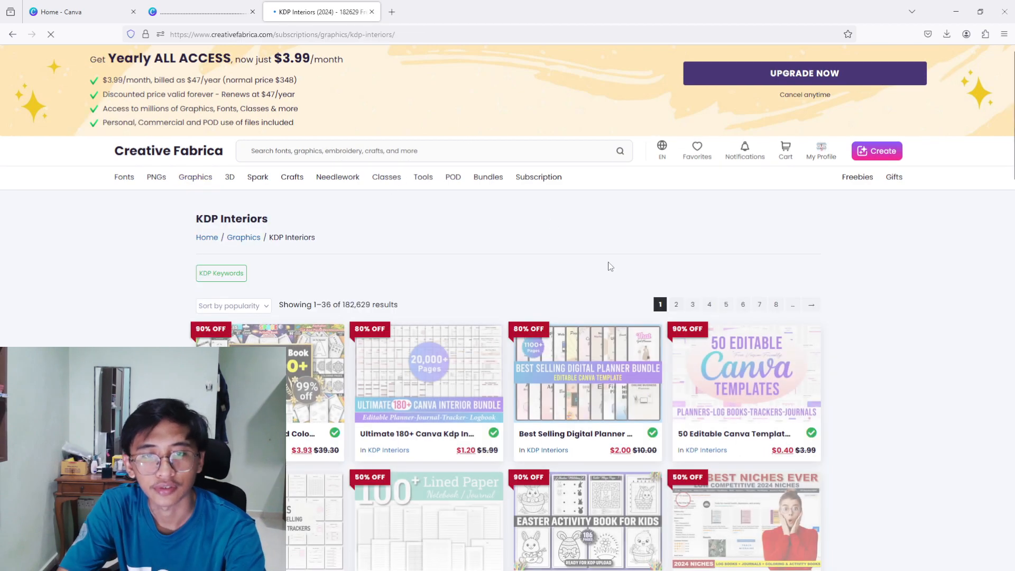
Open the 100+ Lined Paper Bundle notebook and journal product and look over its details.
scroll(602, 249, "down", 1)
scroll(458, 325, "down", 2)
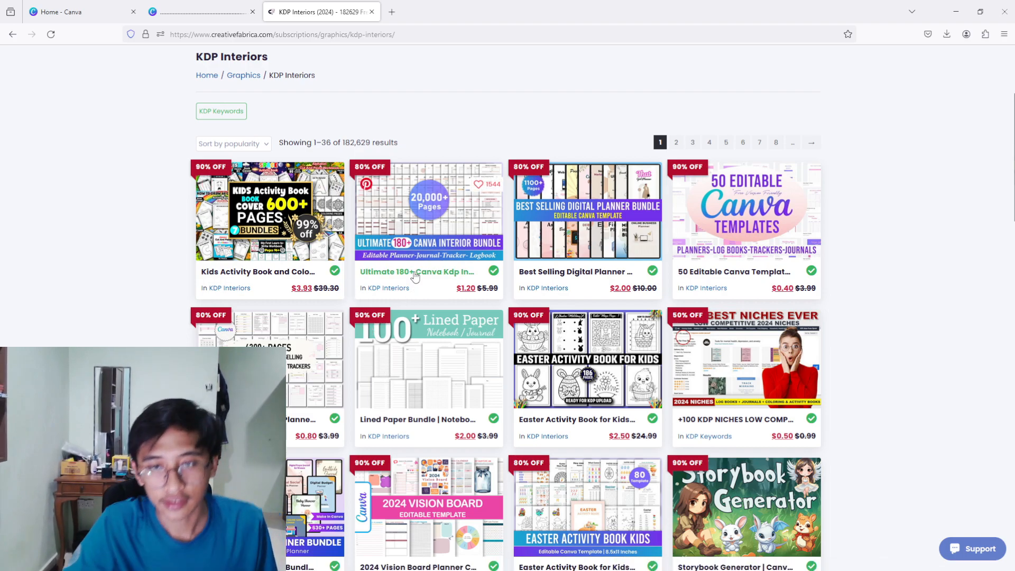
left_click(421, 368)
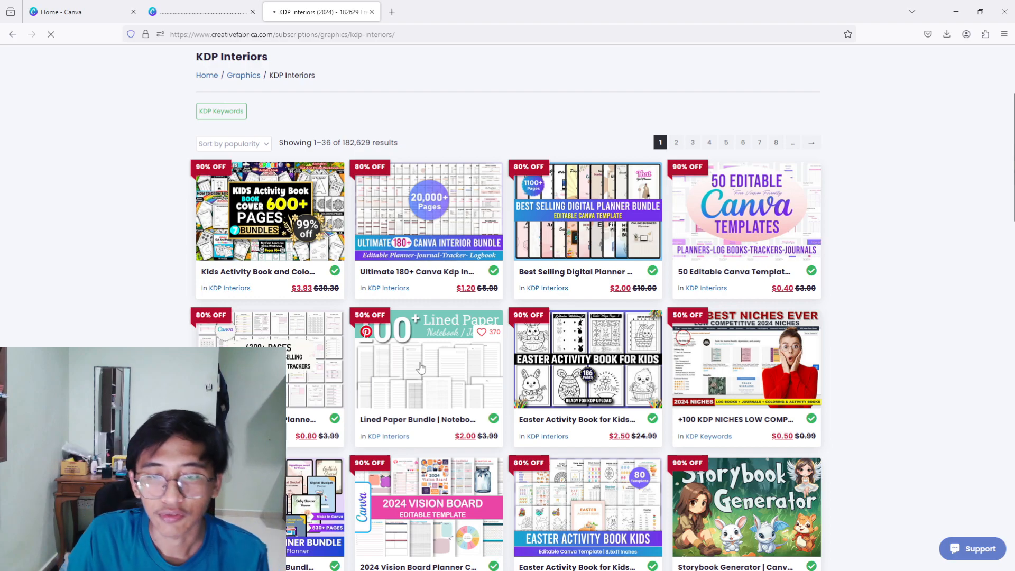
scroll(412, 450, "down", 1)
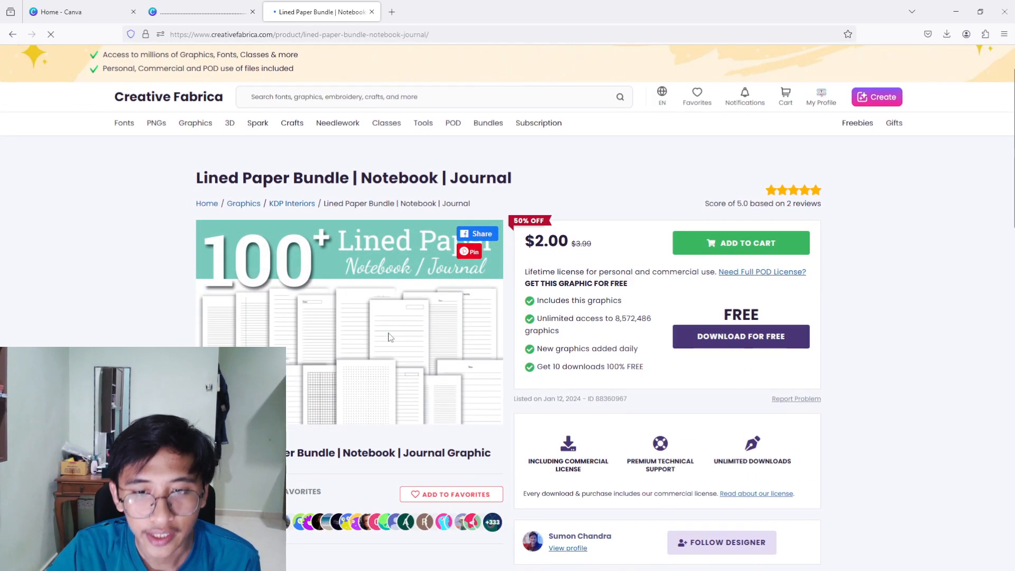
scroll(534, 198, "down", 1)
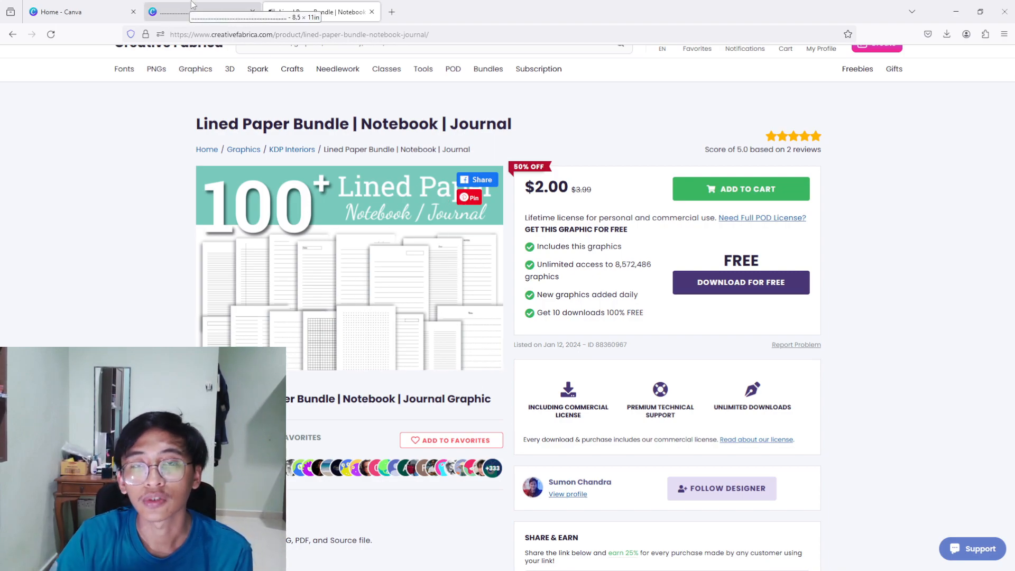
Open gumroad.com in a new browser tab and go to its Discover marketplace.
left_click(392, 13)
left_click(421, 35)
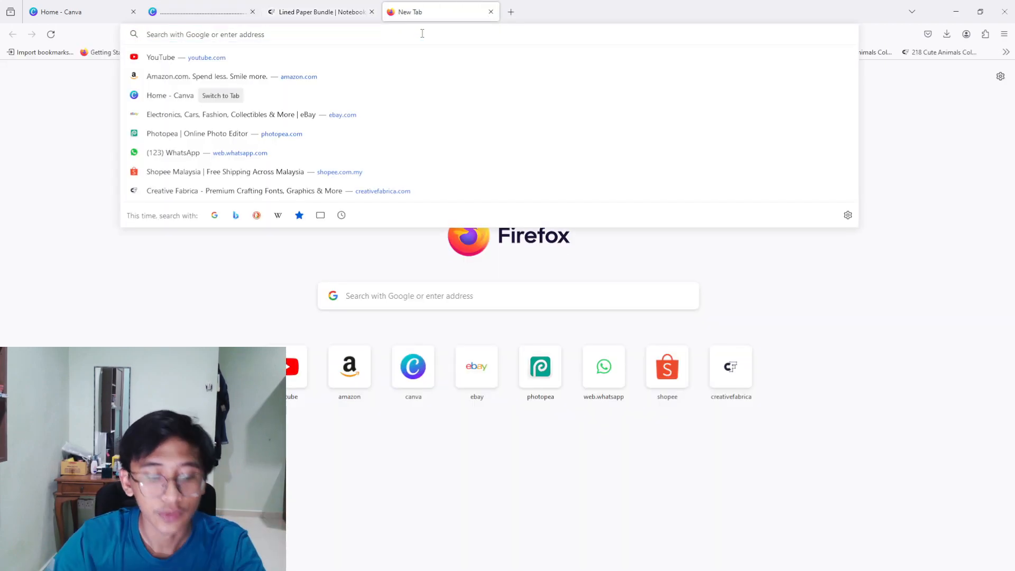
type("gumroad.com")
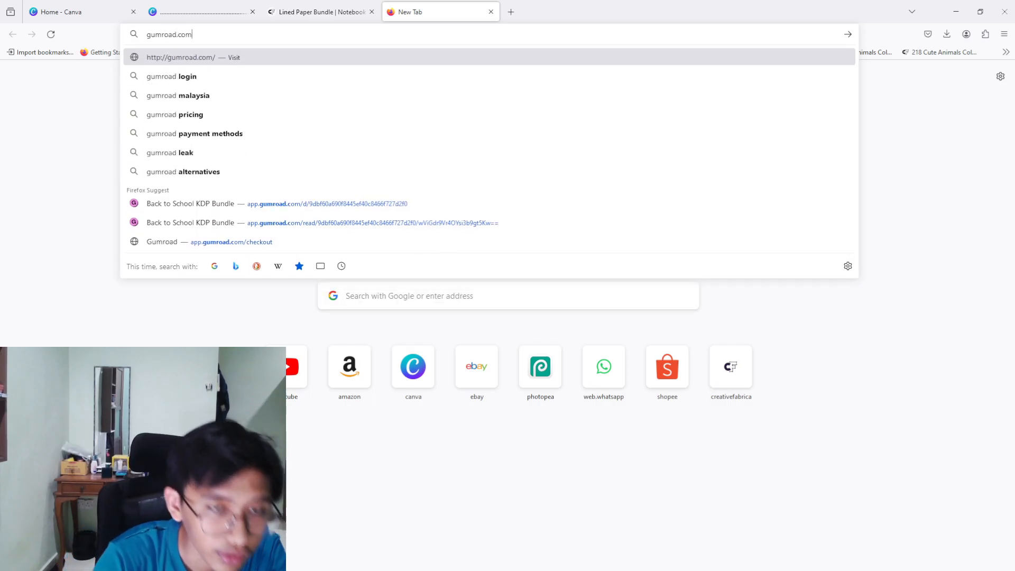
key("Return")
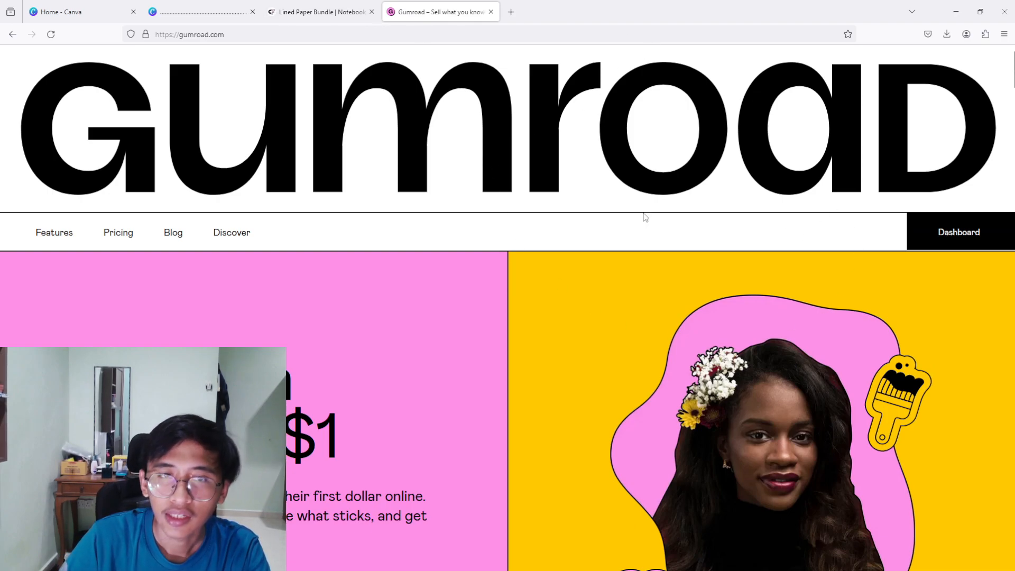
left_click(218, 234)
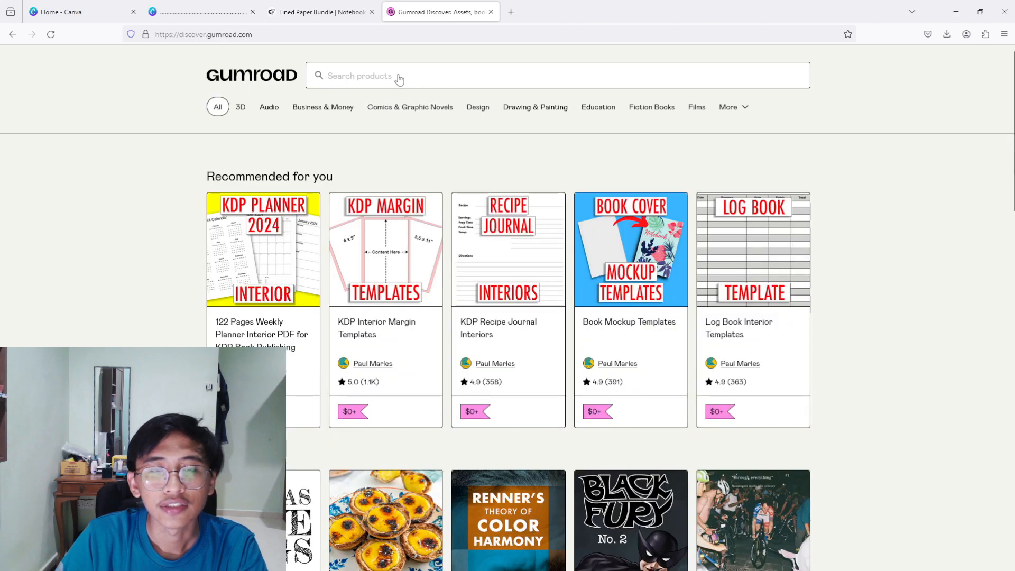
Search Gumroad products for "paul marles", browse the results and open the creator's store page.
left_click(400, 78)
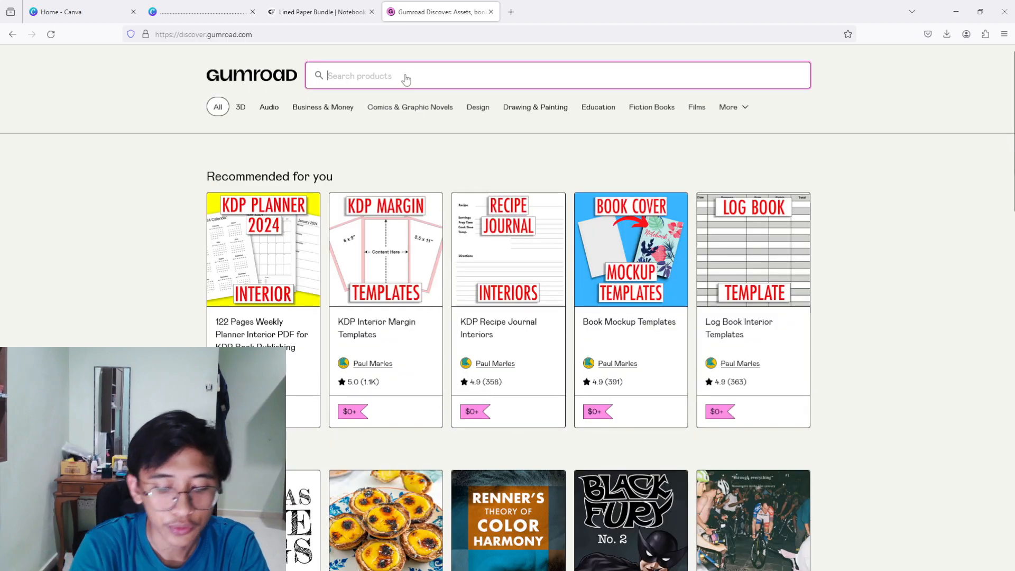
type("paul marles")
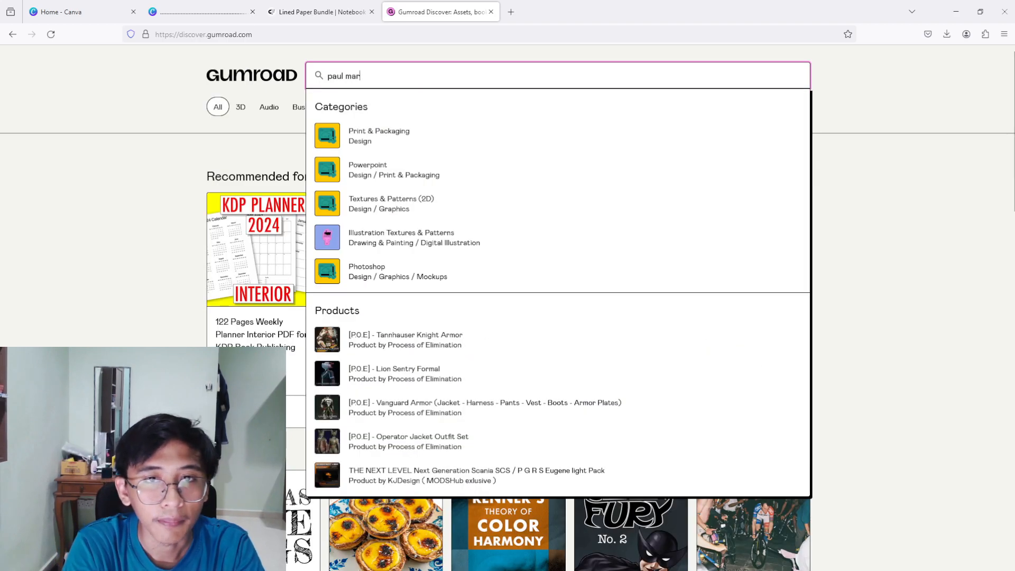
key("Return")
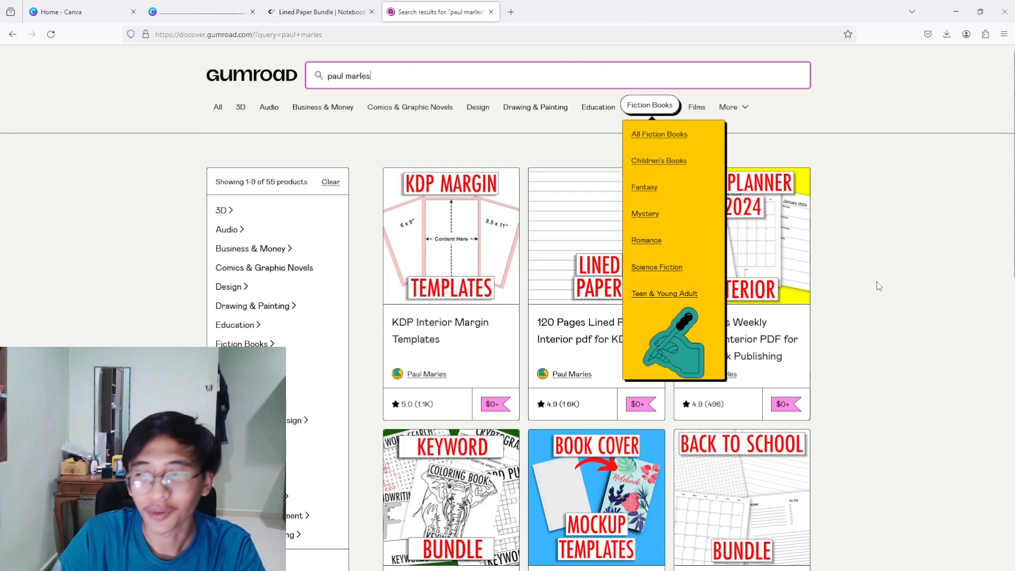
scroll(879, 285, "down", 6)
scroll(878, 285, "down", 3)
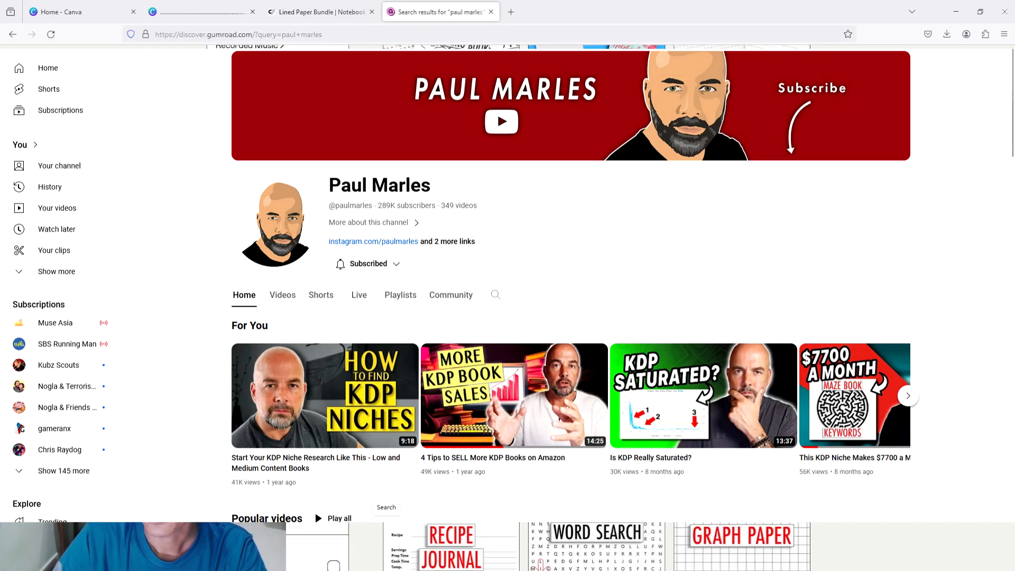
left_click(575, 218)
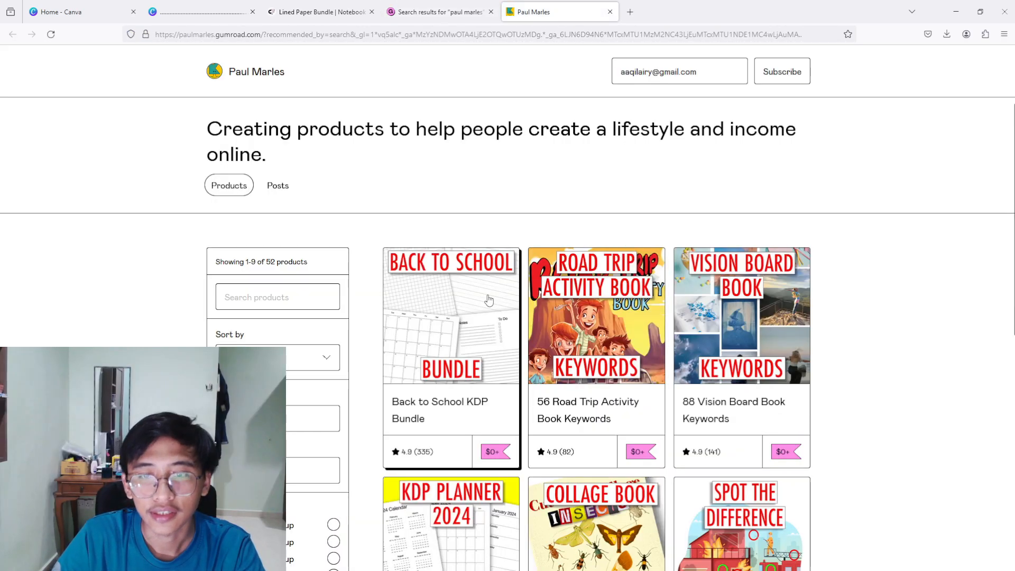
Open the Back to School KDP Bundle in the store and review its preview and description.
left_click(481, 302)
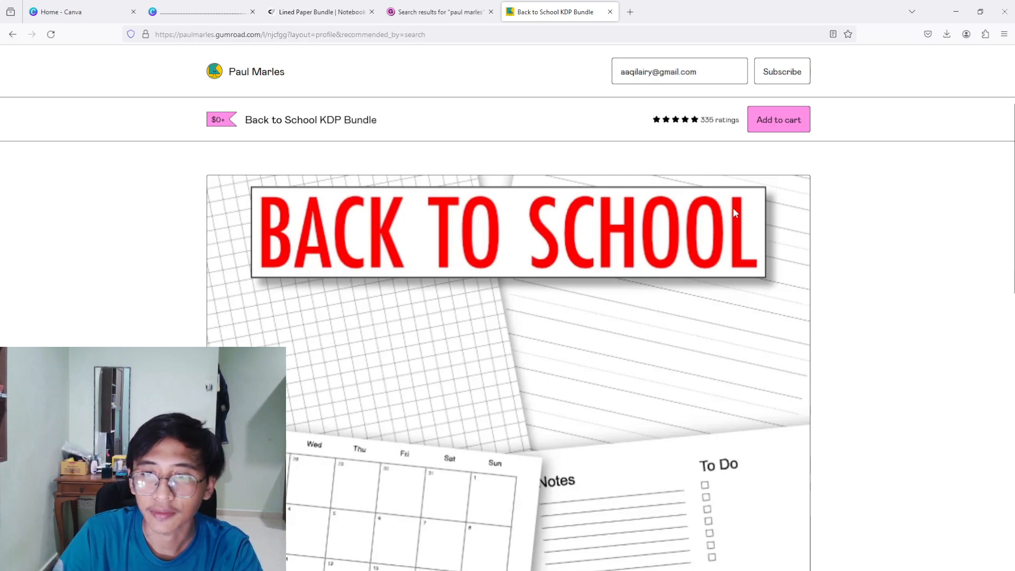
scroll(465, 115, "down", 6)
scroll(474, 250, "down", 2)
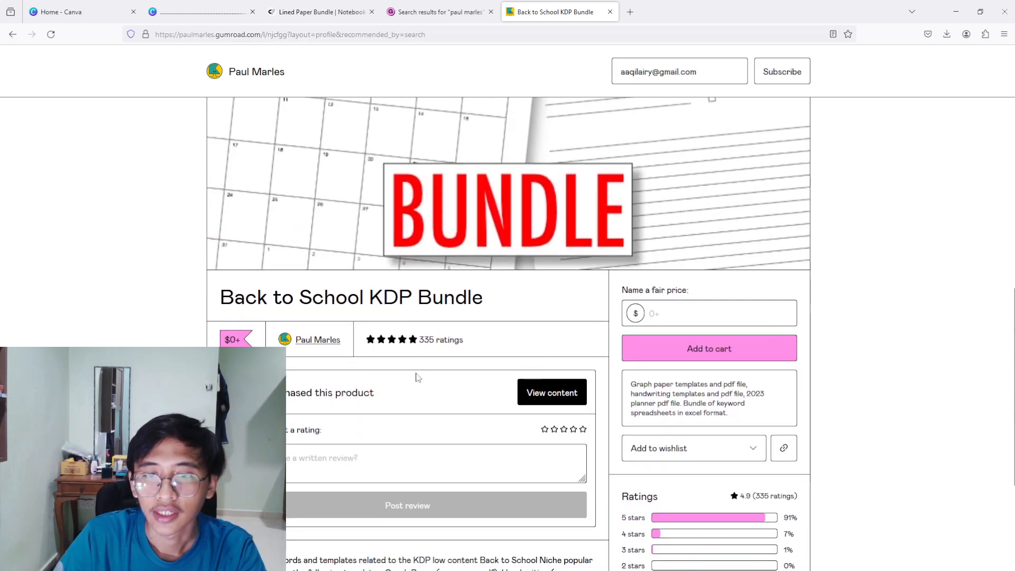
scroll(566, 370, "up", 6)
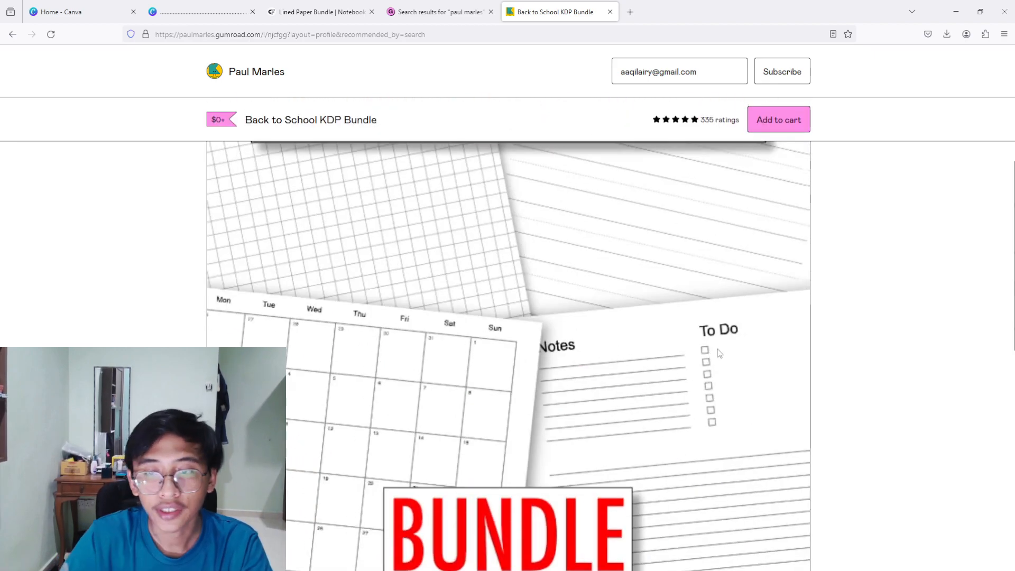
Name a price of $0 for the Back to School KDP Bundle and add it to the cart.
scroll(714, 351, "down", 6)
left_click(694, 282)
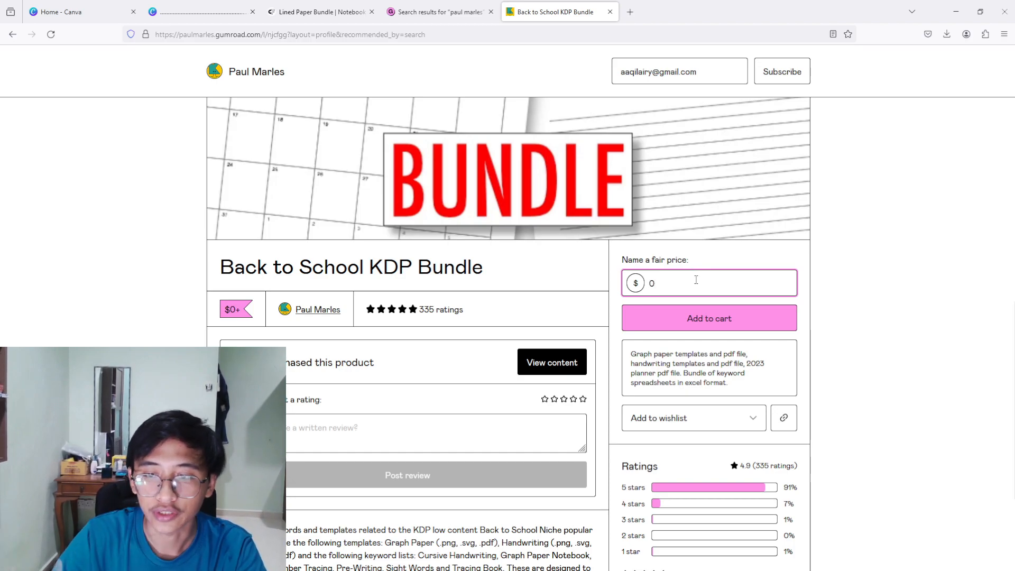
left_click(686, 316)
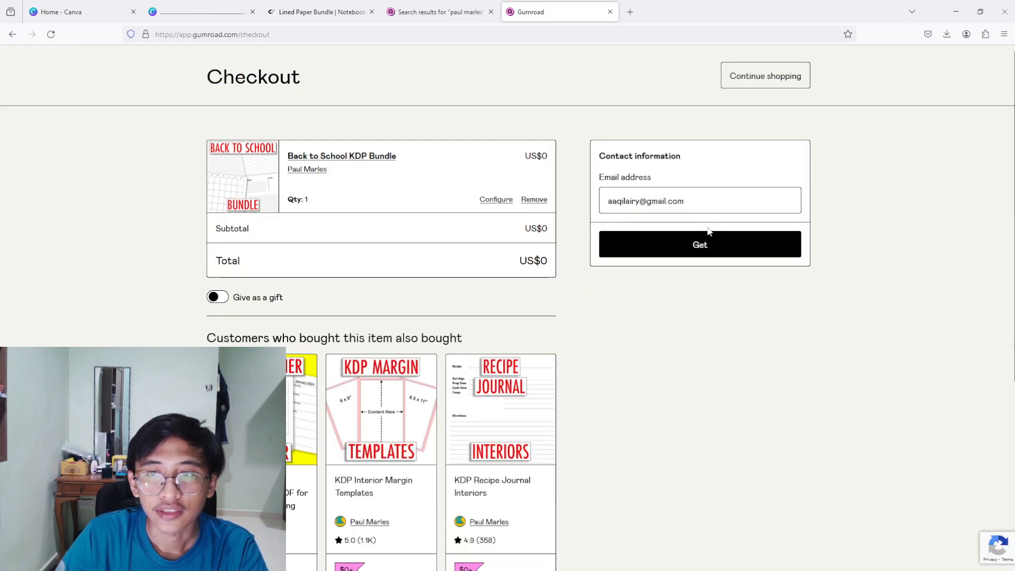
Complete the US$0 checkout for the Back to School KDP Bundle, passing the image verification by selecting the taxis.
left_click(725, 243)
left_click(526, 149)
left_click(515, 222)
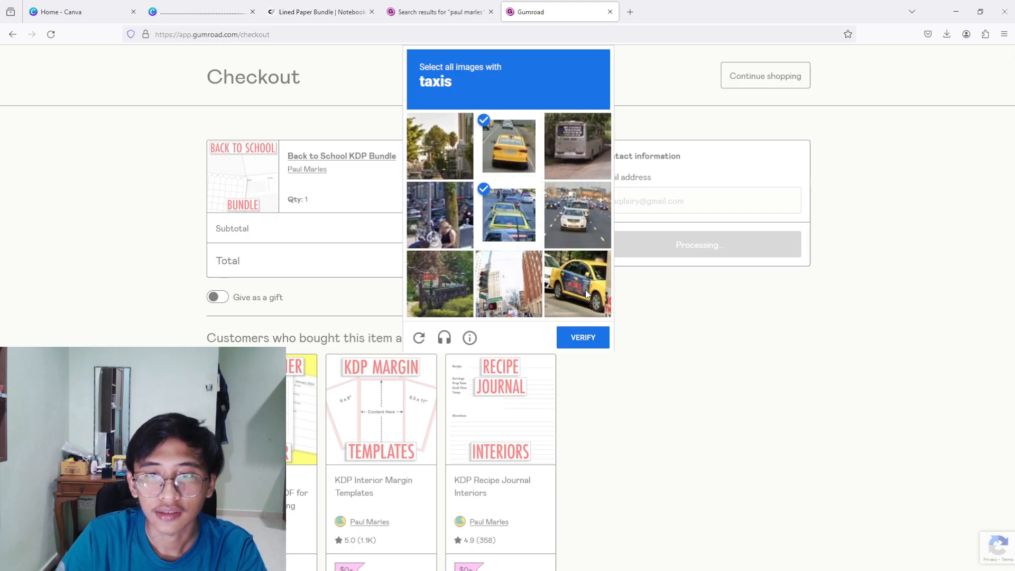
left_click(585, 289)
left_click(592, 339)
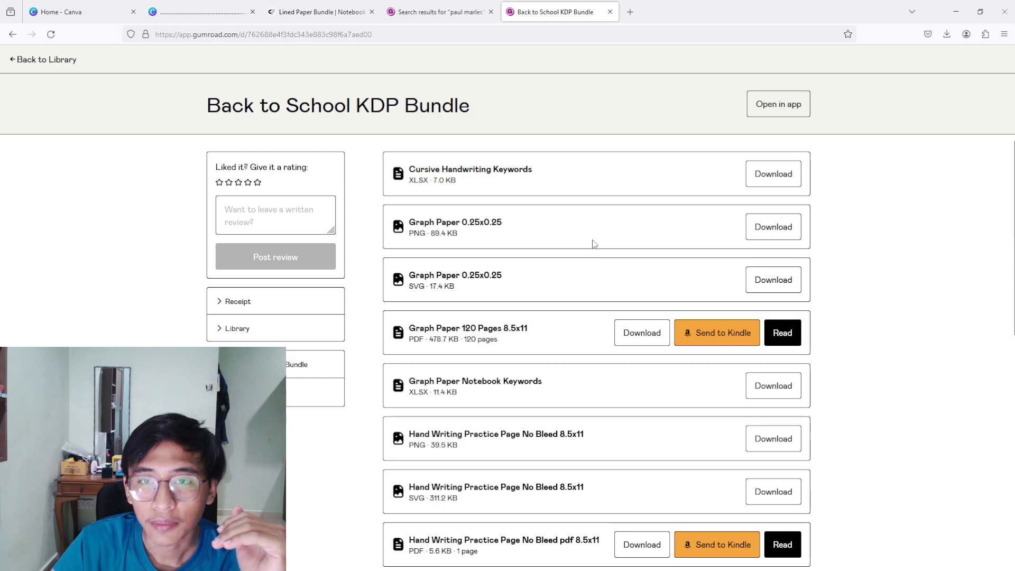
Download the Graph Paper 0.25x0.25 PNG and preview the Graph Paper 120 Pages 8.5x11 PDF, returning to the bundle's file list.
left_click(768, 224)
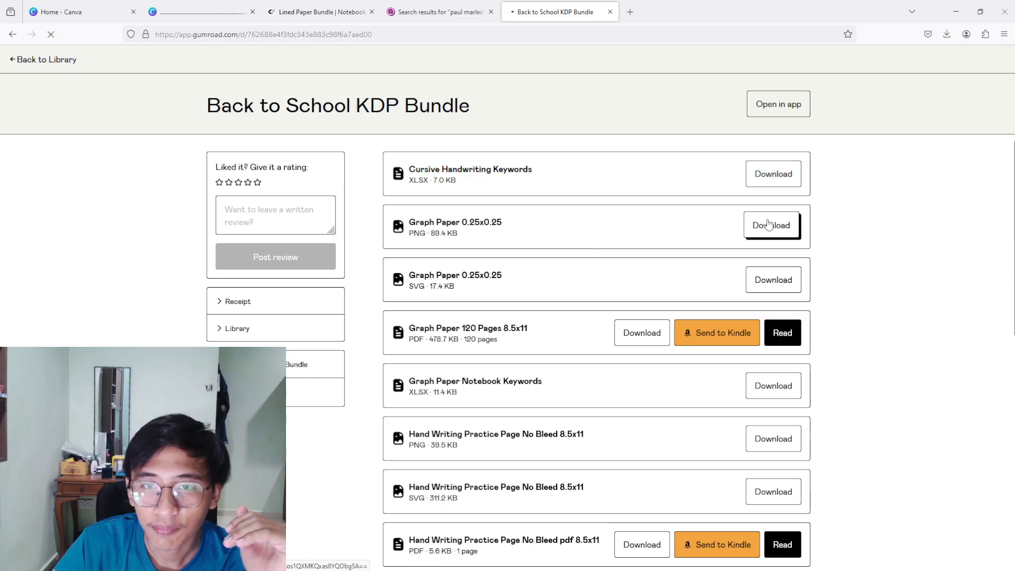
left_click(778, 341)
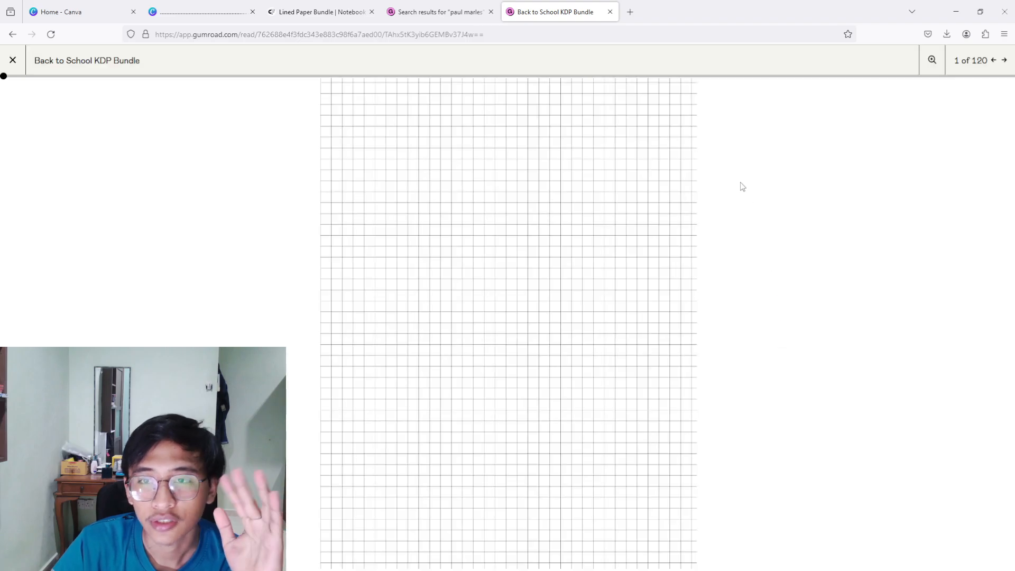
left_click(428, 5)
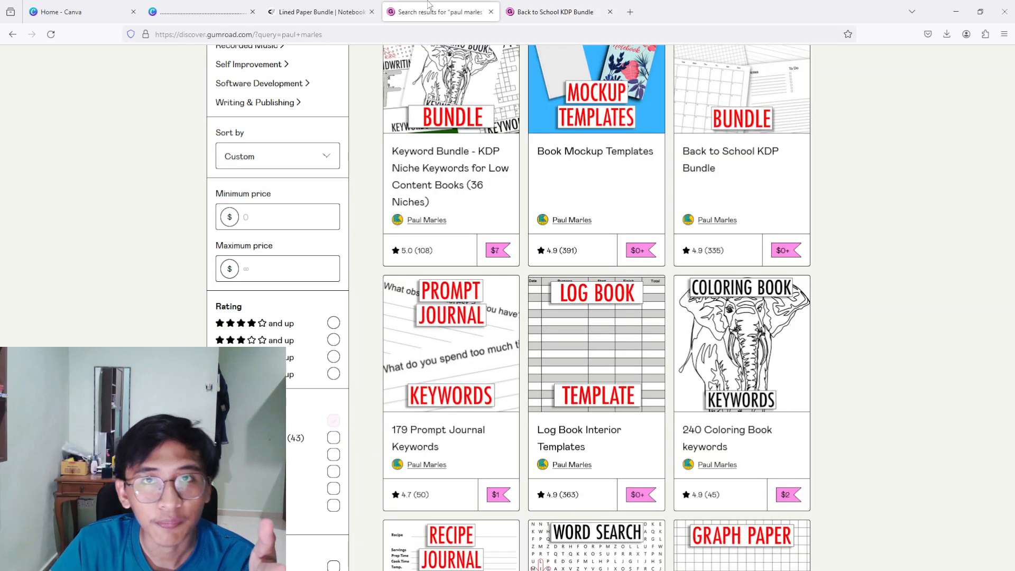
left_click(539, 11)
left_click(11, 62)
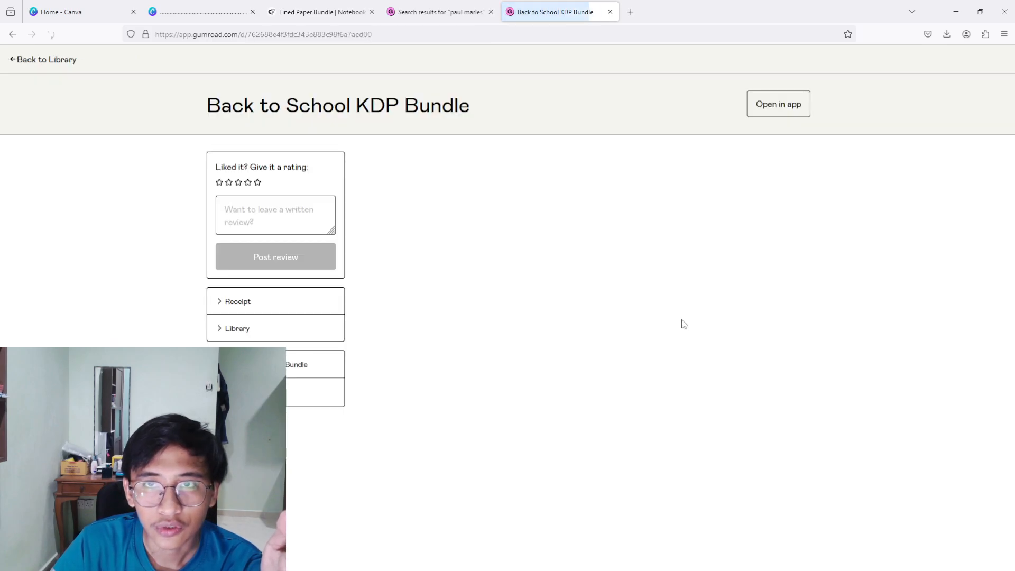
Preview the Hand Writing Practice Page No Bleed 8.5x11 PDF and return to the bundle's file list.
scroll(731, 381, "down", 1)
scroll(728, 490, "down", 1)
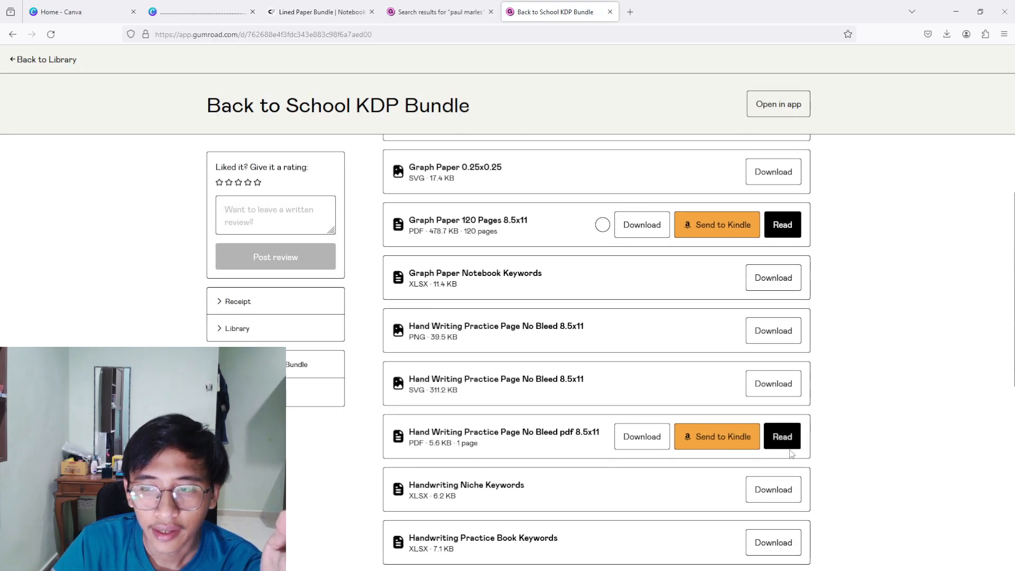
left_click(784, 436)
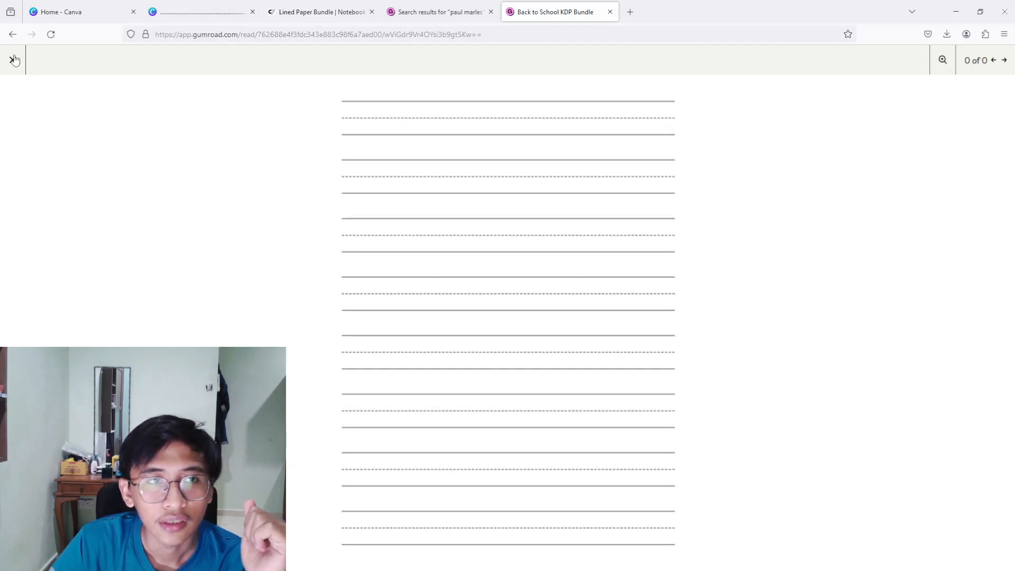
left_click(15, 60)
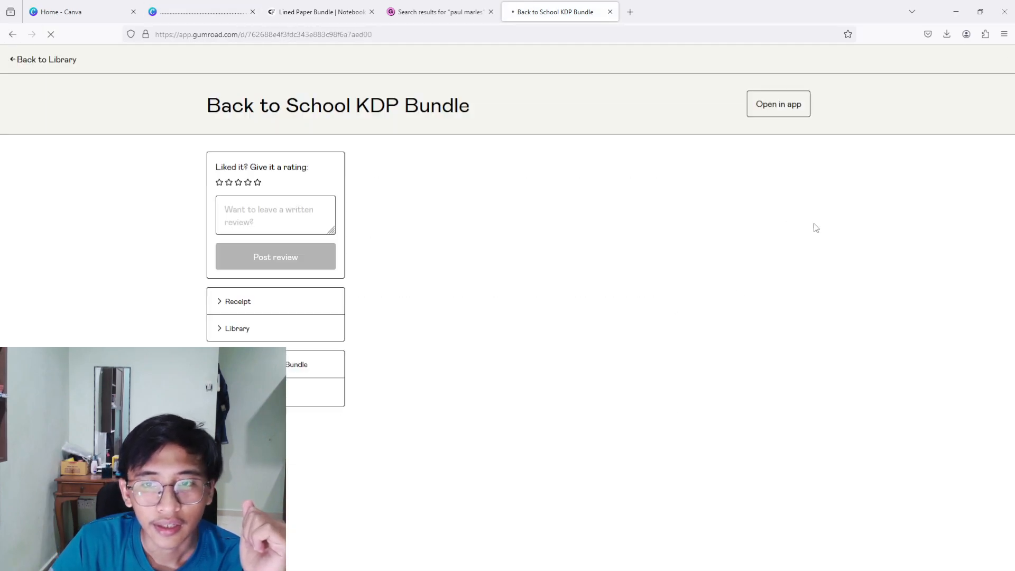
Preview the KDP Planner Interior 2023 8.5x11 PDF up to page 12 and return to the file list.
scroll(664, 349, "down", 4)
scroll(665, 348, "down", 5)
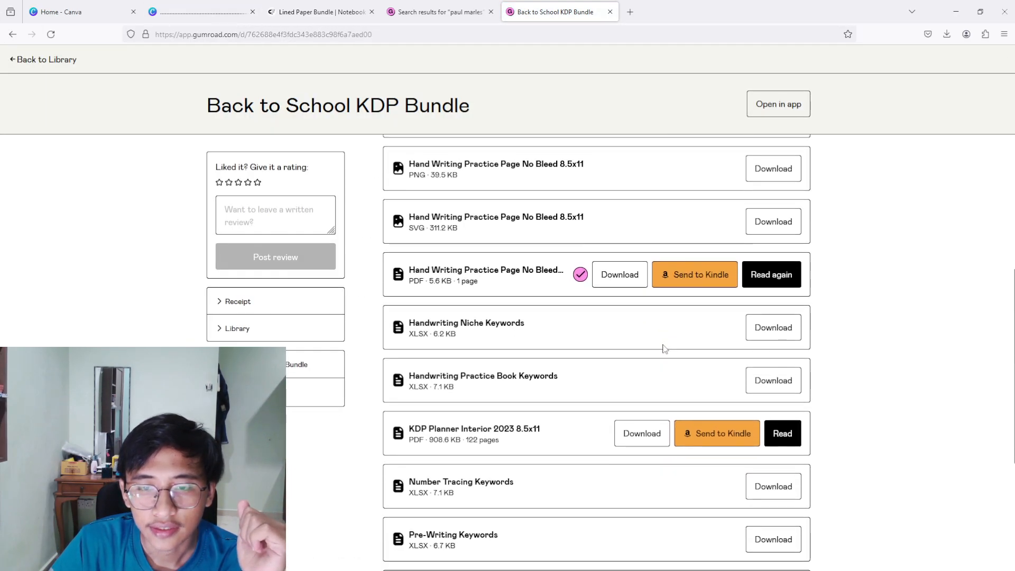
scroll(702, 359, "up", 2)
scroll(734, 364, "down", 2)
scroll(764, 308, "up", 2)
left_click(795, 336)
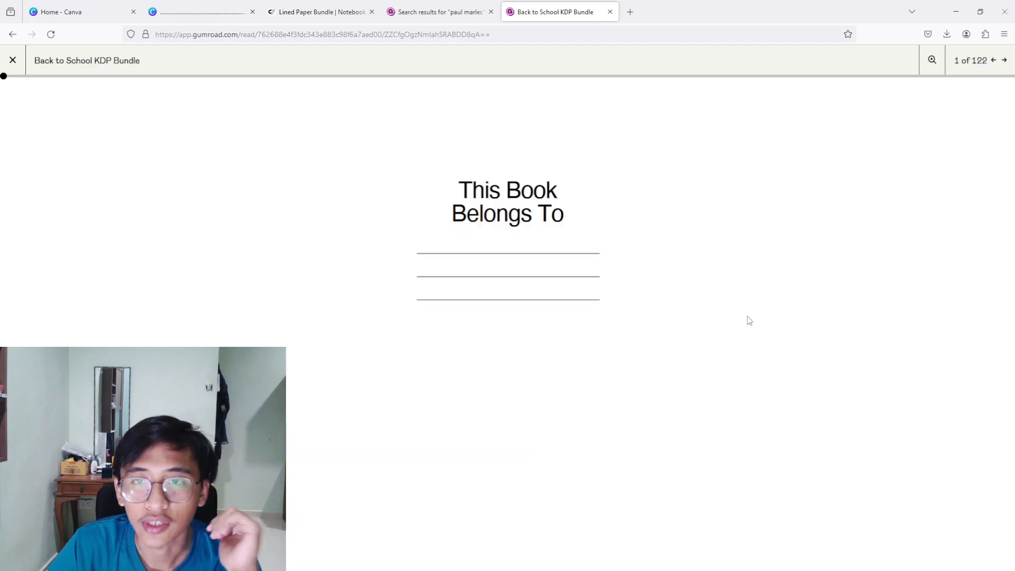
left_click_drag(7, 76, 95, 78)
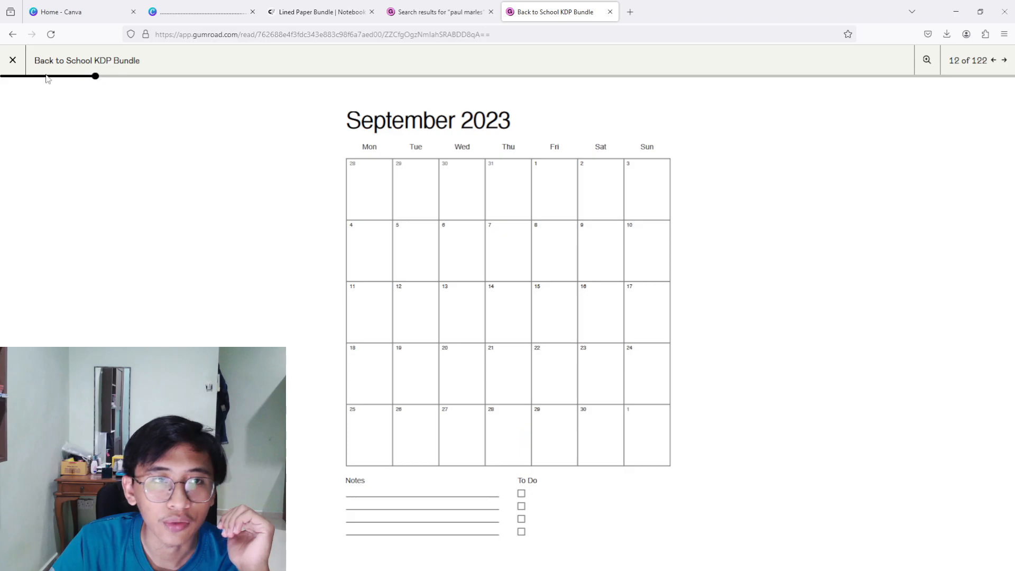
left_click(15, 61)
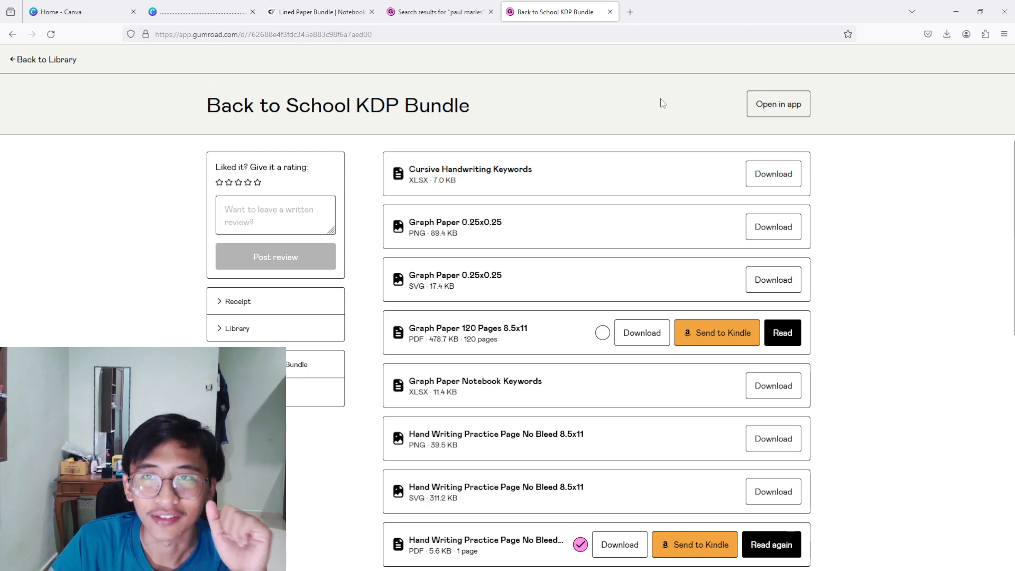
Open canva.com in a new browser tab.
left_click(638, 17)
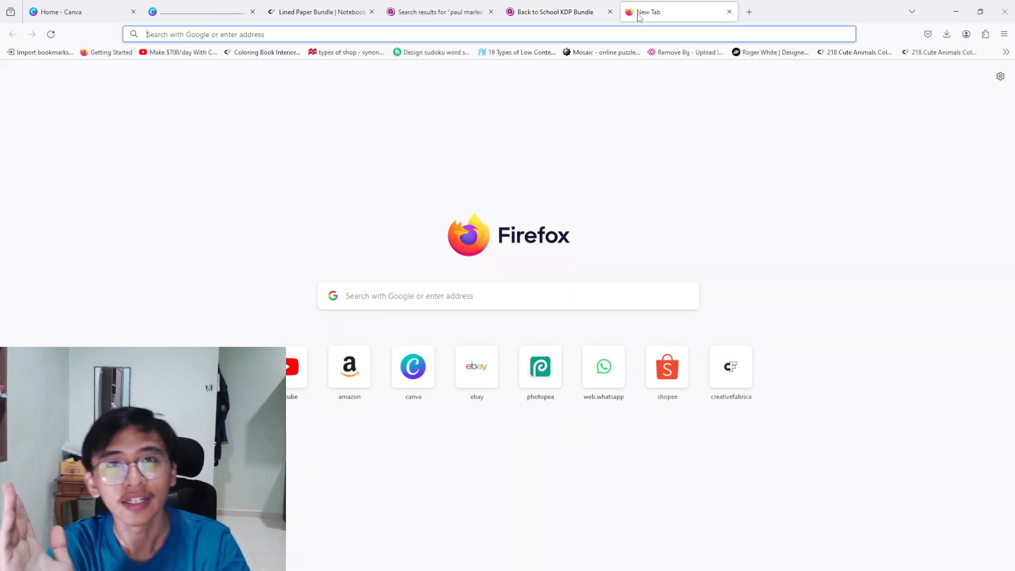
type("canva")
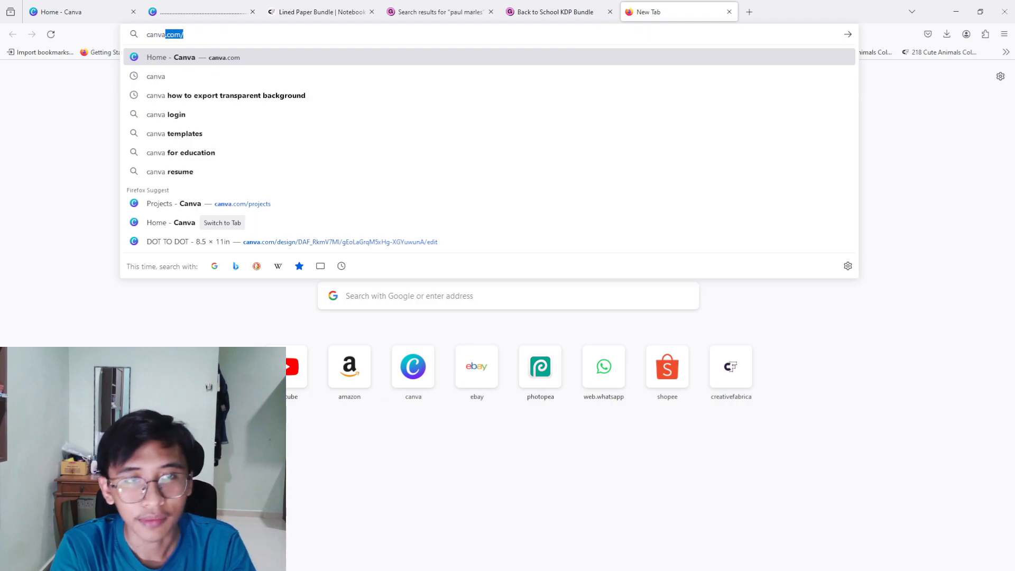
type(".com")
key("Return")
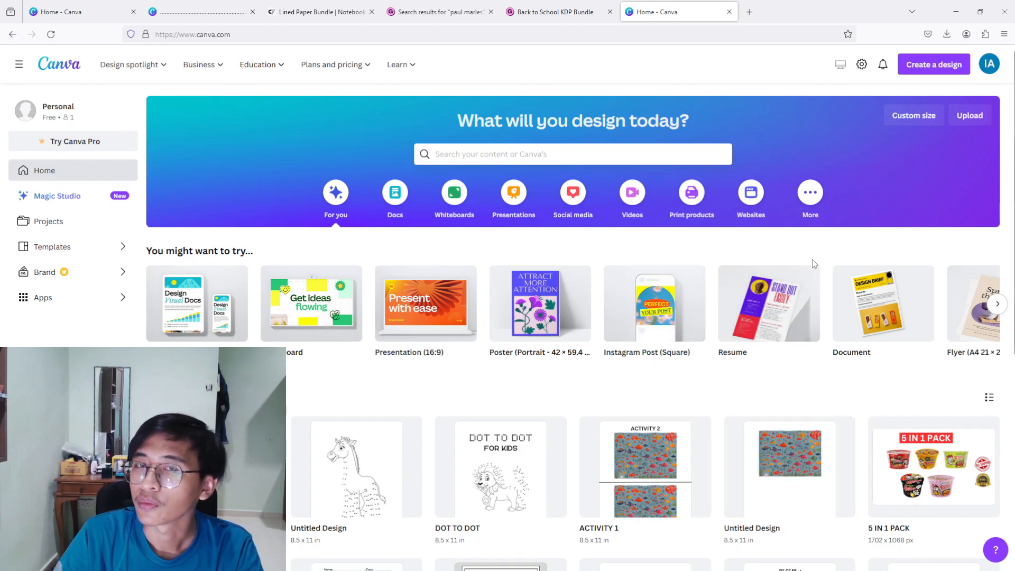
Create a new custom-size design 8.5 in wide and 11 in high.
left_click(942, 66)
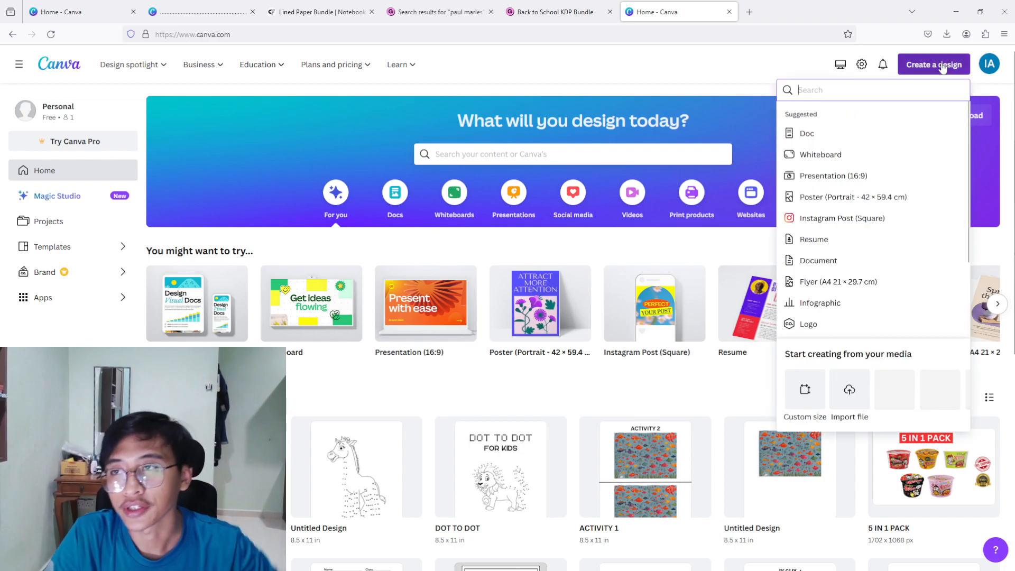
left_click(814, 396)
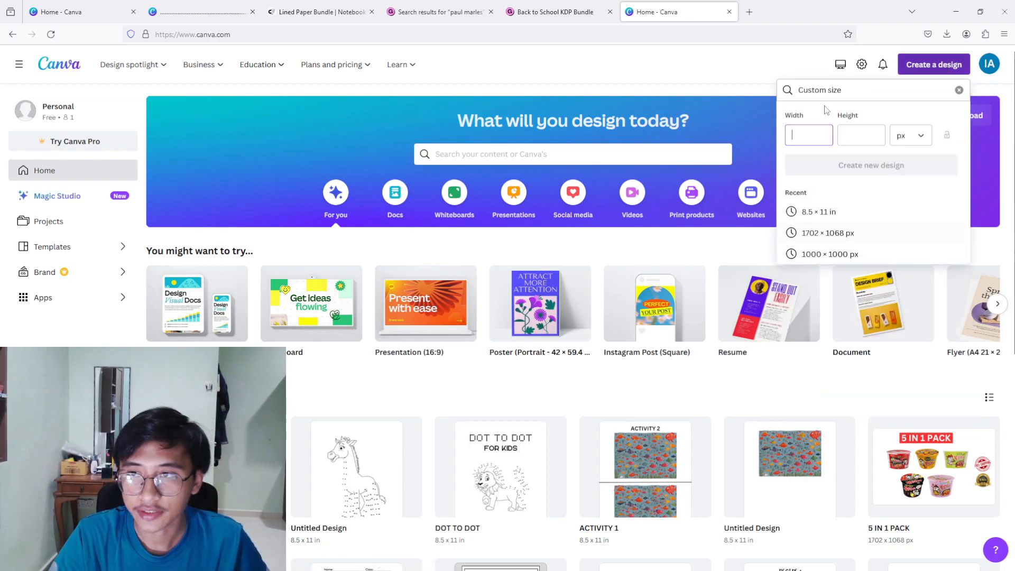
left_click(922, 137)
left_click(866, 184)
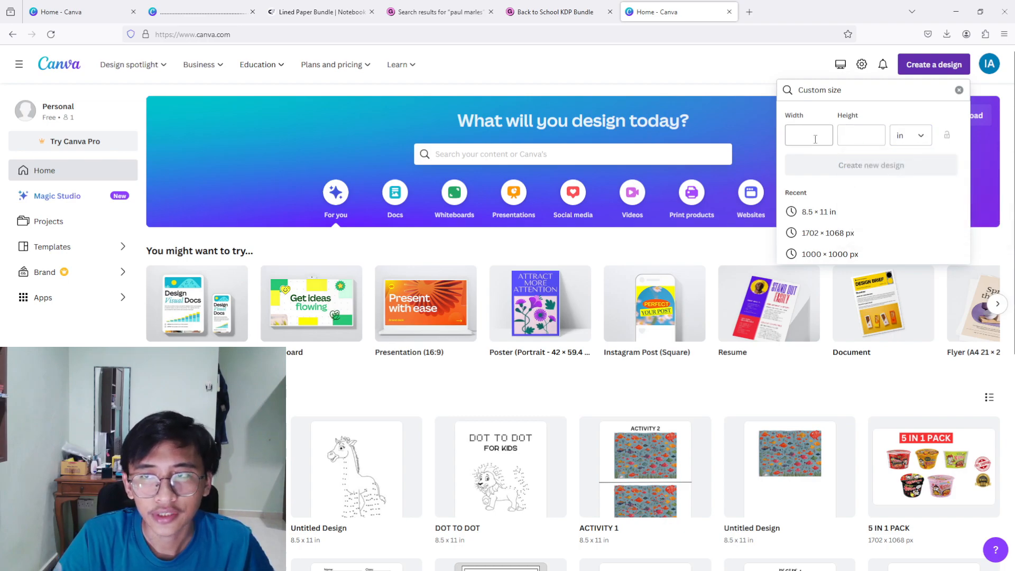
type("8.5")
key("Tab")
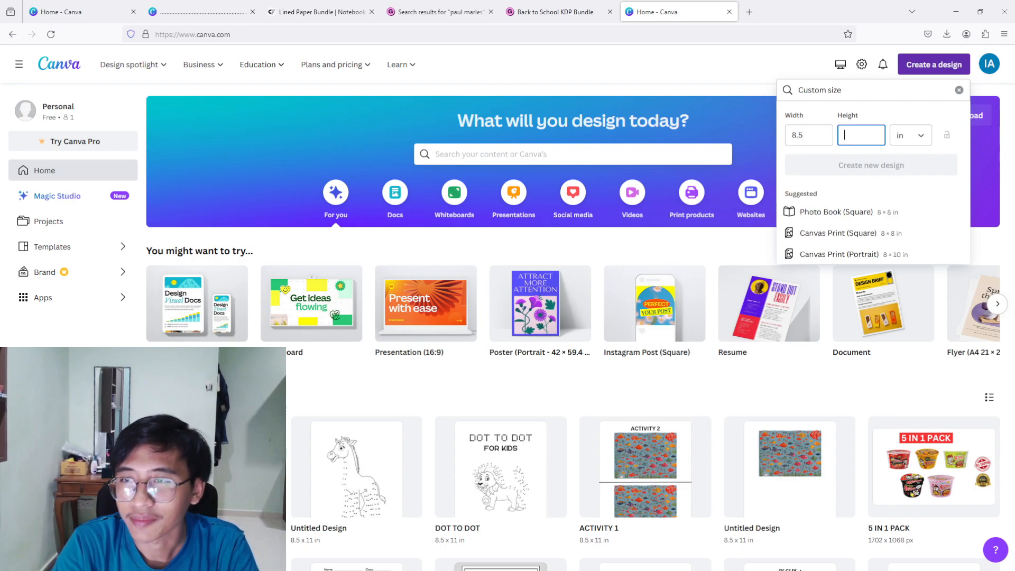
type("11")
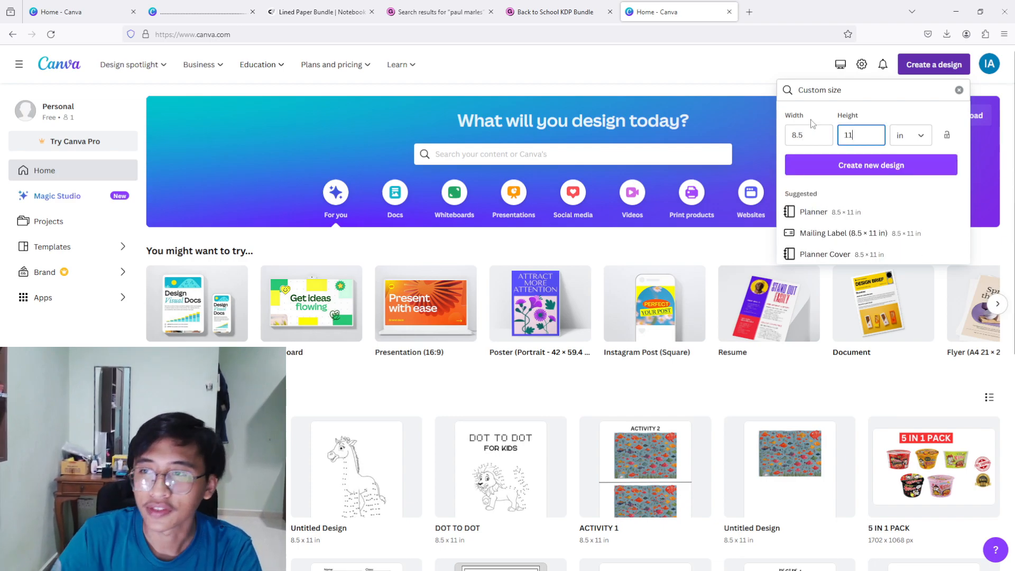
left_click(891, 165)
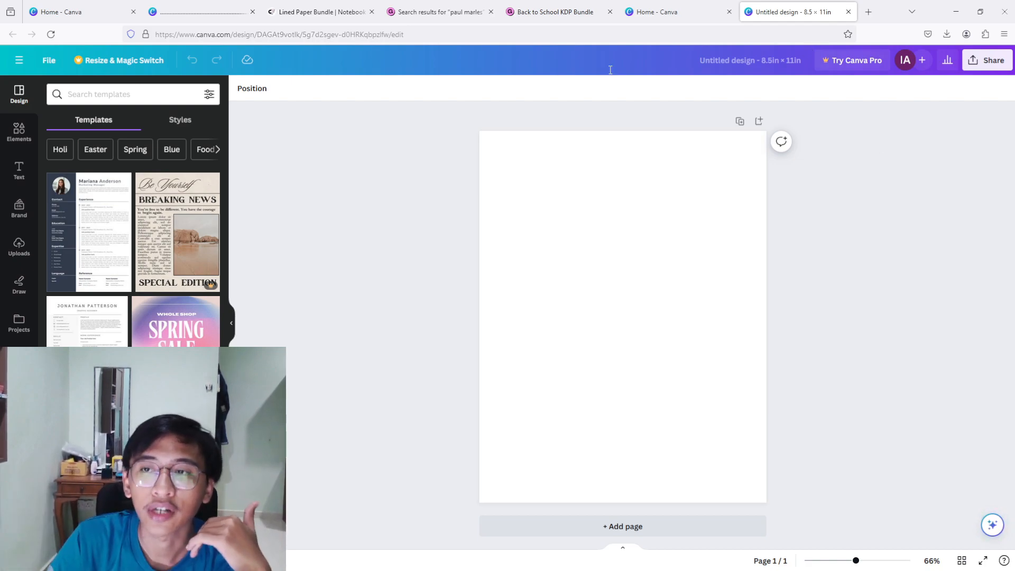
Switch the blank design to grid view and keep the browser window maximized.
left_click(516, 169)
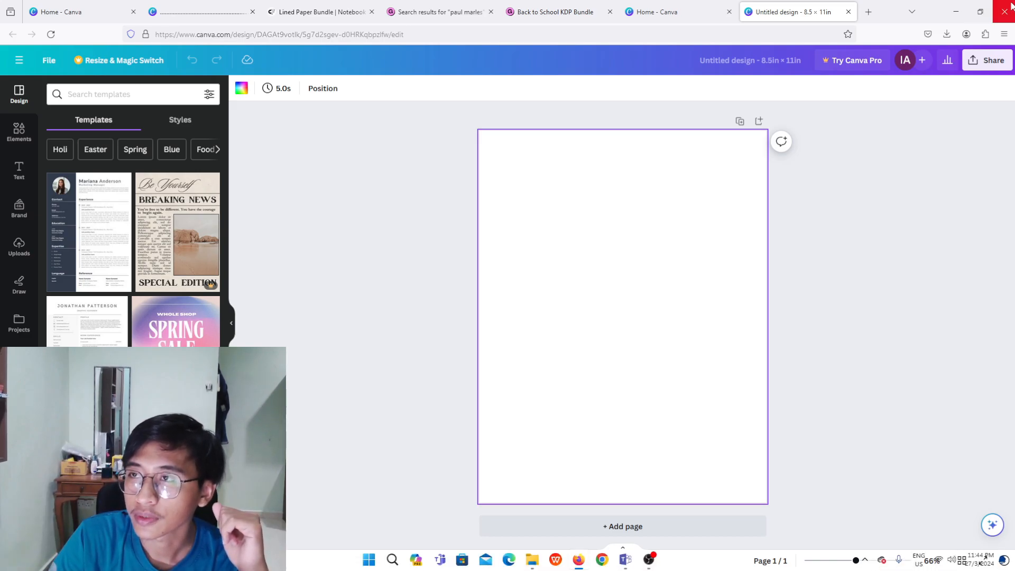
left_click(980, 12)
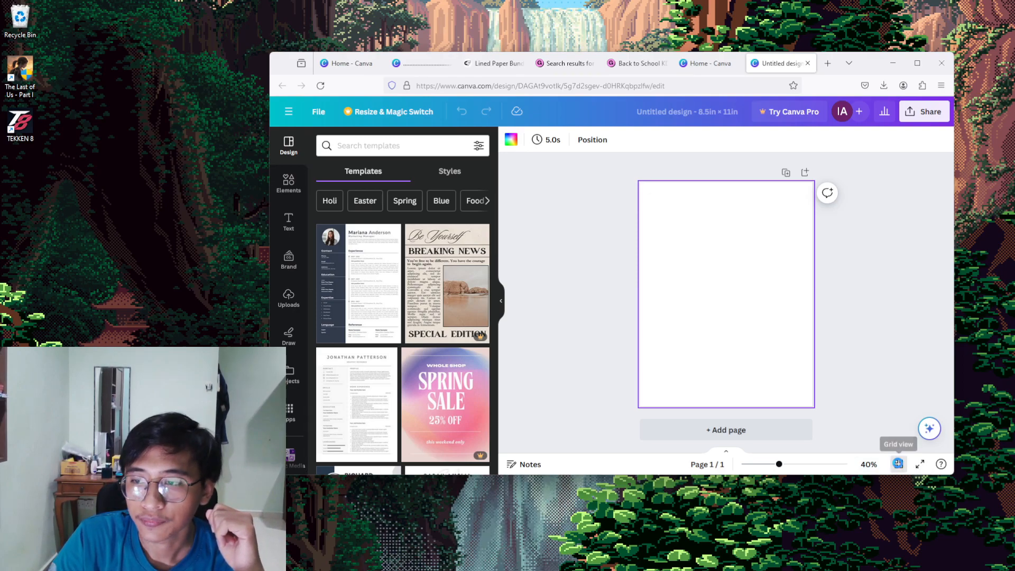
left_click(898, 464)
left_click(905, 63)
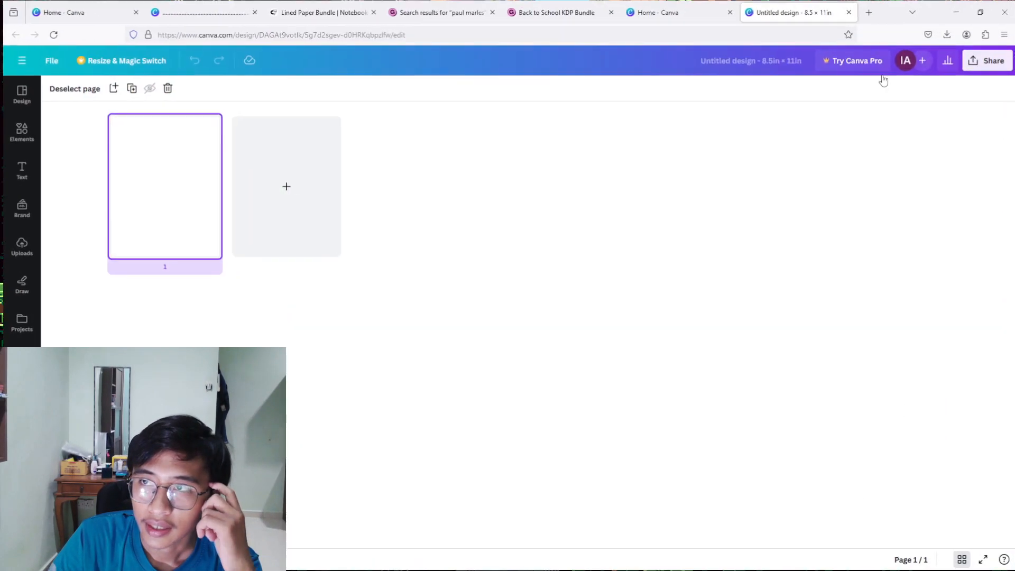
Add six blank pages to the design and select all seven pages.
left_click(218, 189)
left_click(313, 186)
left_click(468, 188)
left_click(607, 189)
left_click(717, 181)
left_click(830, 181)
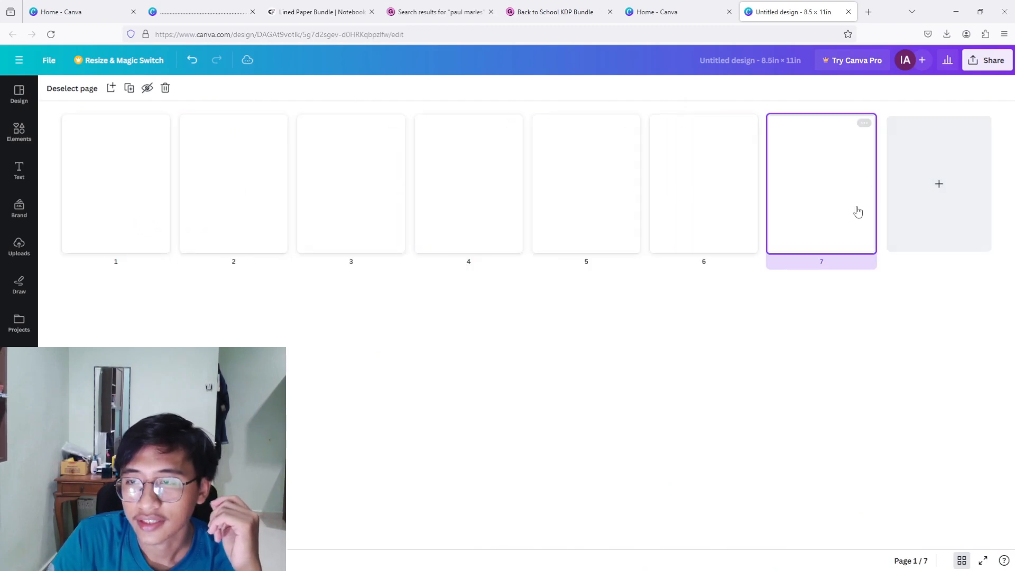
left_click_drag(838, 354, 139, 210)
Try to copy and paste the seven selected pages.
right_click(226, 194)
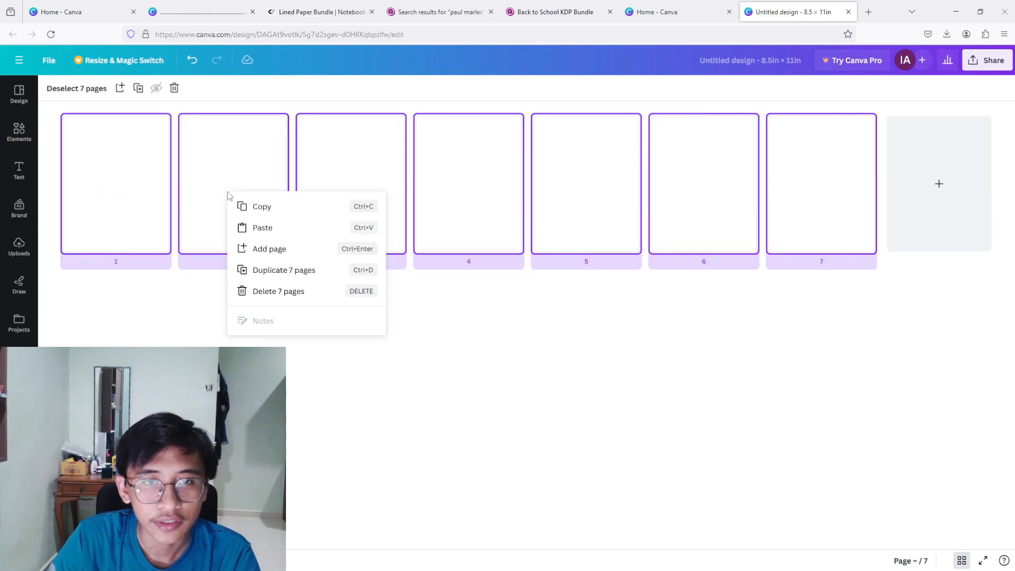
left_click(253, 206)
right_click(247, 197)
left_click(280, 233)
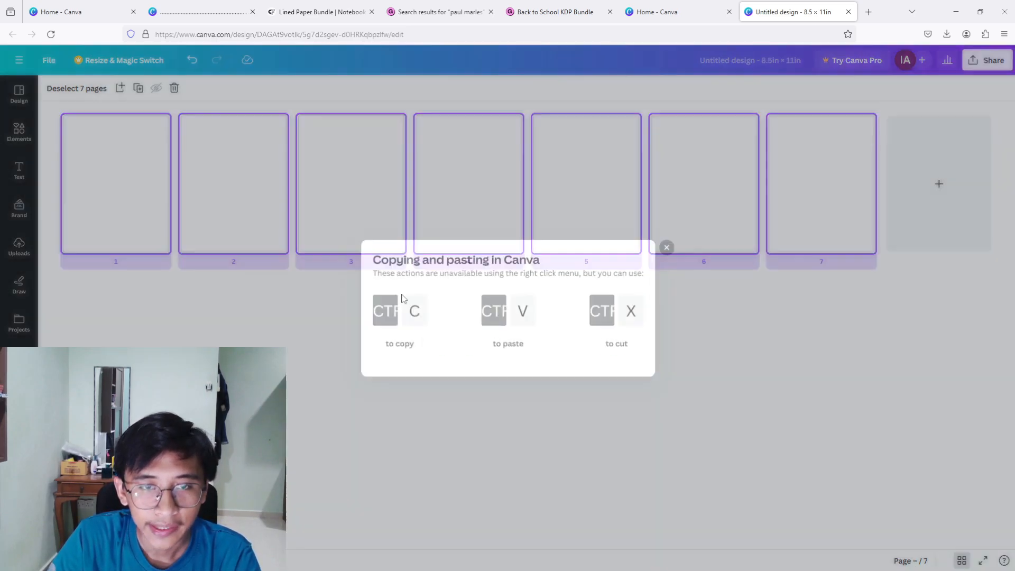
left_click(682, 242)
Duplicate the seven selected pages once, and duplicate the full set of 14 pages four times.
right_click(194, 180)
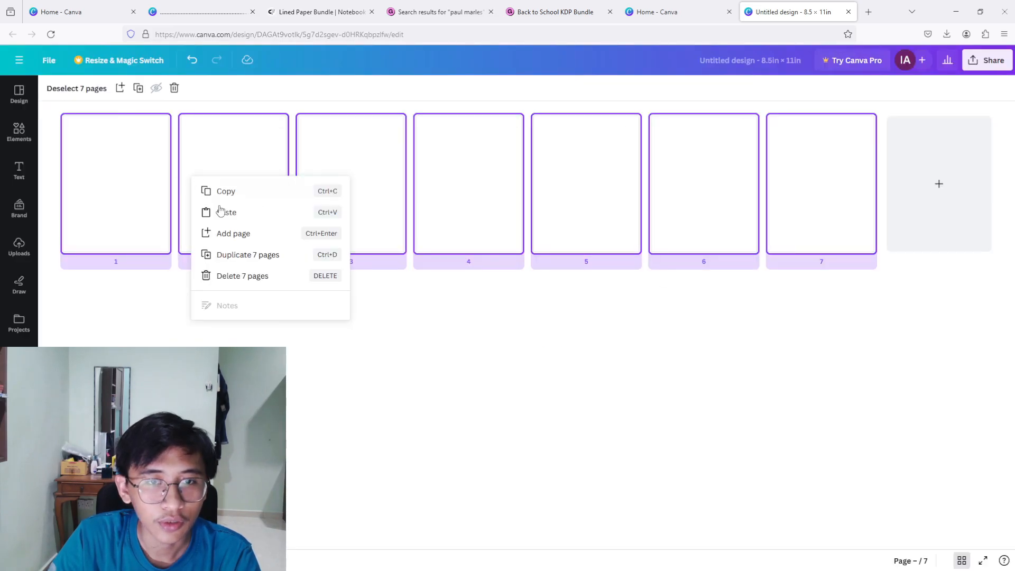
left_click(248, 254)
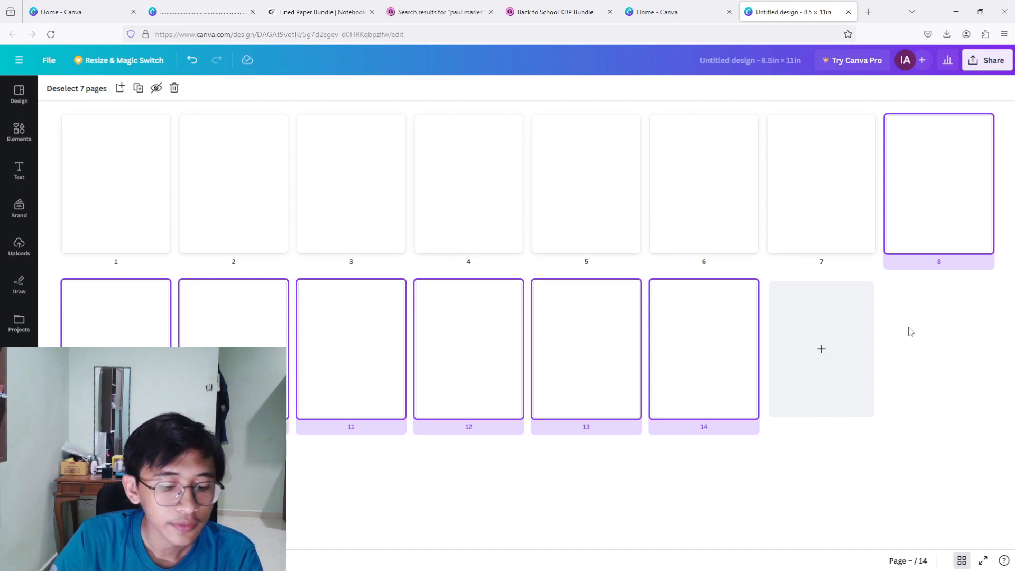
left_click_drag(913, 509, 175, 153)
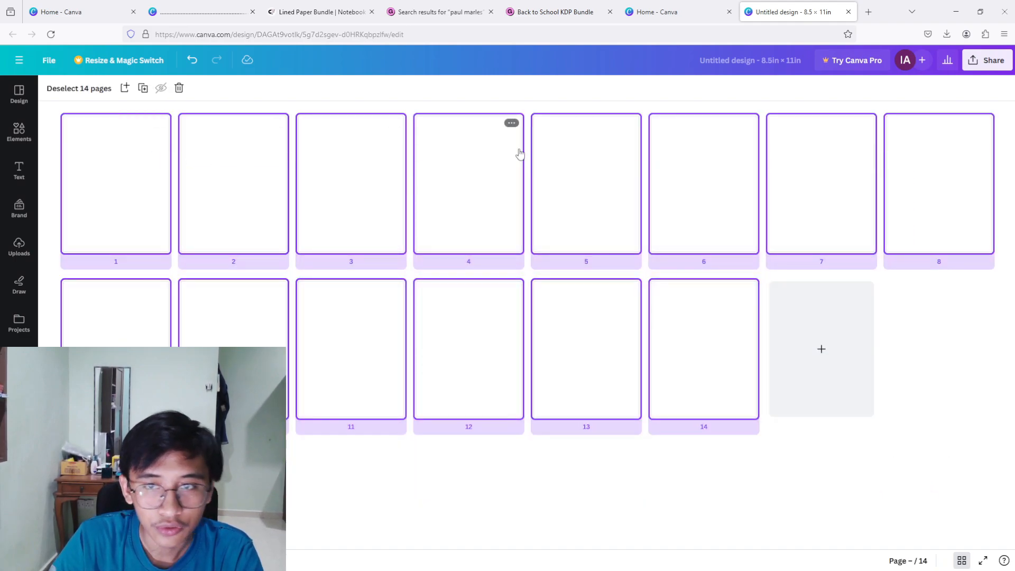
key("ctrl+d")
key("ctrl+d")
key("ctrl+d")
key("ctrl+d")
scroll(956, 338, "down", 15)
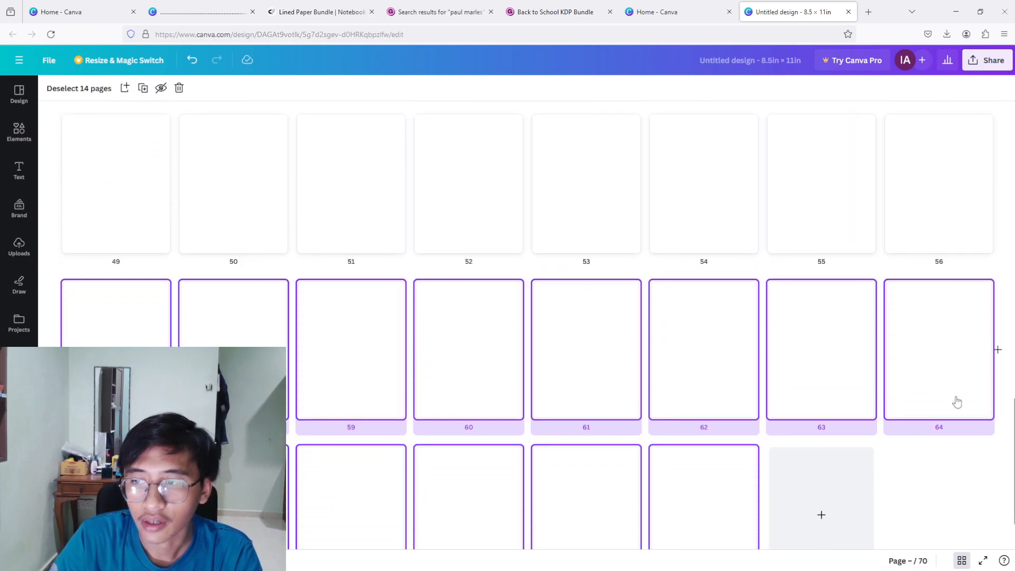
Select pages 1 to 24 of the design and delete them.
left_click_drag(975, 506, 141, 238)
scroll(140, 249, "up", 3)
scroll(860, 443, "down", 5)
left_click_drag(982, 468, 118, 165)
scroll(136, 197, "up", 4)
scroll(141, 197, "up", 10)
scroll(141, 199, "up", 8)
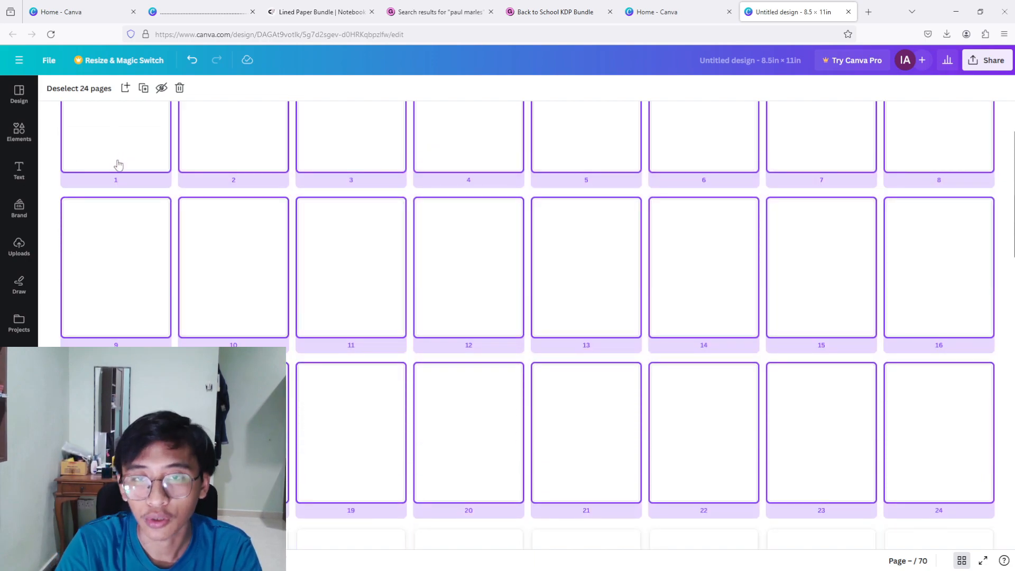
key("Delete")
Select another 24 of the remaining blank pages and delete them.
scroll(788, 393, "down", 5)
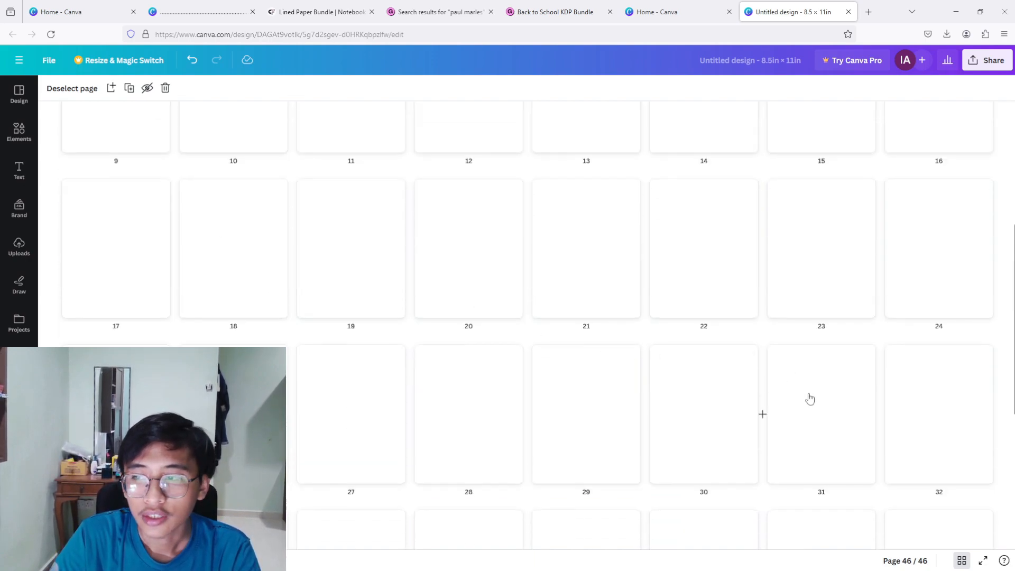
scroll(788, 394, "down", 5)
left_click_drag(965, 456, 128, 162)
left_click(179, 88)
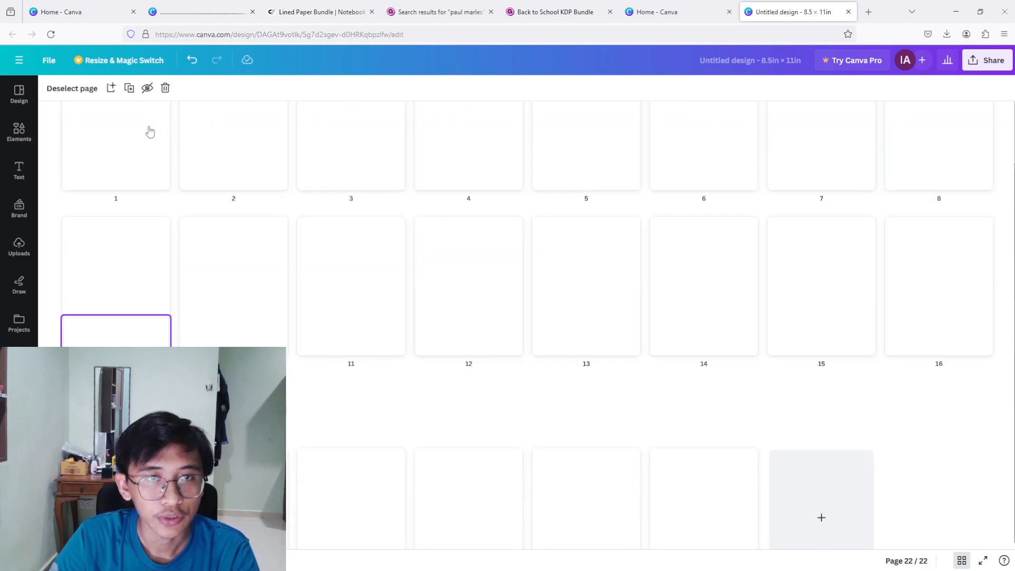
Select the remaining blank pages in two batches and delete them until a single page is left.
left_click_drag(973, 477, 208, 159)
left_click(179, 87)
left_click_drag(367, 198, 421, 252)
left_click_drag(525, 341, 249, 209)
left_click(176, 89)
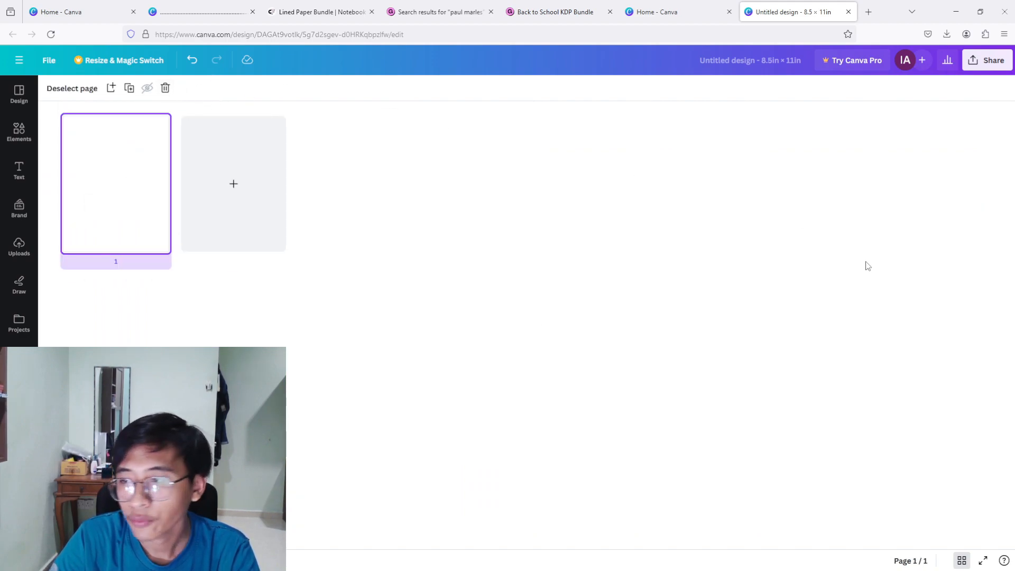
Switch from the page grid back to the single-page editing view in a maximized window and collapse the templates panel.
left_click(980, 12)
left_click(898, 464)
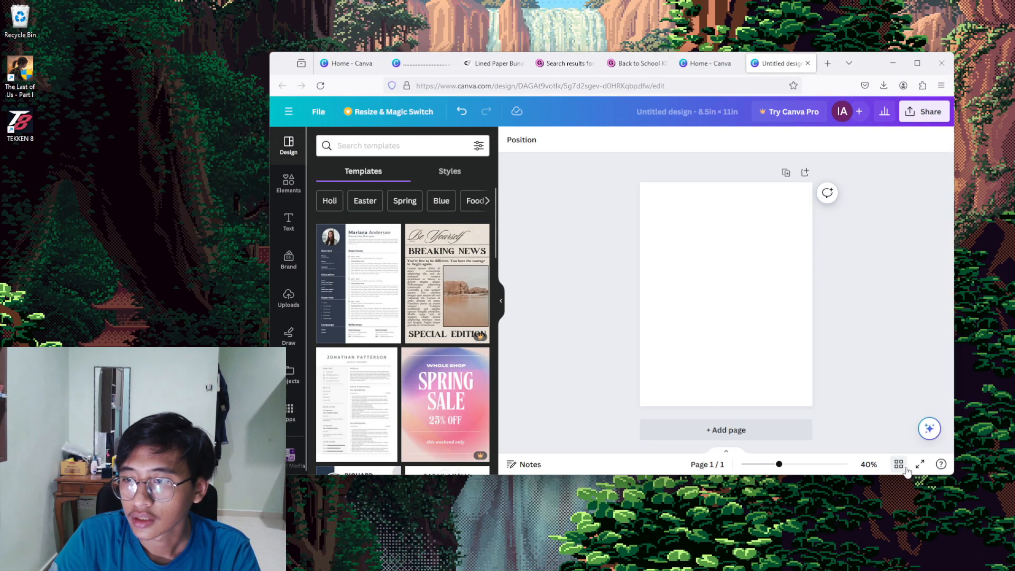
left_click(917, 63)
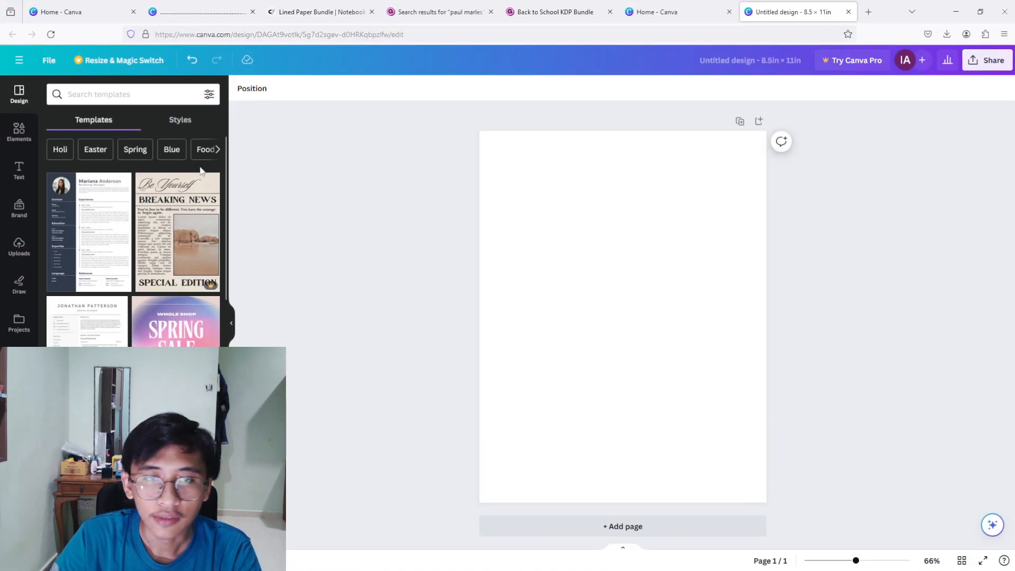
left_click(231, 323)
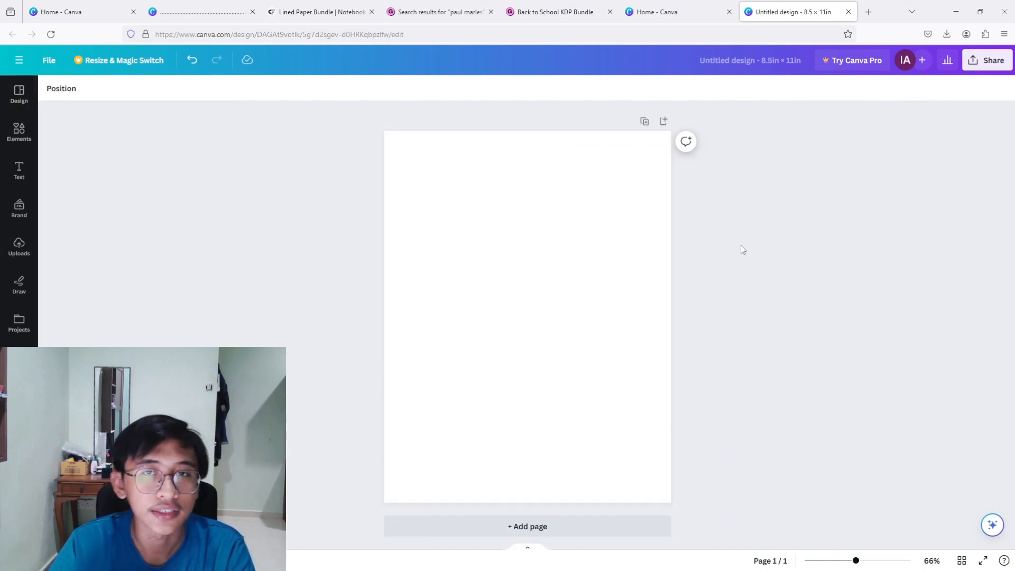
Turn on rulers and guides for the design.
left_click(48, 60)
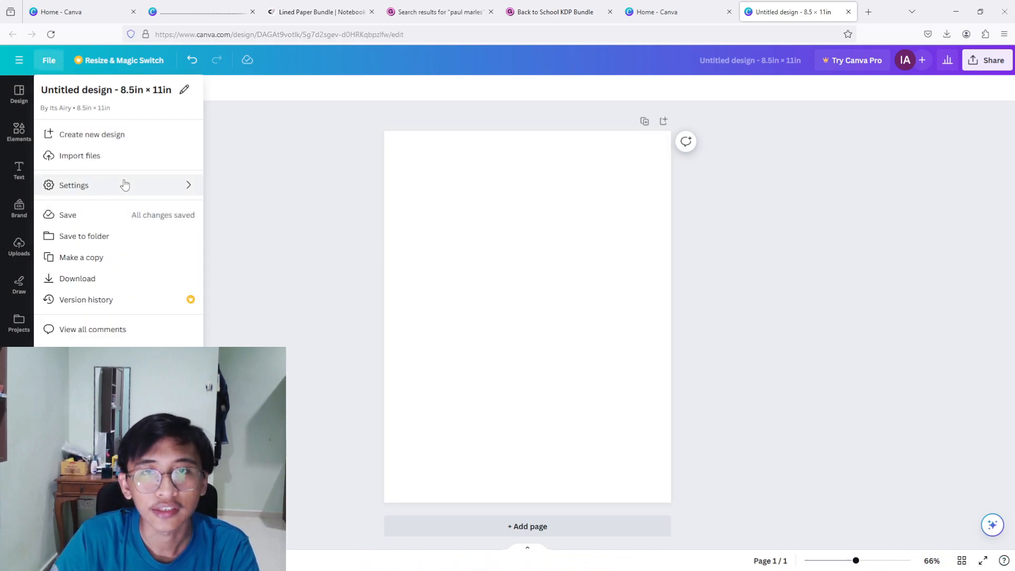
mouse_move(125, 185)
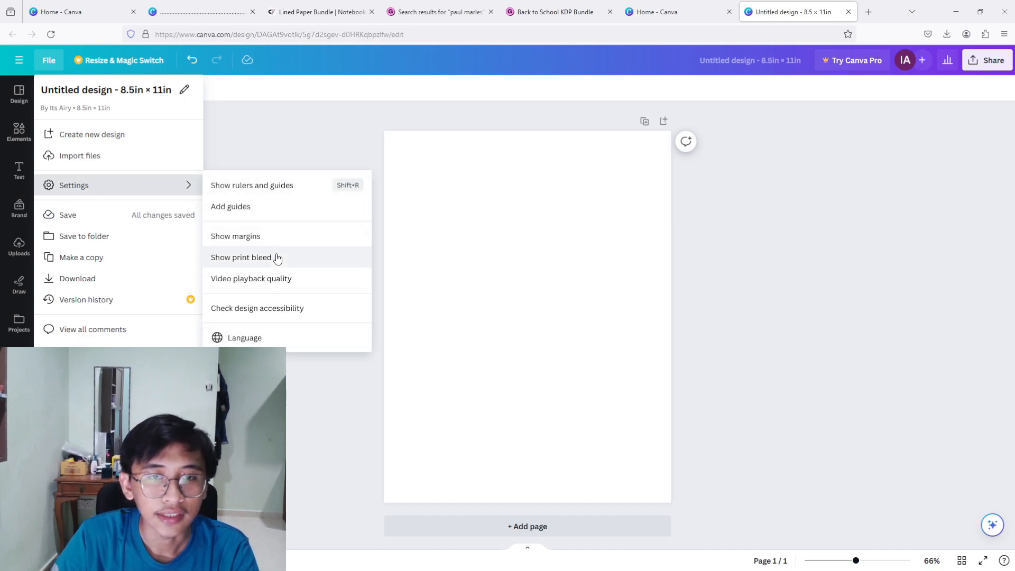
left_click(269, 186)
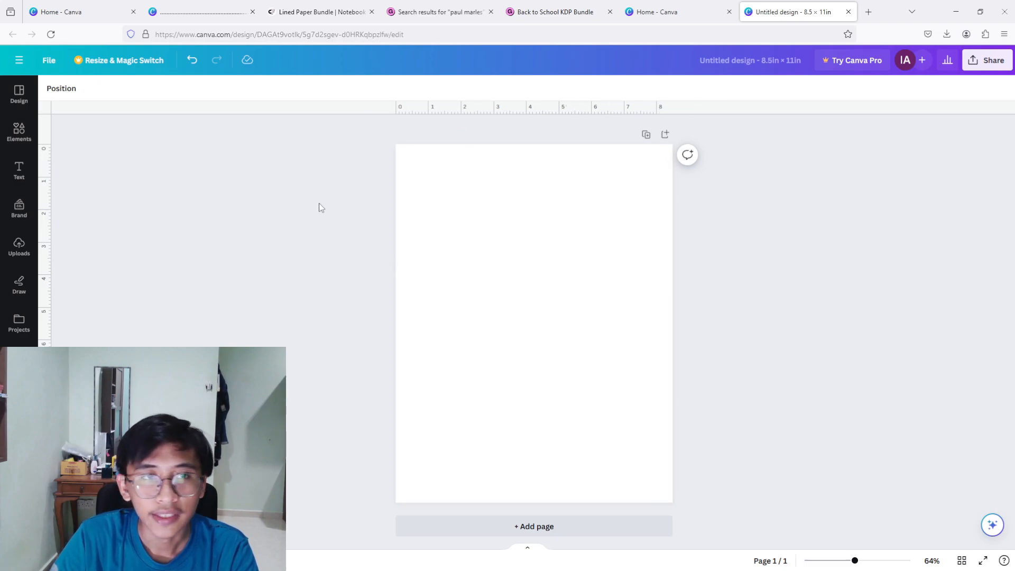
Show the print bleed and the margins on the page.
left_click(48, 60)
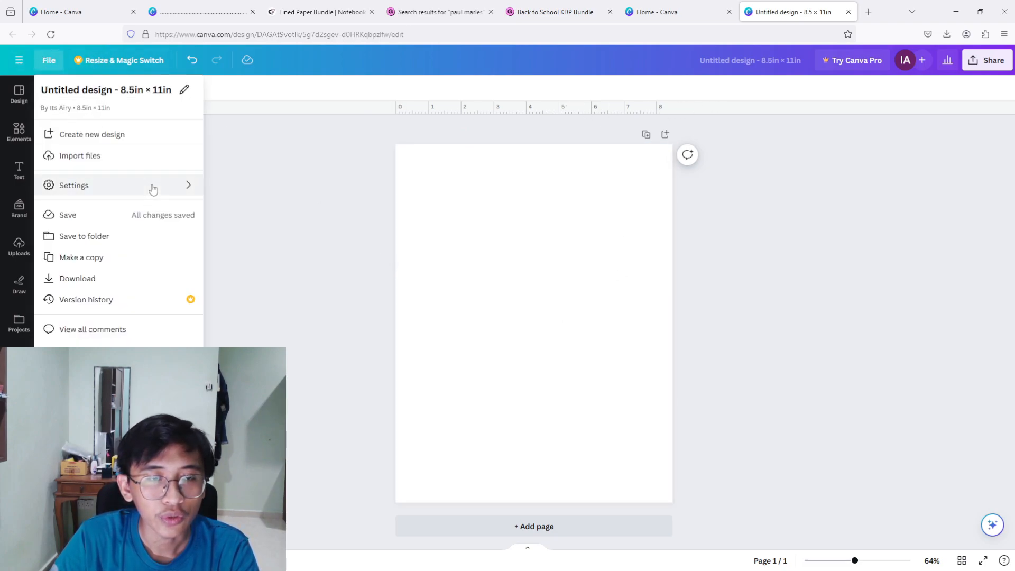
left_click(265, 268)
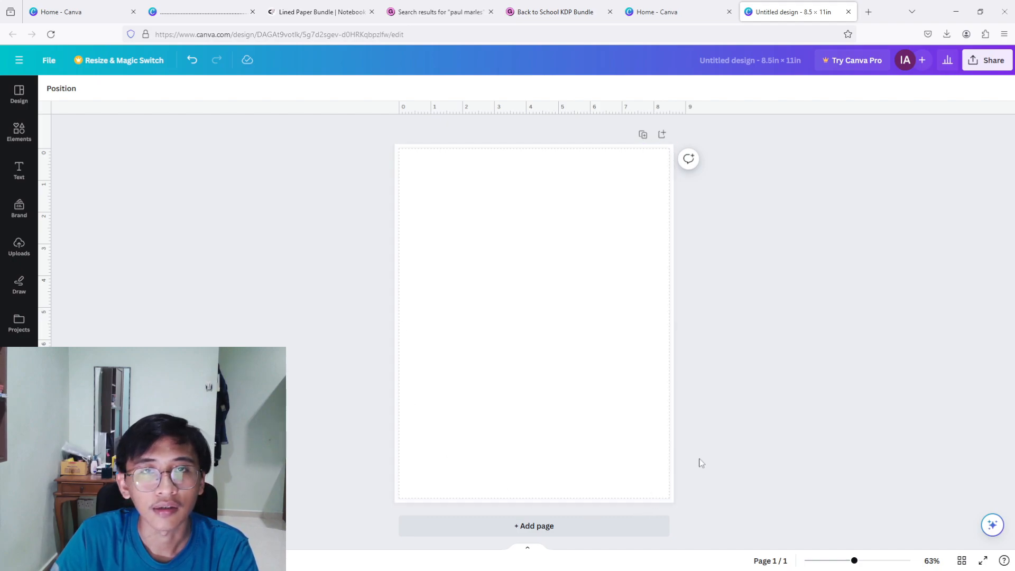
left_click(42, 65)
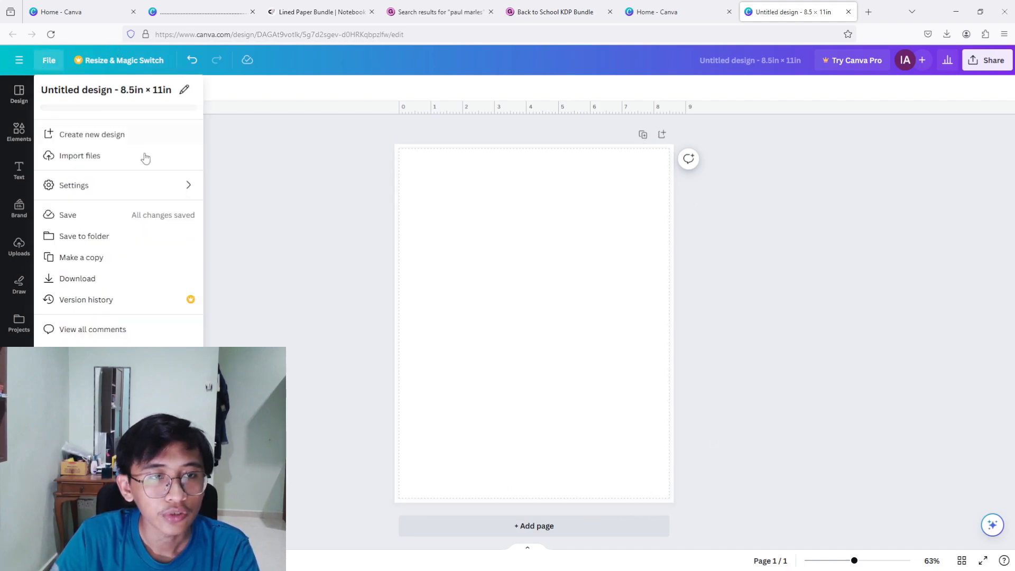
mouse_move(164, 190)
left_click(281, 255)
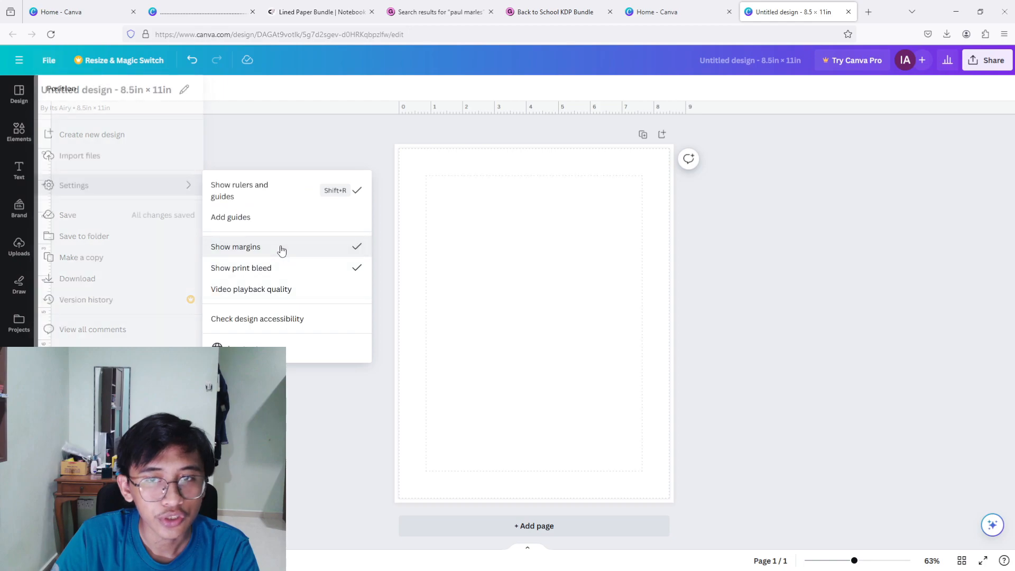
key("Escape")
Hide the margins and the print bleed again.
left_click(49, 62)
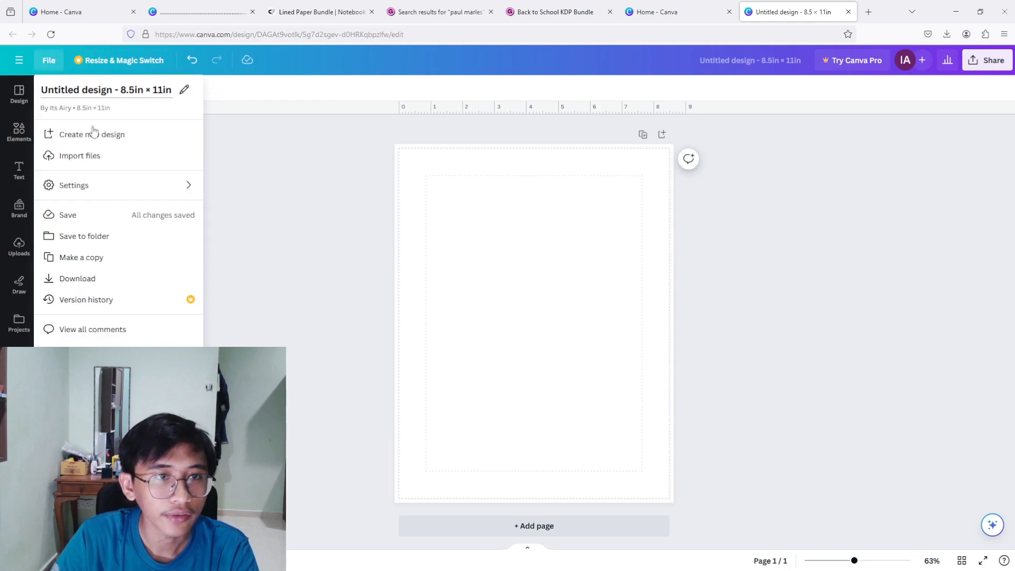
mouse_move(163, 196)
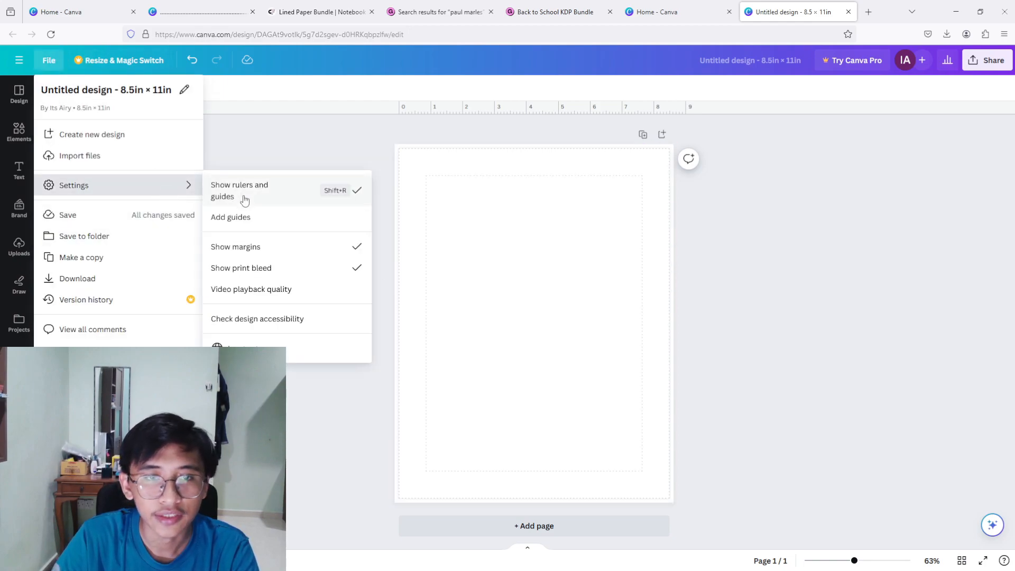
left_click(264, 256)
left_click(49, 60)
mouse_move(181, 186)
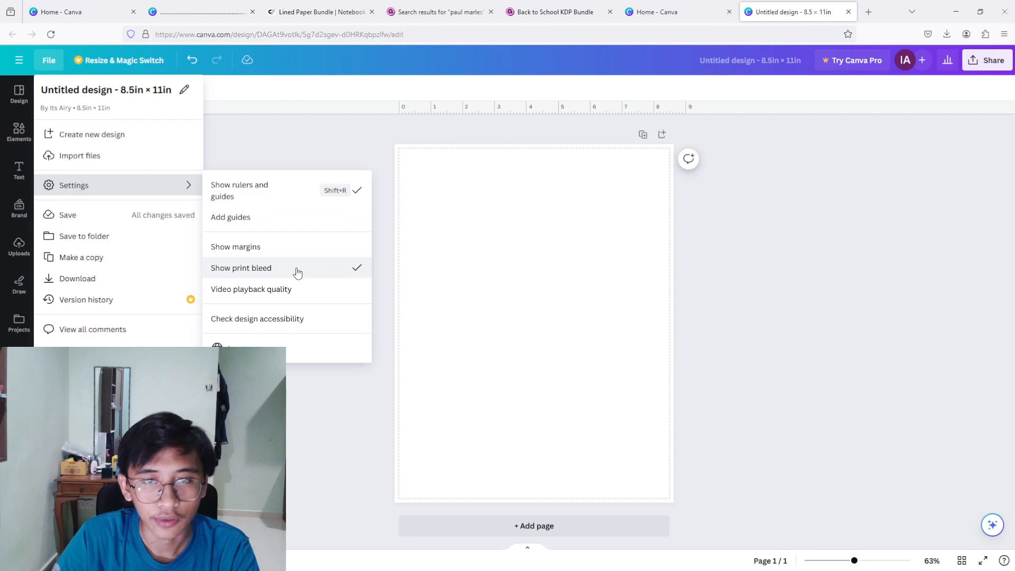
left_click(297, 271)
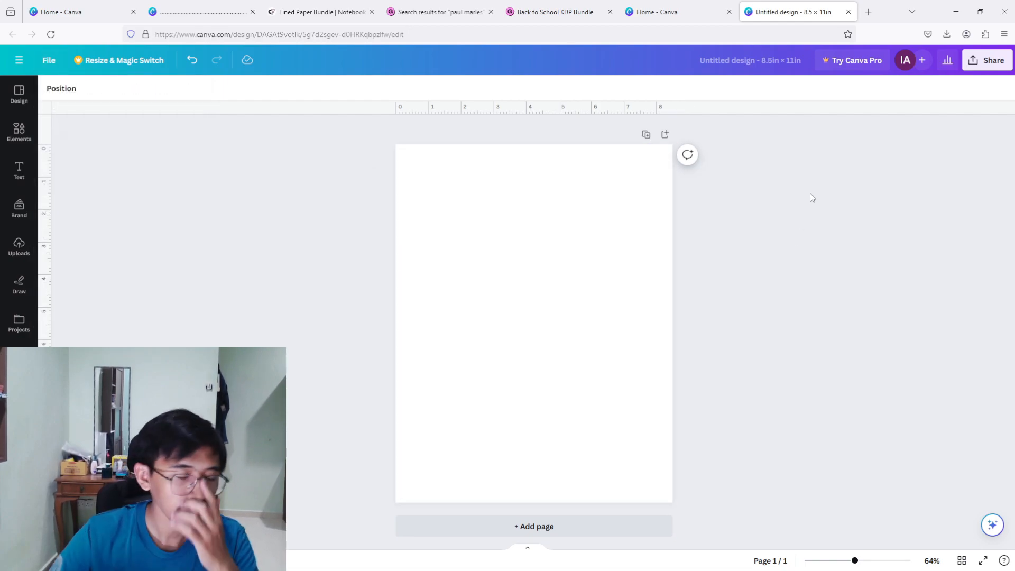
Insert a plain straight line from the shapes and place it horizontally in the upper half of the page.
left_click(20, 140)
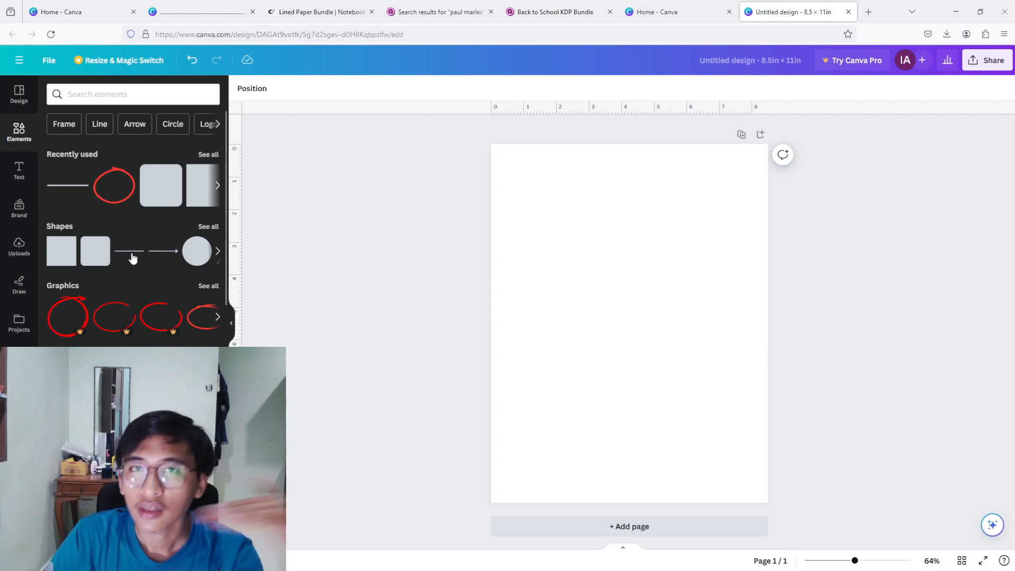
left_click(131, 253)
left_click_drag(651, 323, 585, 184)
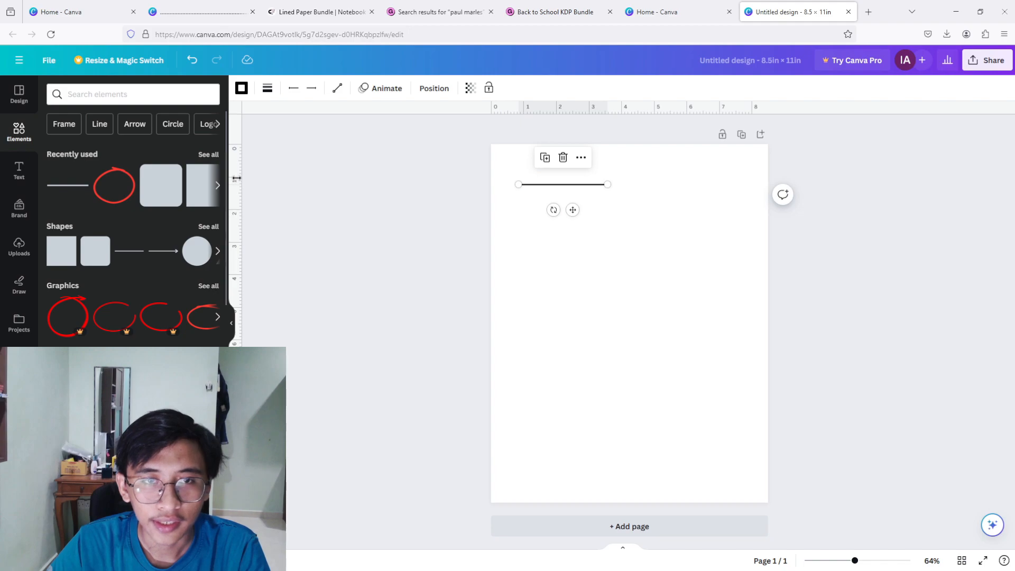
left_click_drag(571, 189, 584, 291)
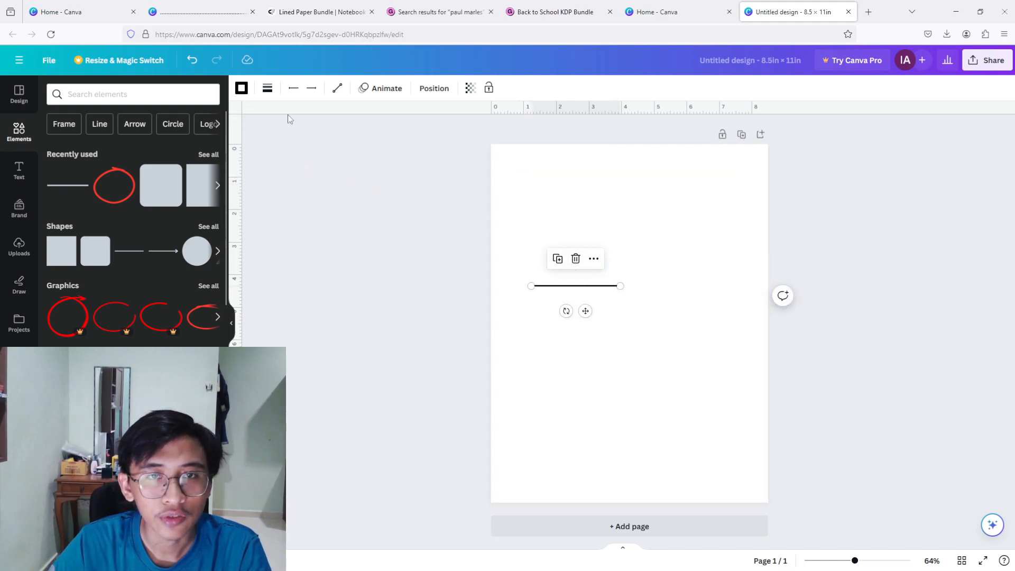
Stretch the line across the full page width along a temporary horizontal guide at 1 in.
left_click_drag(288, 109, 247, 176)
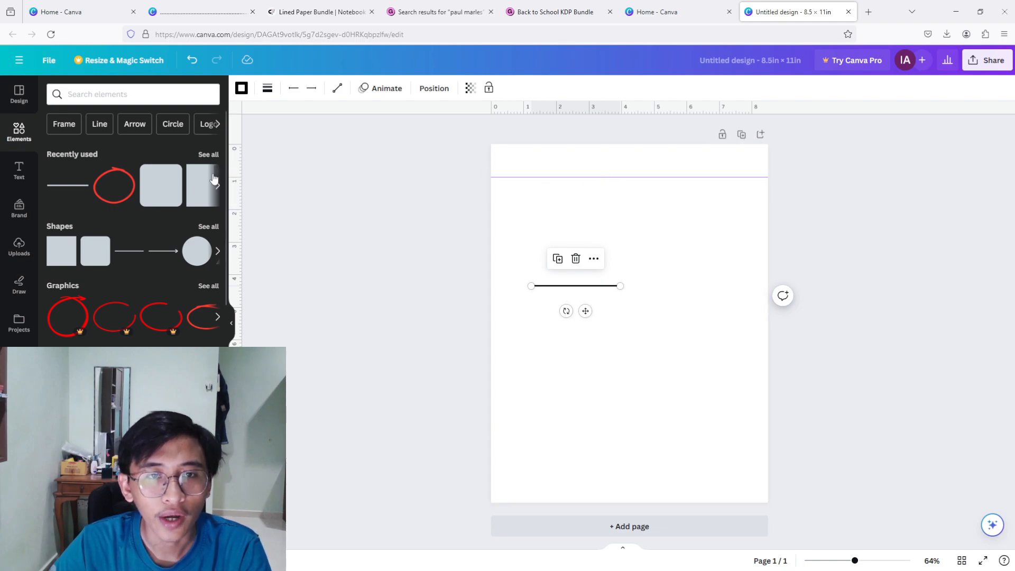
left_click_drag(581, 290, 768, 177)
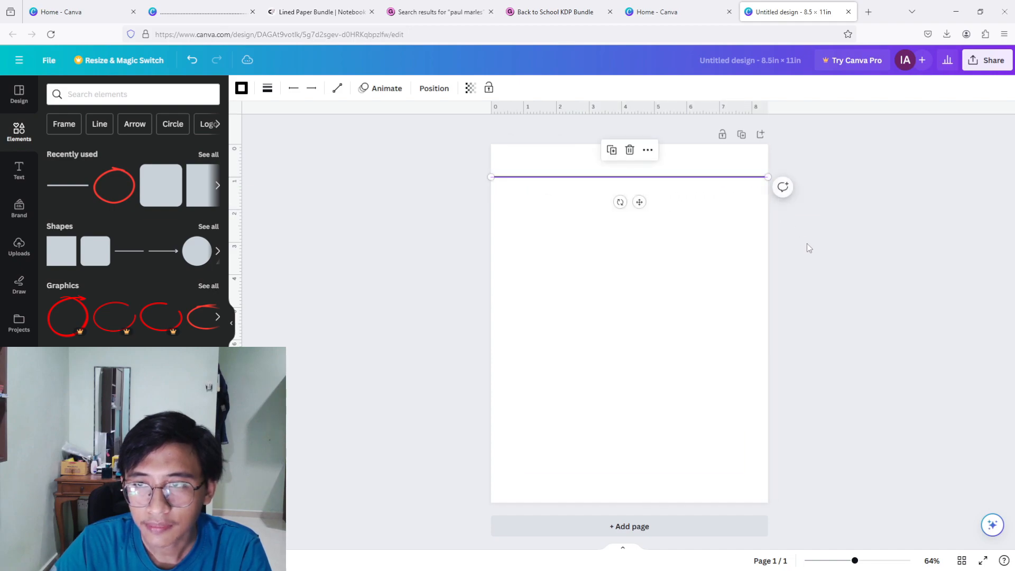
left_click(692, 302)
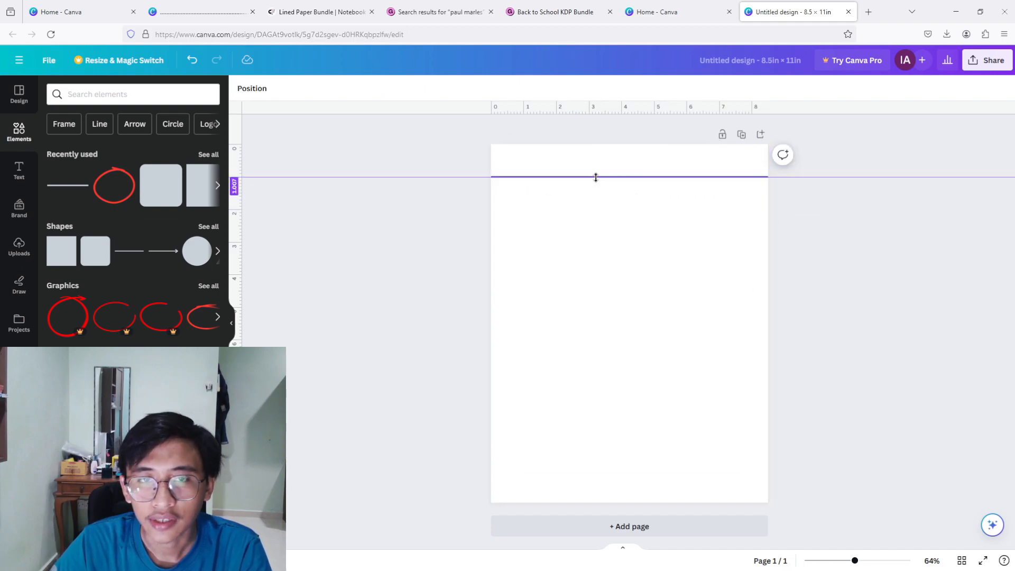
left_click_drag(266, 163, 264, 103)
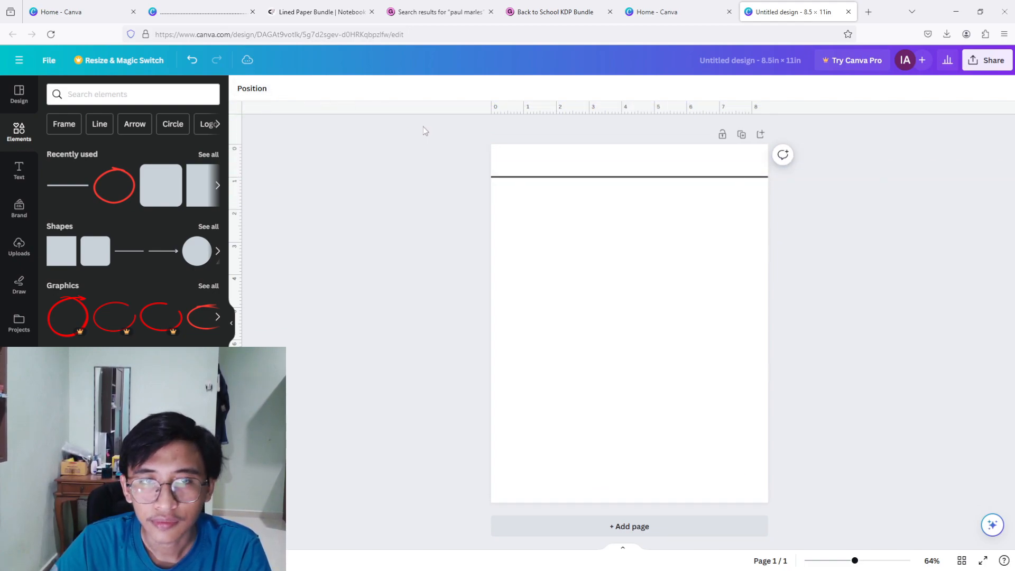
Move the full-width line down to the 2 in mark with a temporary horizontal guide, then remove the guide.
left_click(686, 186)
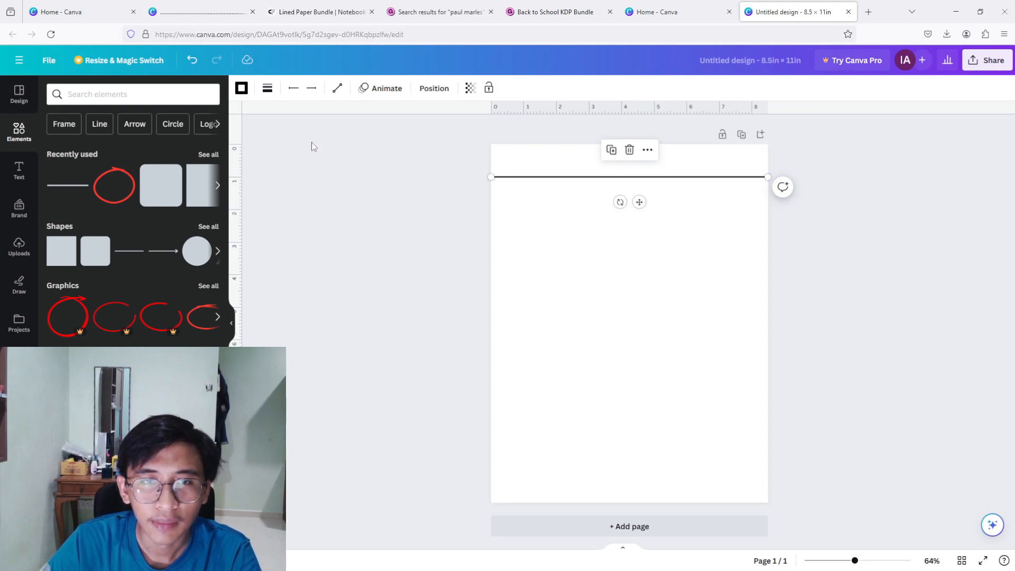
left_click(312, 114)
left_click_drag(312, 112, 313, 210)
left_click_drag(586, 176, 586, 208)
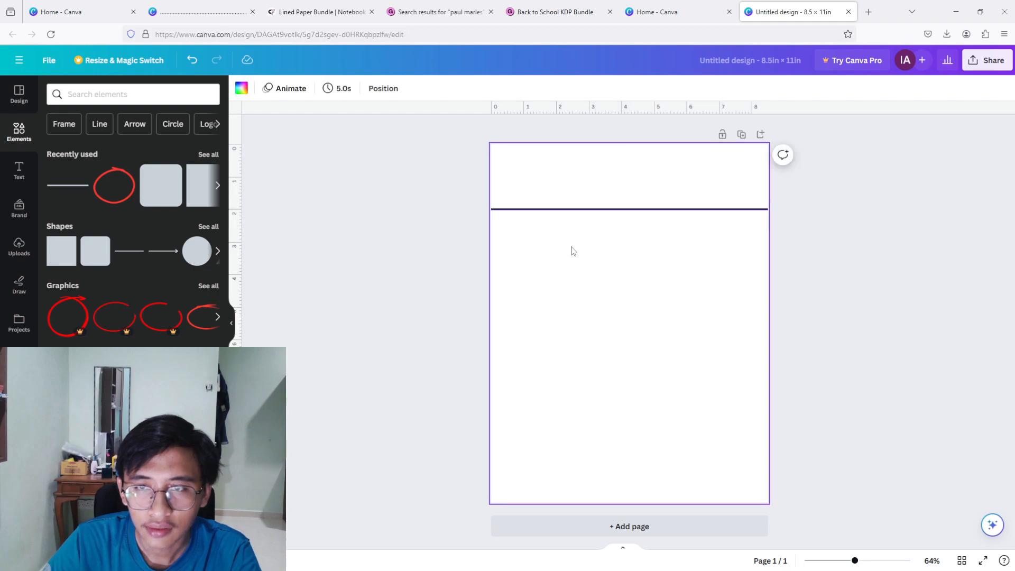
left_click(252, 214)
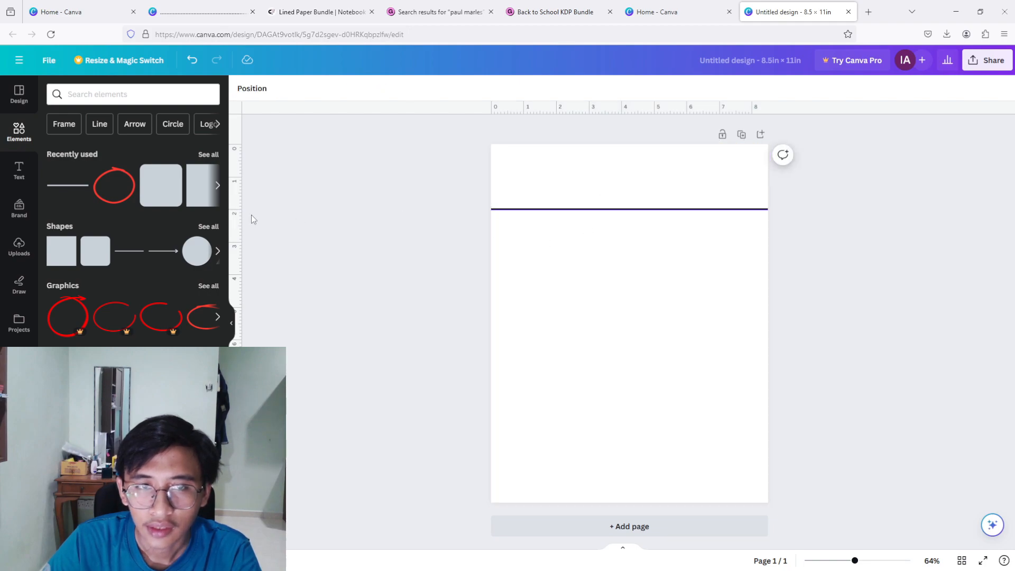
left_click(534, 209)
left_click_drag(478, 210, 467, 103)
left_click(541, 233)
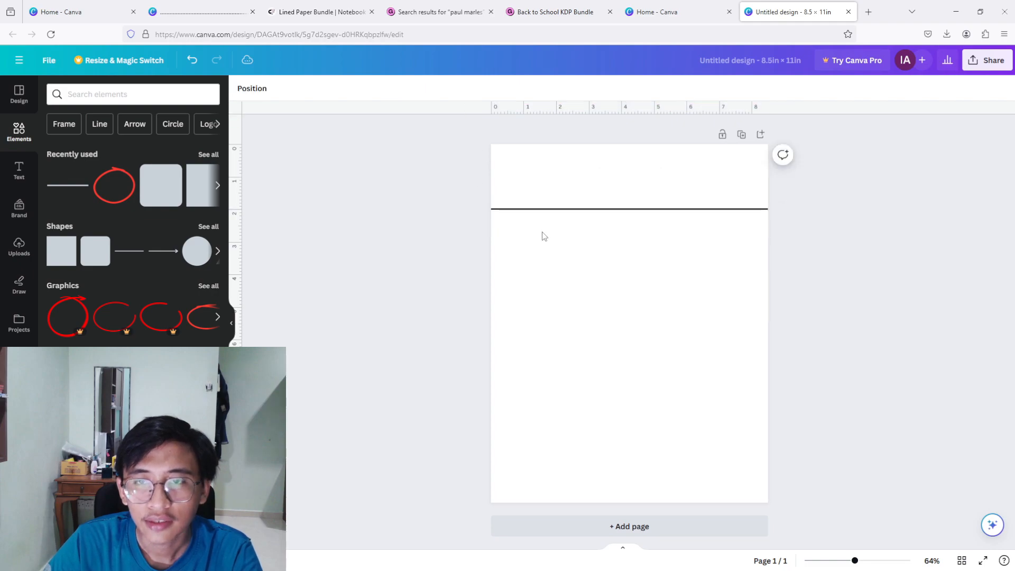
Duplicate the line and align the copy with a horizontal guide about 1 in above the page's bottom edge.
left_click(682, 211)
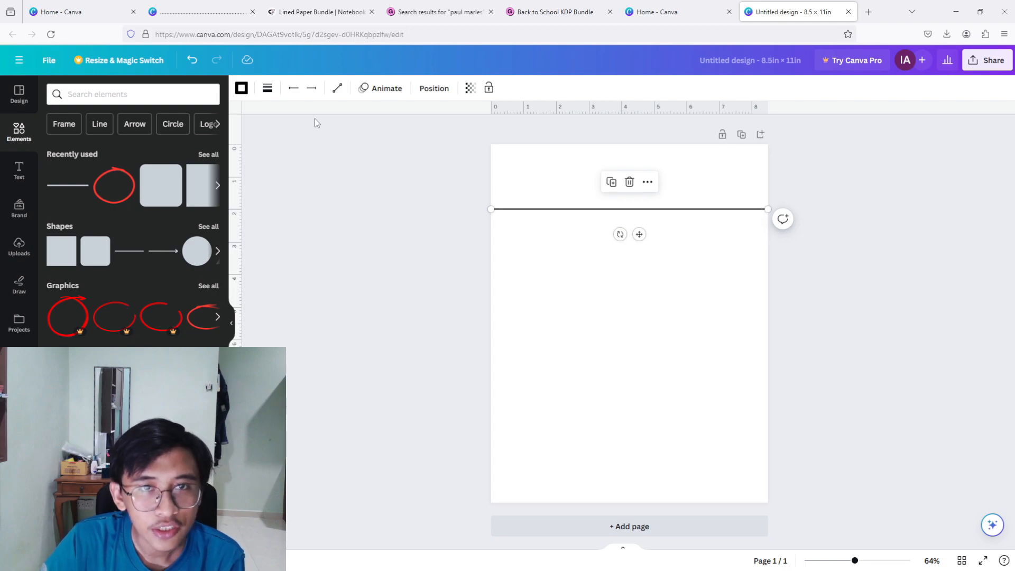
left_click_drag(311, 128, 286, 471)
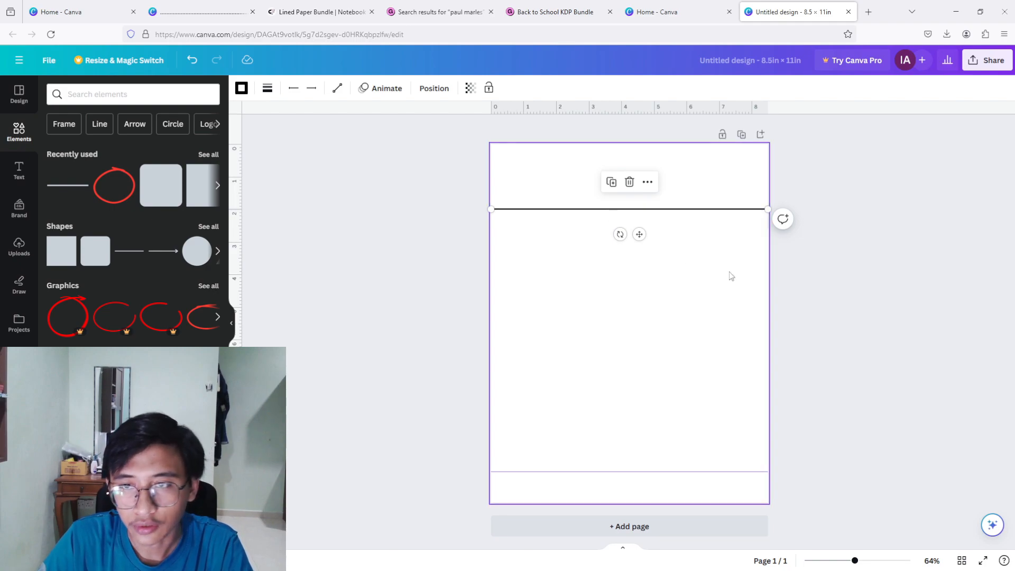
key("ctrl+d")
left_click_drag(686, 220, 679, 469)
left_click(316, 474)
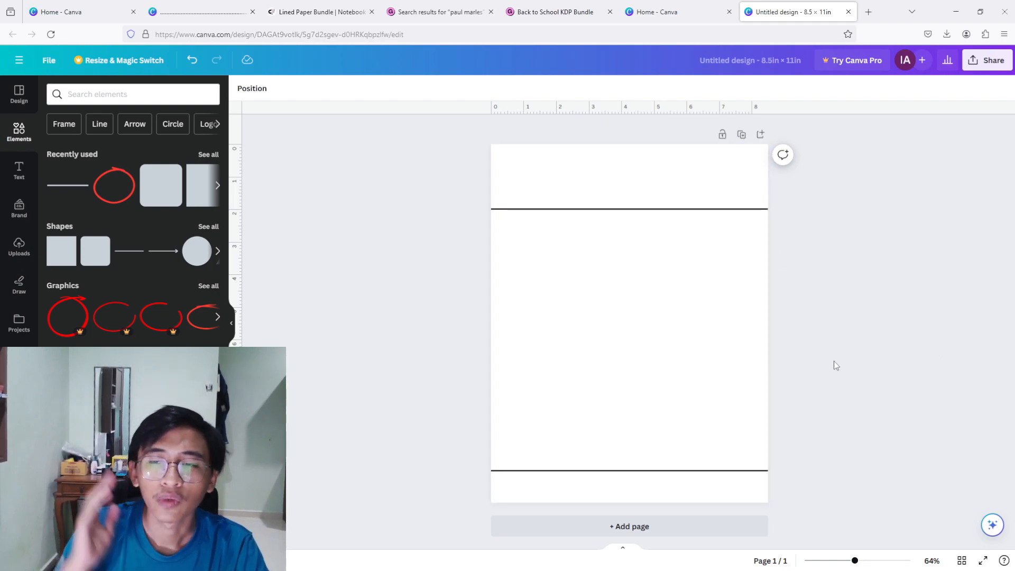
Reduce the line weight of the upper line.
left_click(640, 209)
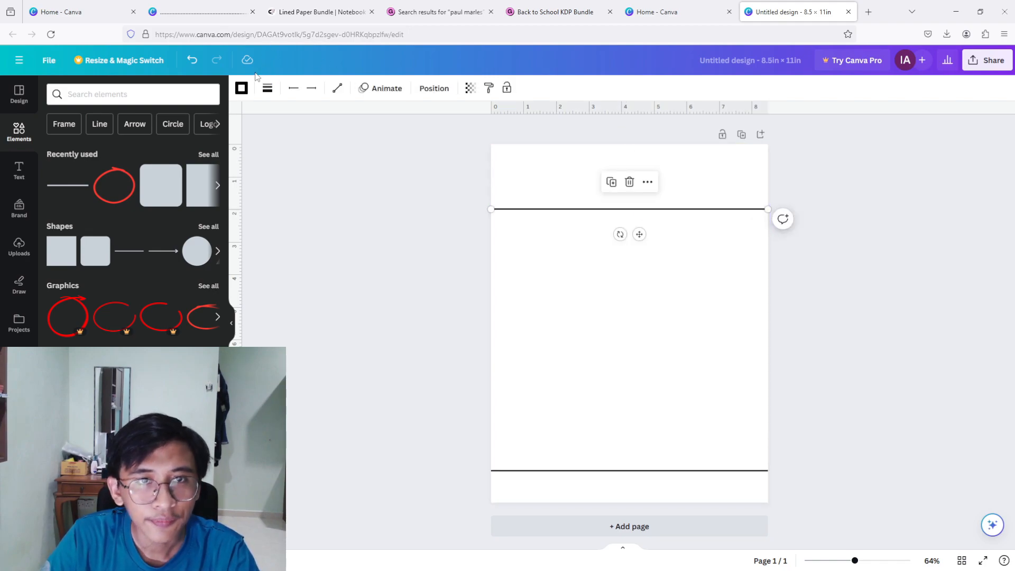
left_click(268, 89)
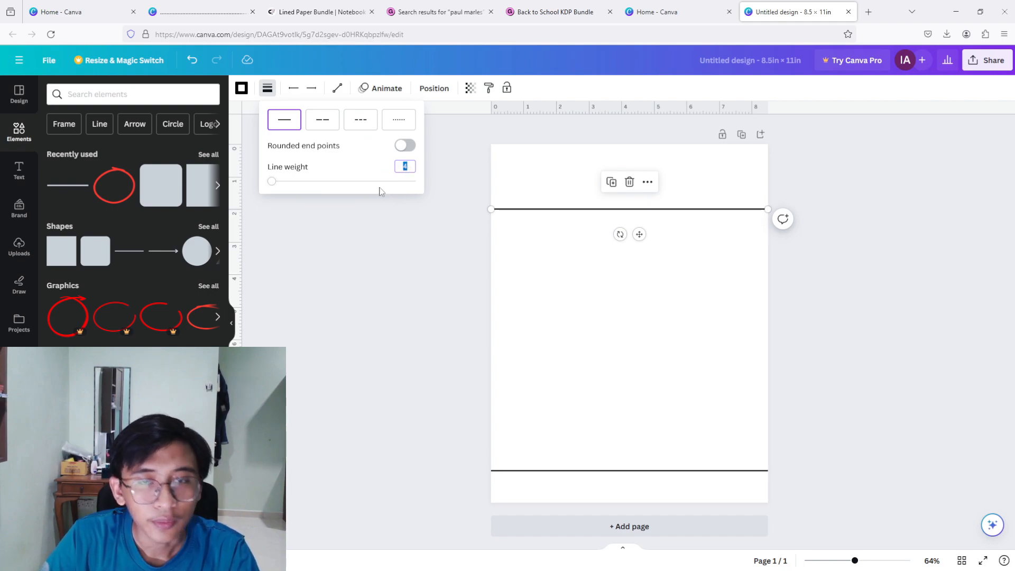
left_click(529, 270)
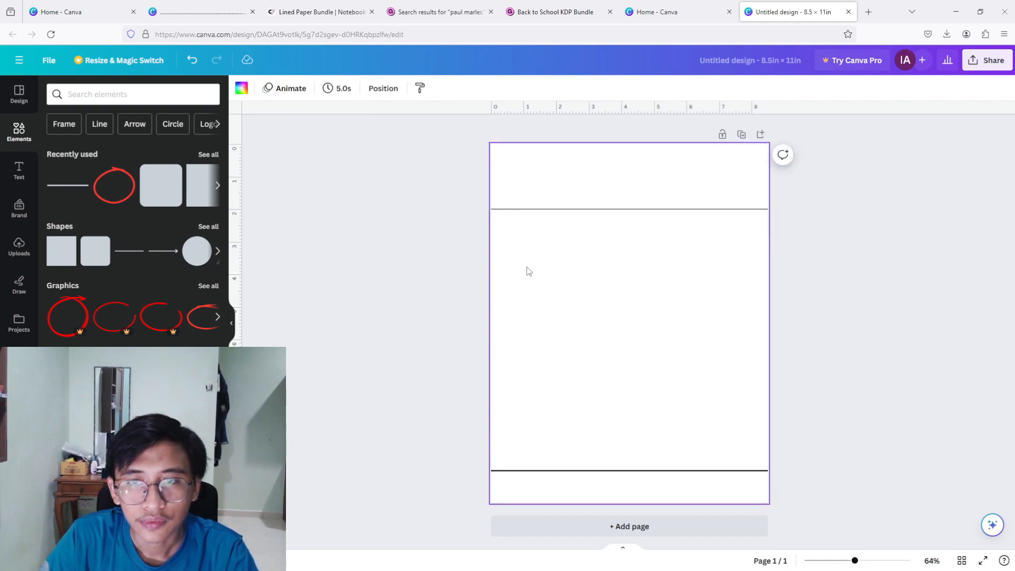
Change the upper line's color to the medium gray from the default solid colors.
left_click(724, 210)
left_click(241, 88)
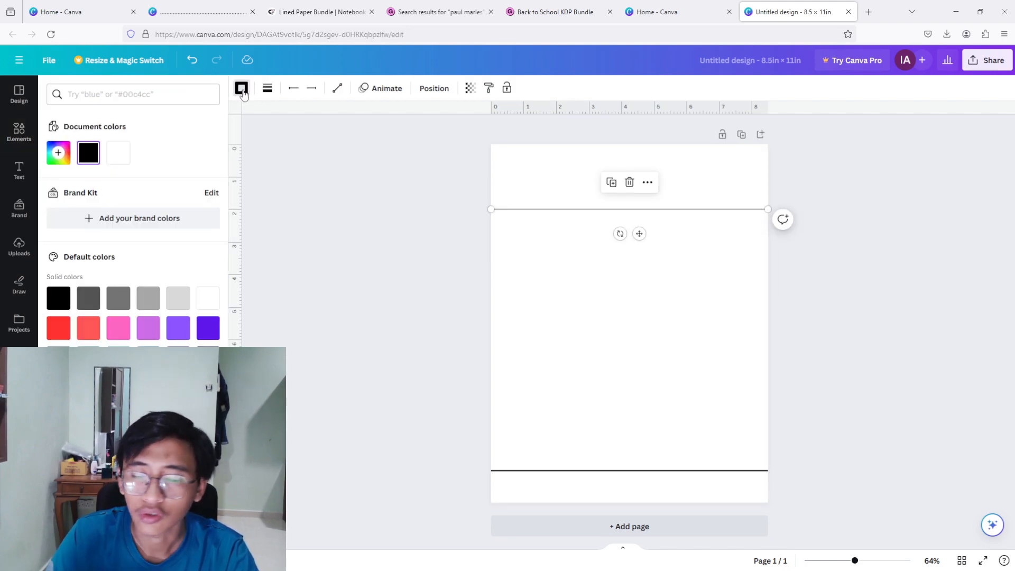
left_click(118, 298)
left_click(725, 210)
left_click(830, 199)
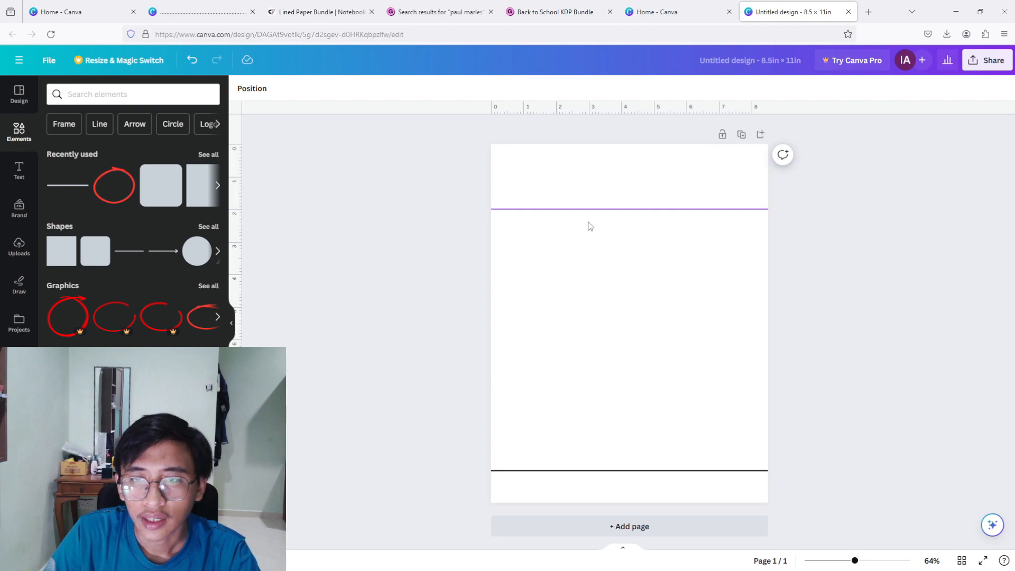
Set the lower line's weight to 1 and its color to the medium gray from the default solid colors.
left_click(591, 471)
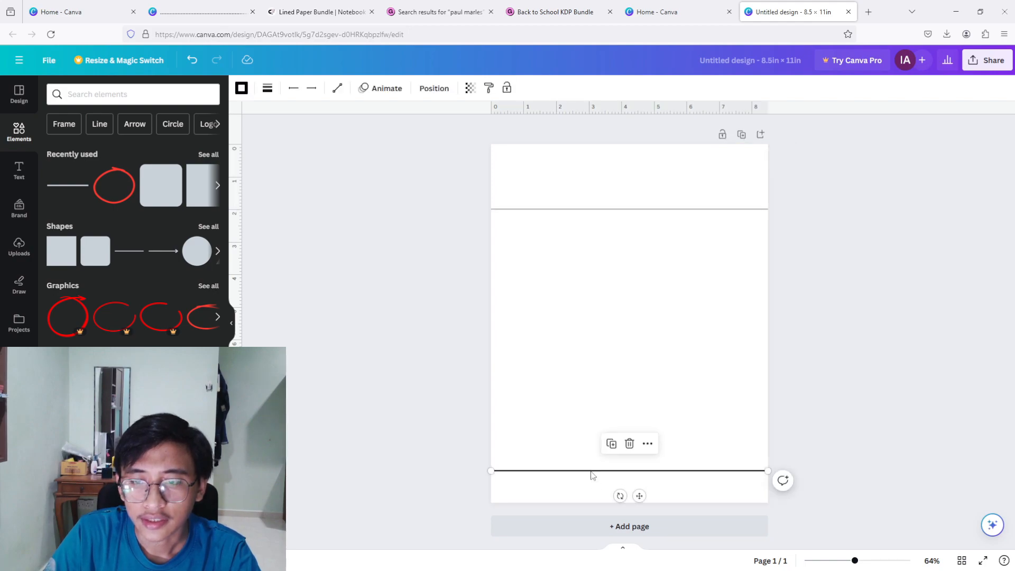
left_click(267, 87)
type("1")
left_click(241, 88)
left_click(121, 305)
left_click(359, 294)
left_click(838, 297)
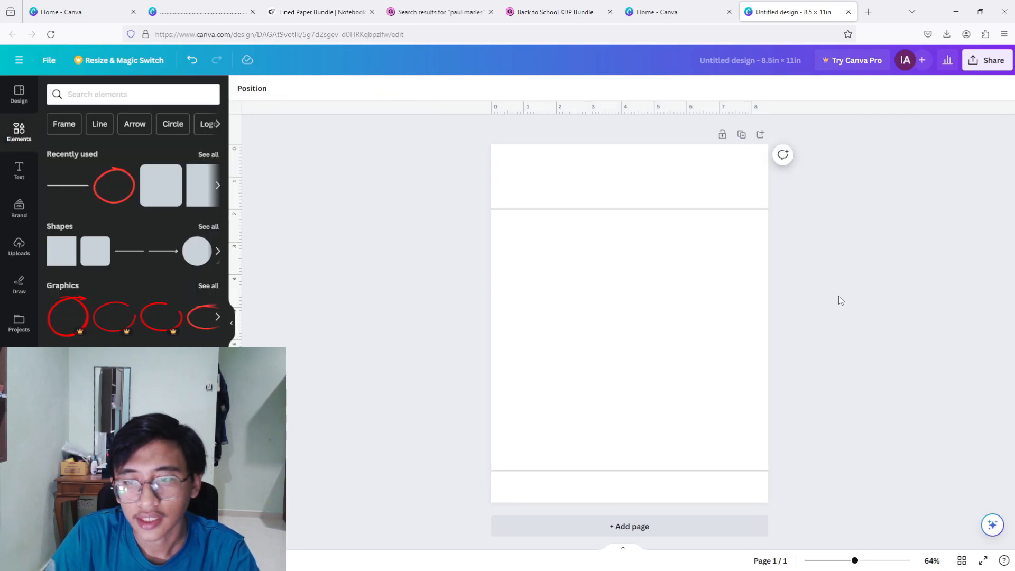
Duplicate the upper gray line 18 times to build a stack of copies below it.
left_click(696, 210)
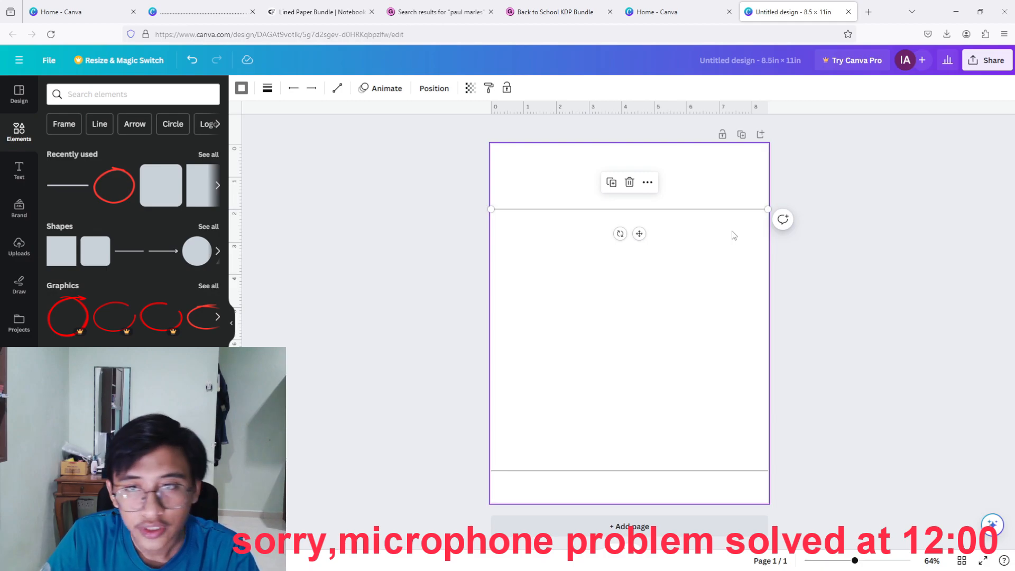
key("ctrl+d")
key("ctrl+d")
key("ctrl+d")
key("ctrl+d")
key("ctrl+d")
key("ctrl+d")
key("ctrl+d")
key("ctrl+d")
key("ctrl+d")
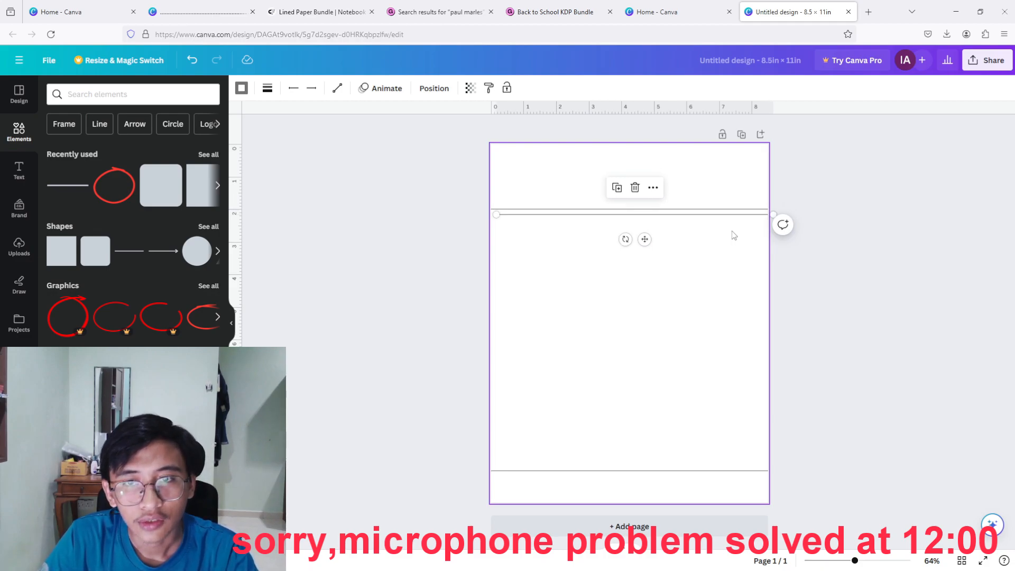
key("ctrl+d")
key("ctrl+d")
key("ctrl+d")
key("ctrl+d")
key("ctrl+d")
key("ctrl+d")
key("ctrl+d")
key("ctrl+d")
key("ctrl+d")
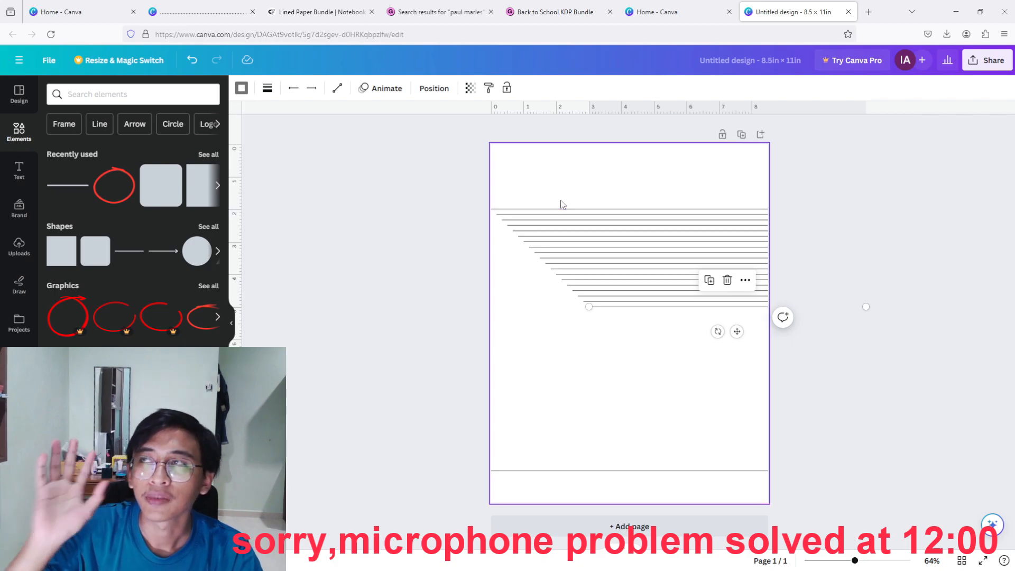
Space all the lines evenly with Tidy up and move them back to span the page from edge to edge.
left_click_drag(476, 193, 696, 508)
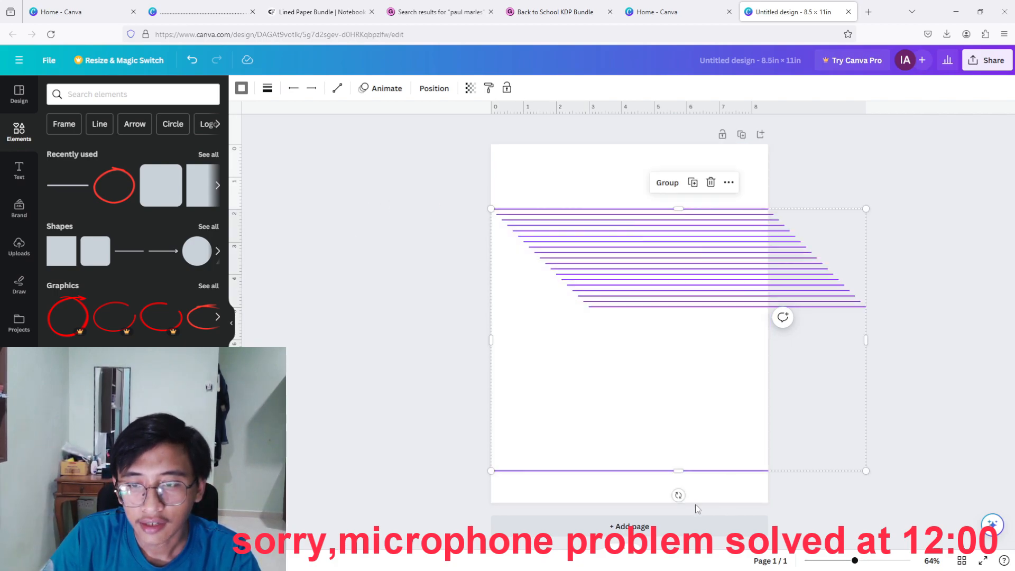
right_click(627, 244)
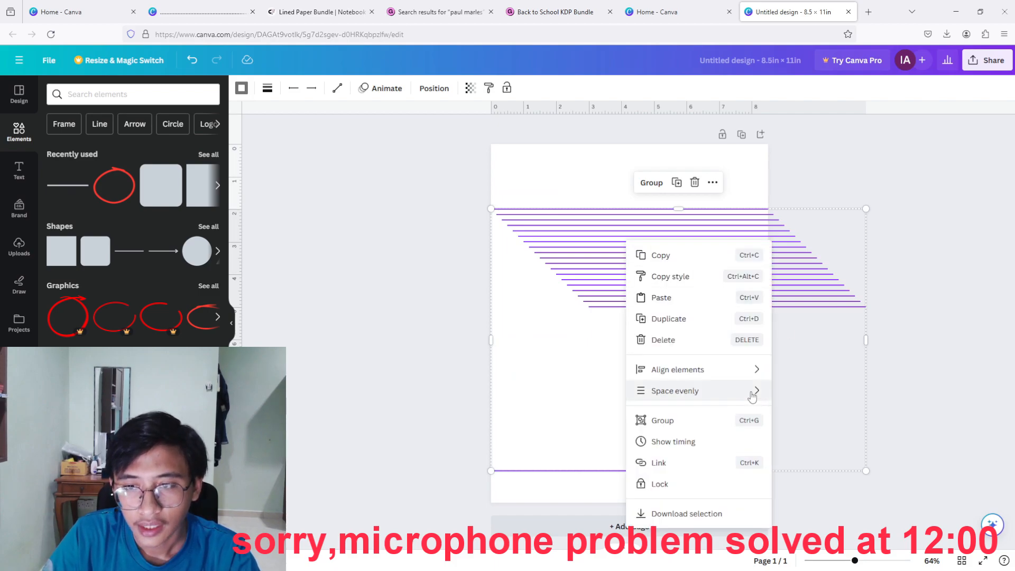
mouse_move(753, 391)
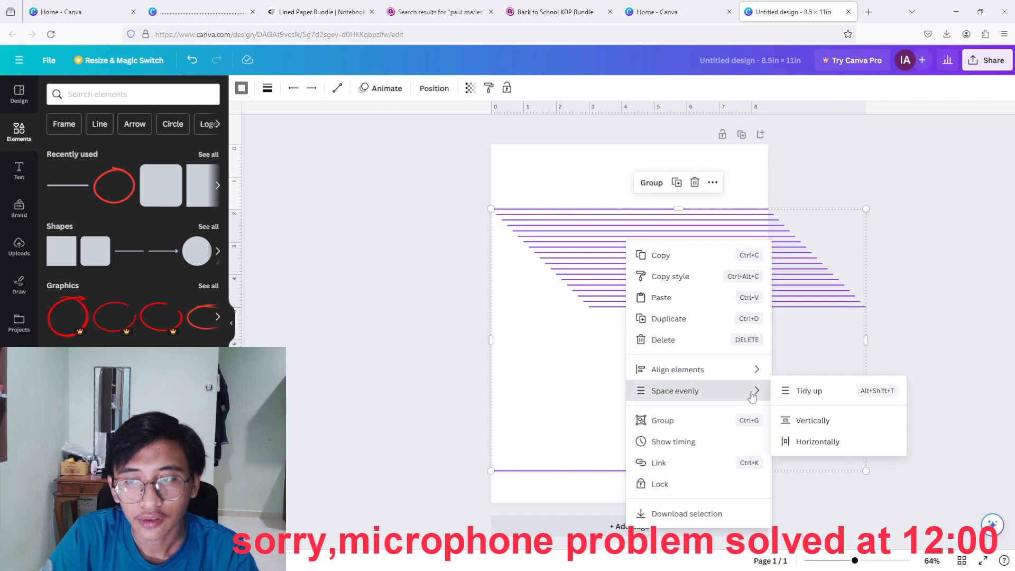
left_click(817, 396)
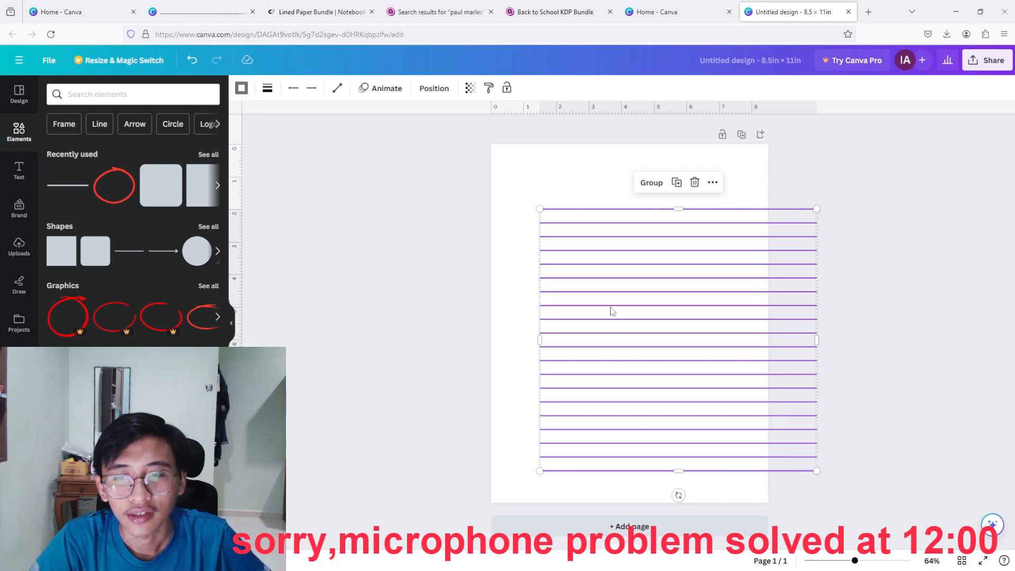
left_click_drag(610, 311, 560, 308)
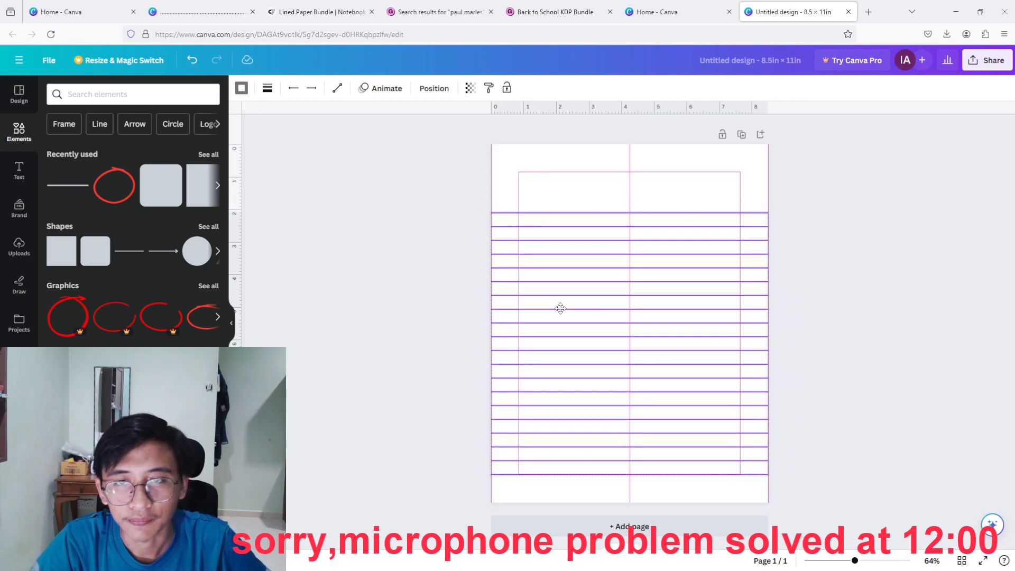
left_click(879, 255)
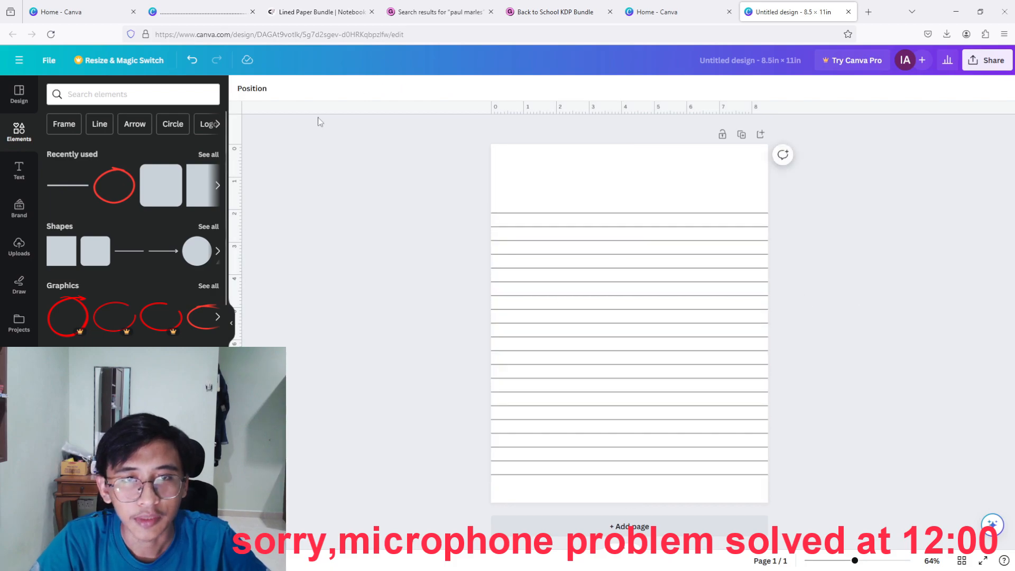
Move all the lines up so the top one sits on a temporary guide at the 2 in mark, and remove the guide.
left_click_drag(318, 114, 319, 209)
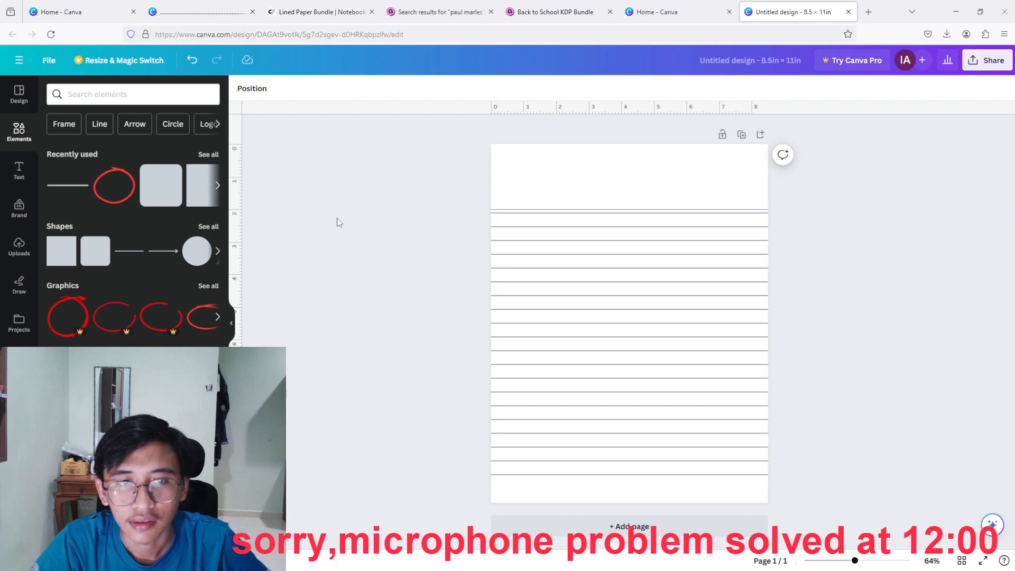
left_click(514, 263)
left_click(443, 216)
left_click_drag(450, 198, 650, 502)
left_click_drag(573, 324, 570, 315)
left_click(896, 300)
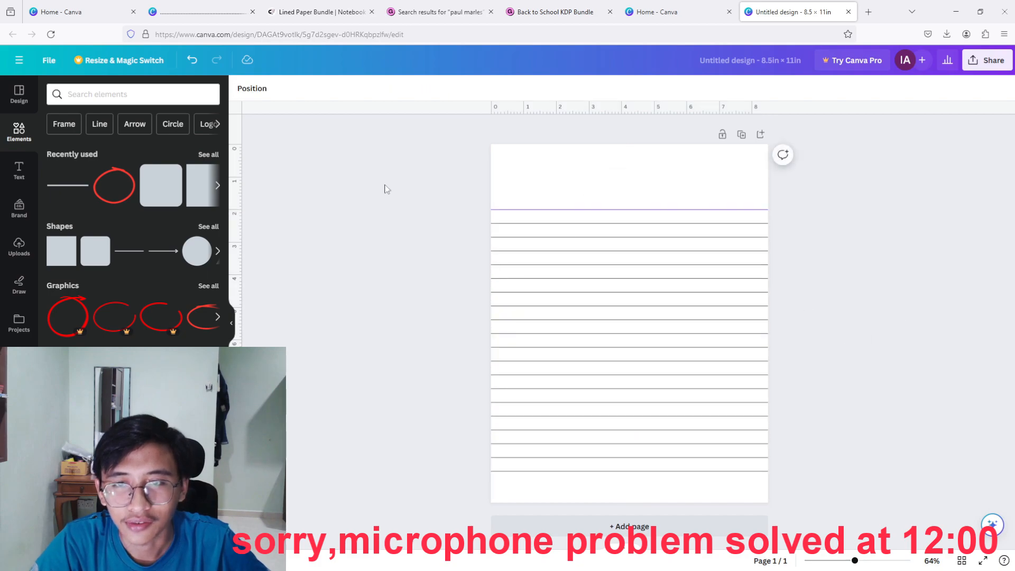
left_click(503, 212)
left_click(404, 220)
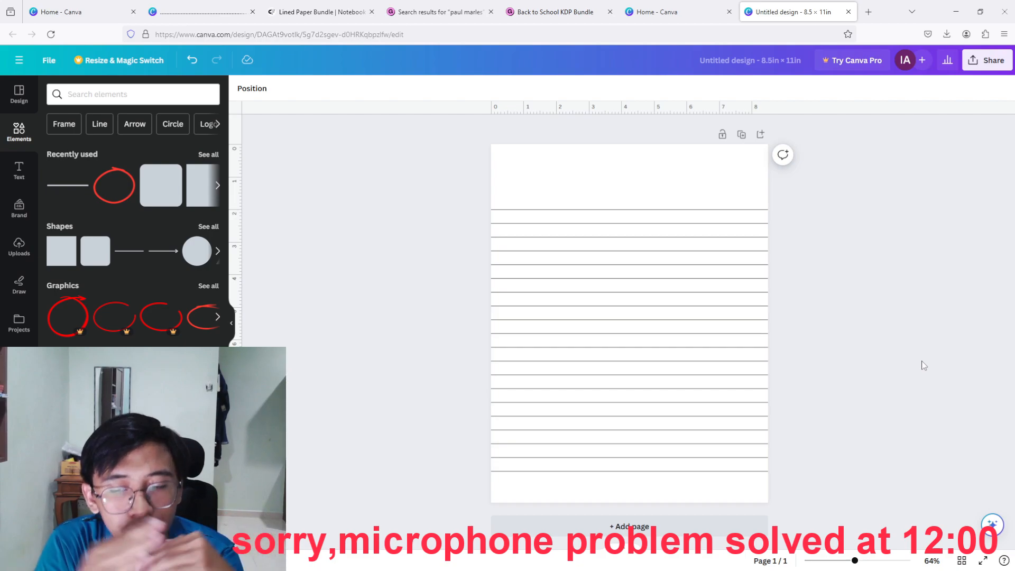
Delete two adjacent lines in the middle of the page and redistribute the remaining ones evenly with Tidy up.
left_click(585, 306)
key("Delete")
left_click(593, 319)
key("Delete")
left_click_drag(676, 453, 675, 489)
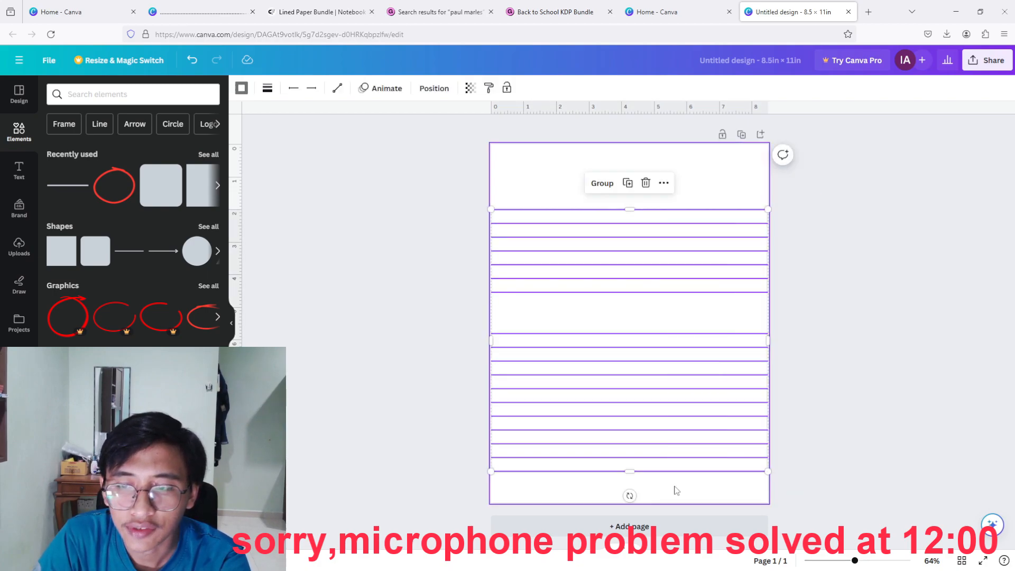
left_click(664, 184)
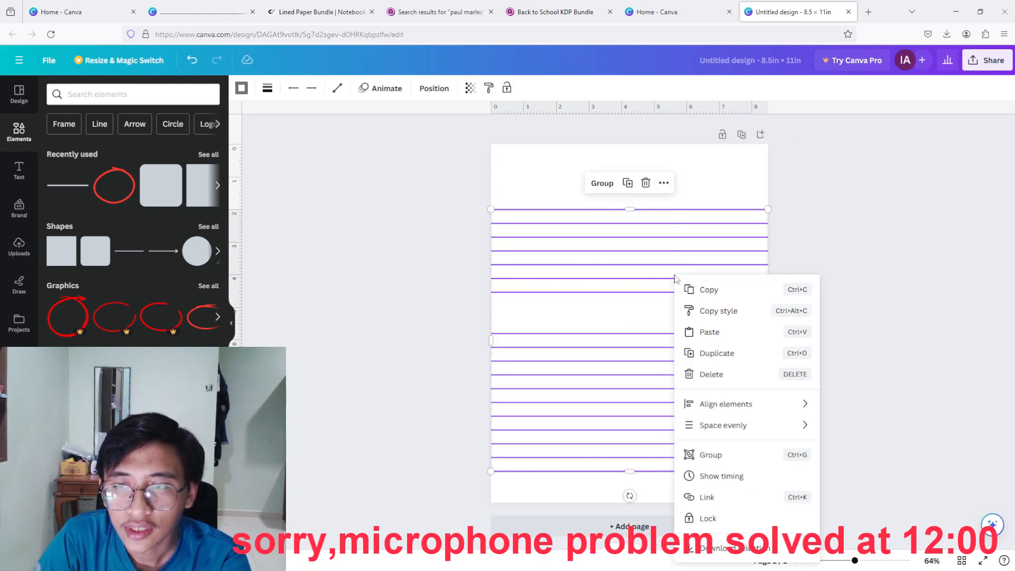
mouse_move(798, 427)
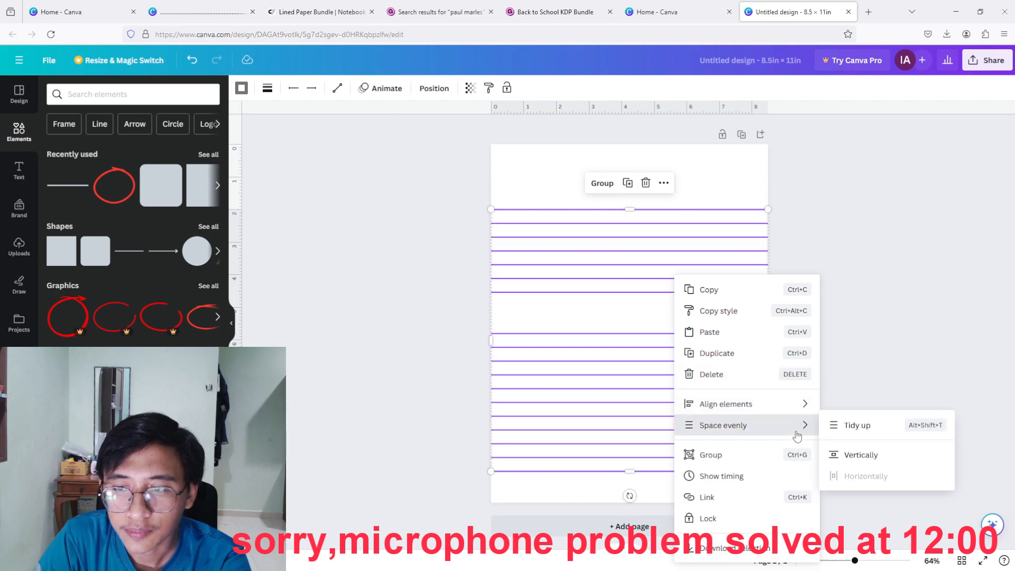
left_click(852, 434)
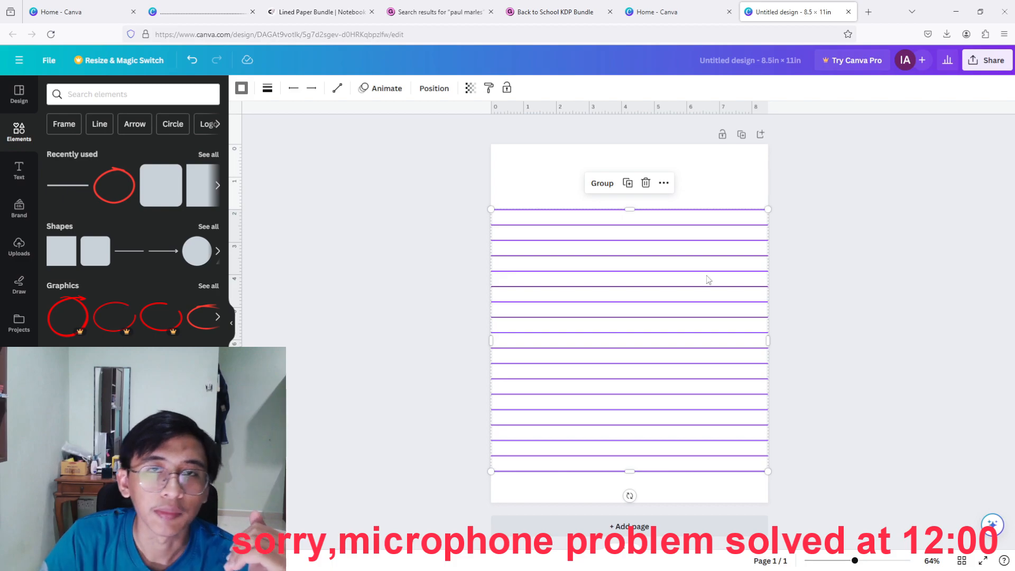
left_click(840, 280)
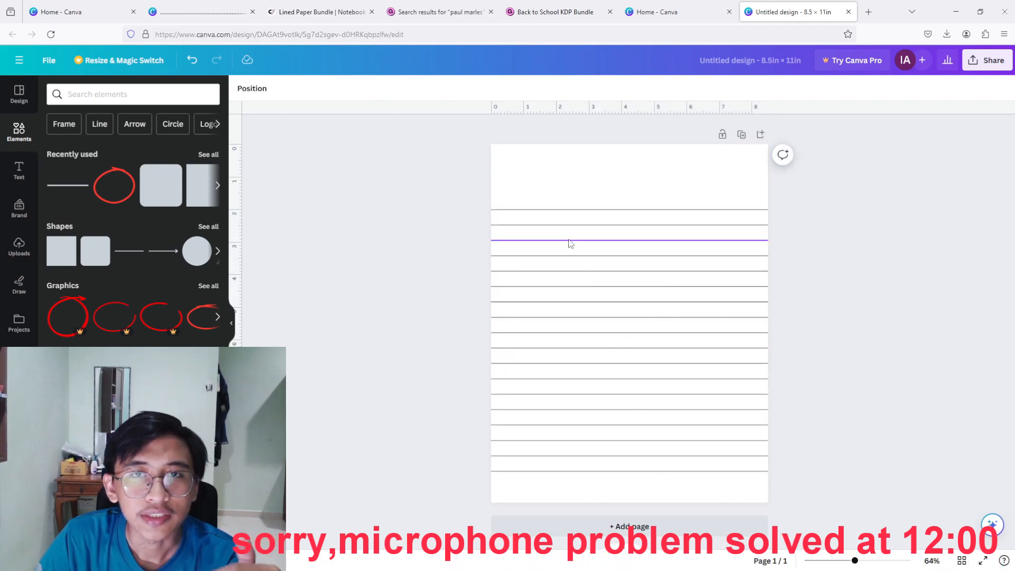
Delete the fourth line from the top and respace all the remaining lines evenly with Tidy up.
left_click(532, 241)
left_click(538, 258)
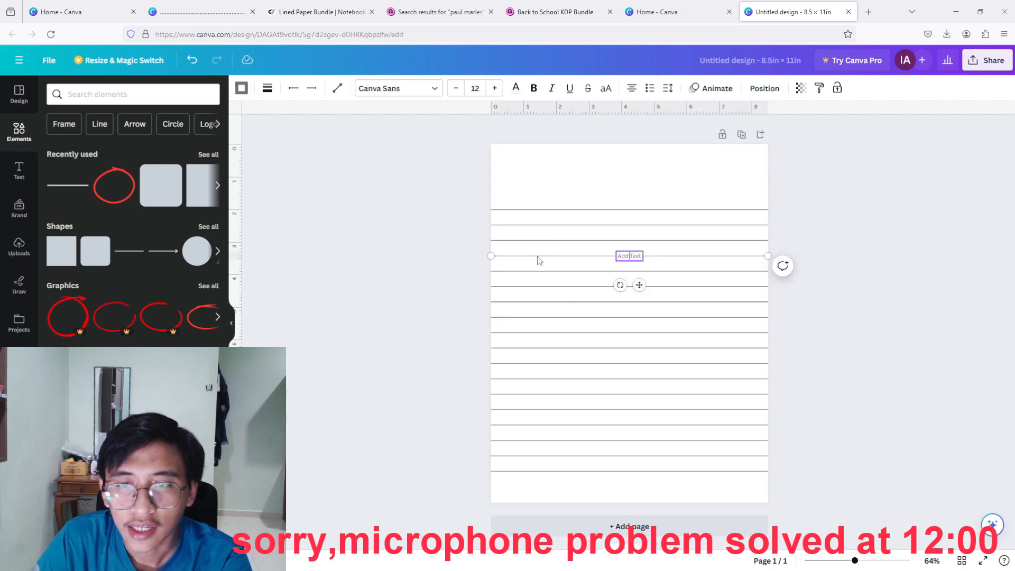
left_click(816, 239)
left_click(736, 257)
key("Delete")
left_click_drag(458, 189, 760, 502)
right_click(675, 336)
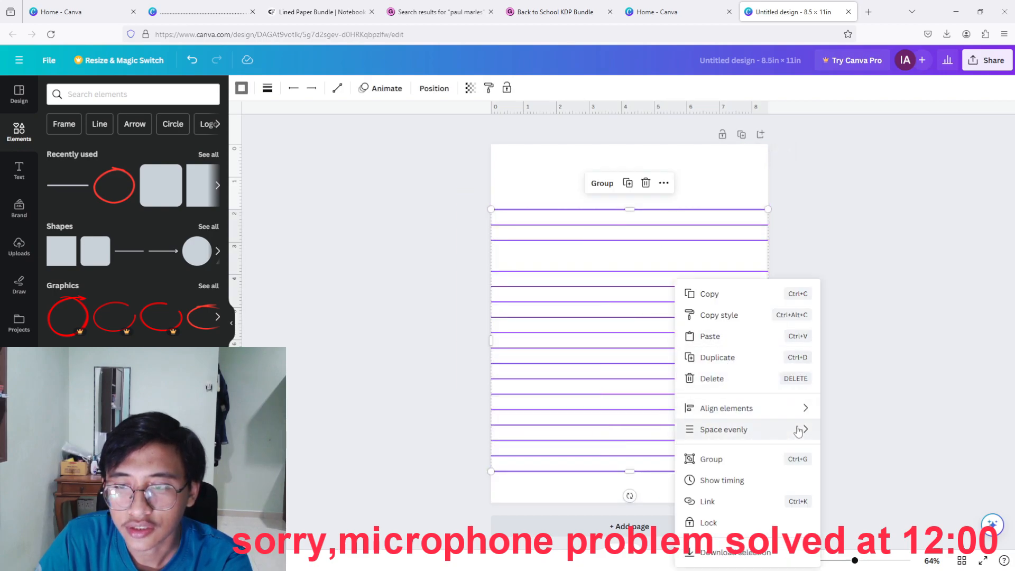
mouse_move(798, 429)
left_click(844, 428)
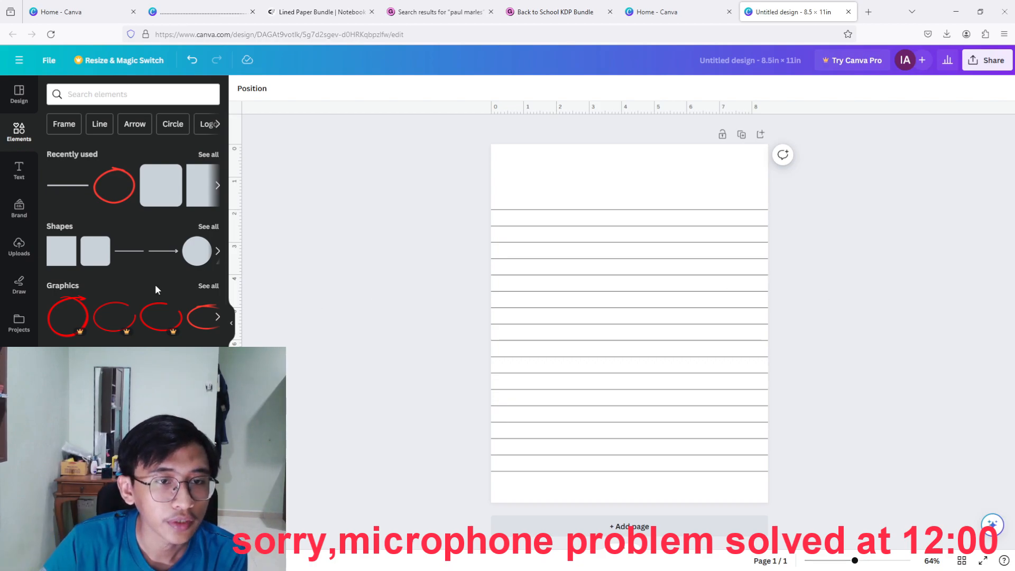
Add a new line, rotate it to vertical and align it near the 1 in mark at the page's top edge with a temporary vertical guide.
left_click(126, 254)
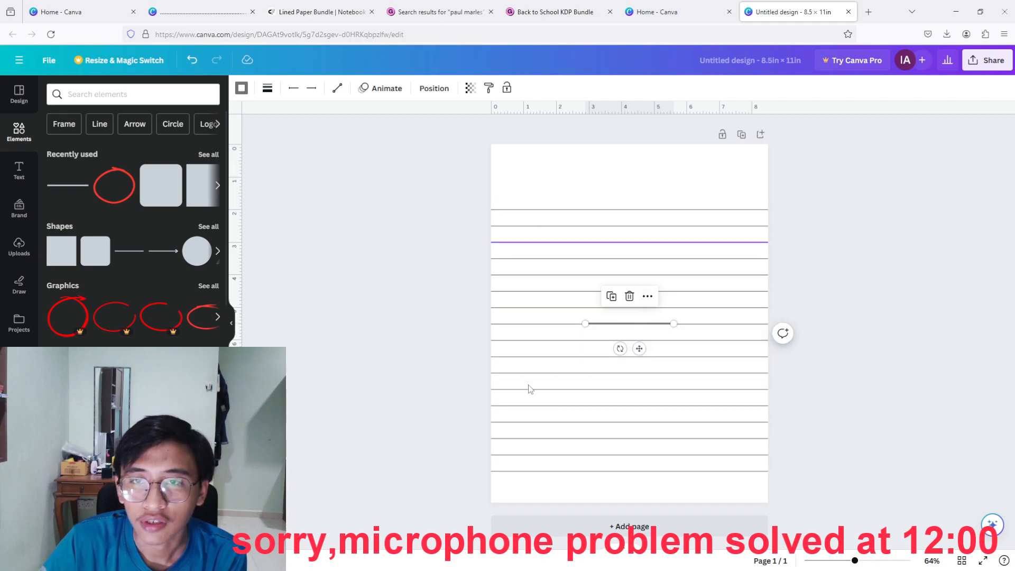
left_click_drag(620, 348, 561, 179)
left_click_drag(241, 130, 526, 171)
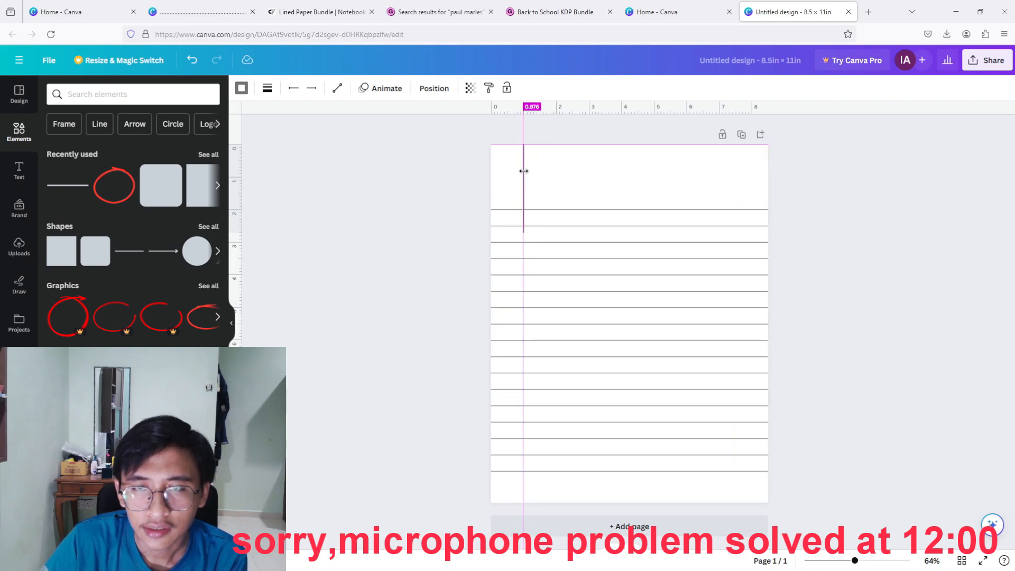
left_click_drag(526, 274, 187, 276)
Extend the vertical line to the page's bottom edge and straighten it against a temporary vertical guide at about 1 in.
left_click_drag(524, 232, 543, 502)
left_click_drag(237, 125, 523, 142)
left_click(542, 494)
left_click_drag(543, 502, 524, 503)
left_click(498, 164)
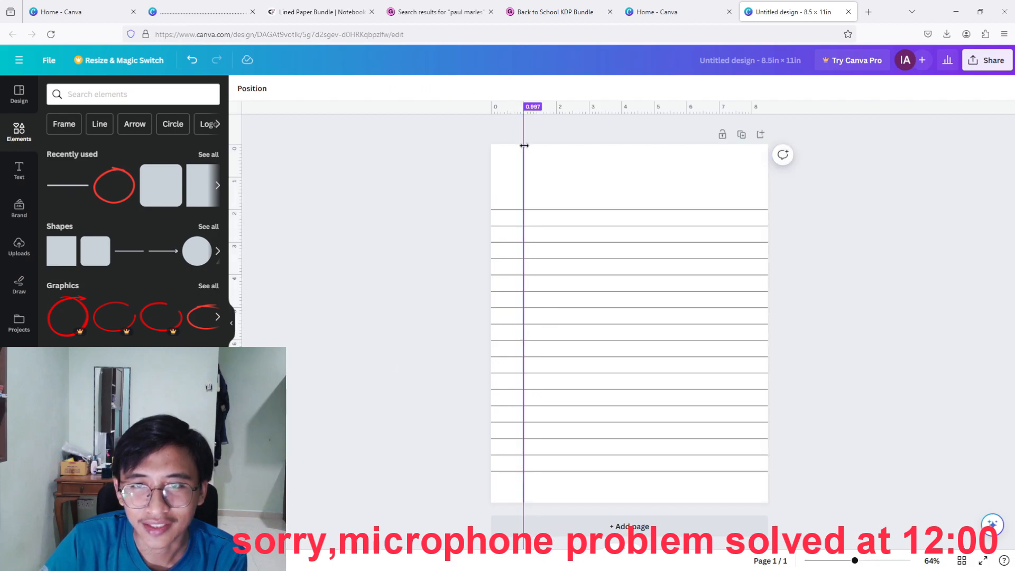
left_click_drag(523, 136, 52, 139)
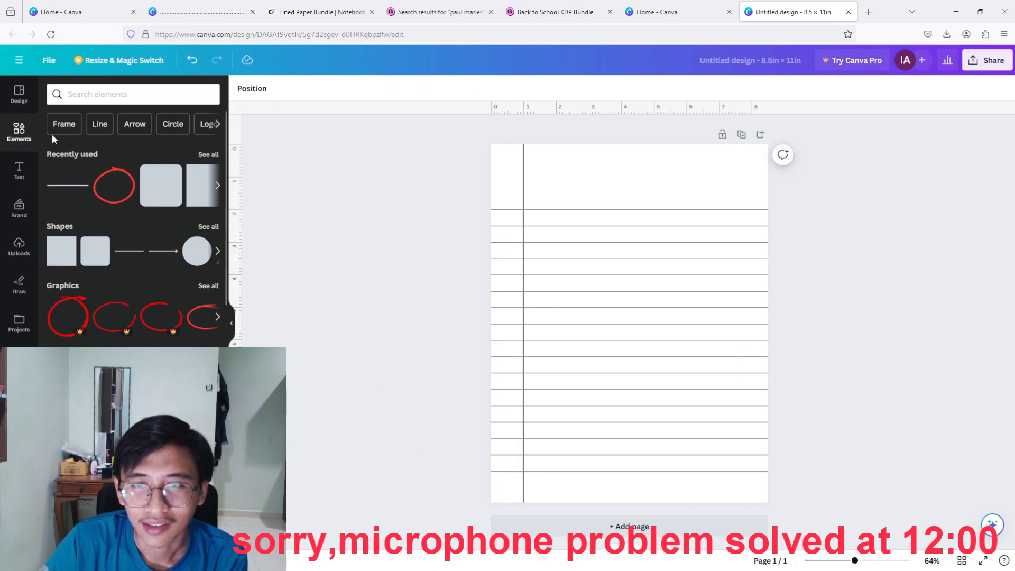
Set the vertical margin line's weight to 2 and its color to the medium gray default.
left_click(525, 174)
left_click(267, 88)
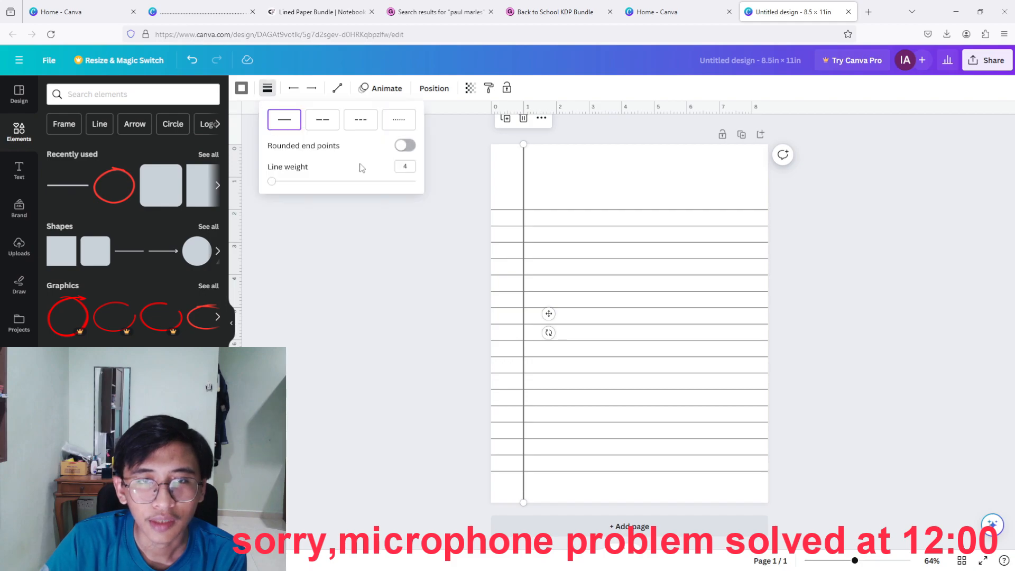
left_click(350, 161)
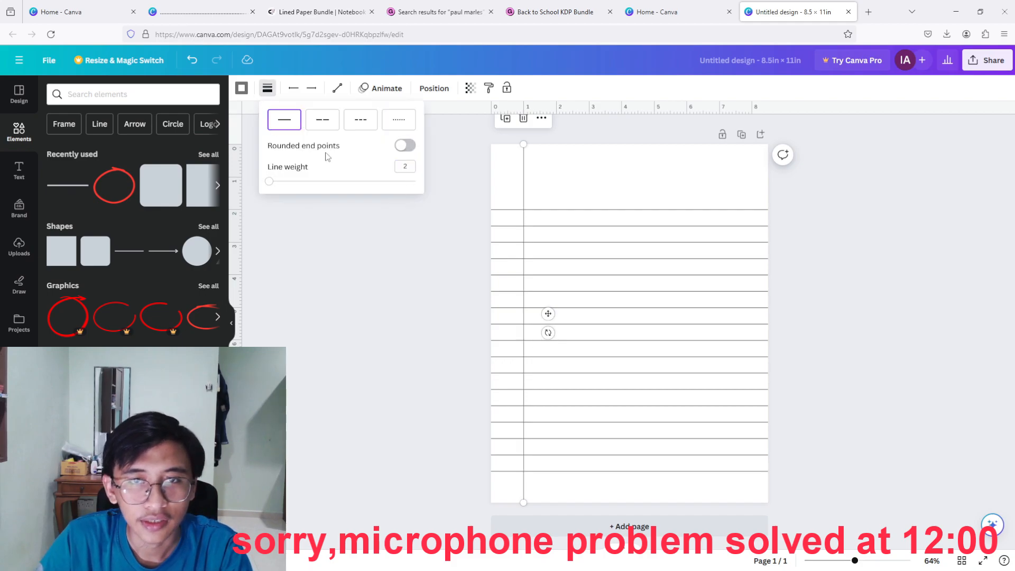
left_click(242, 89)
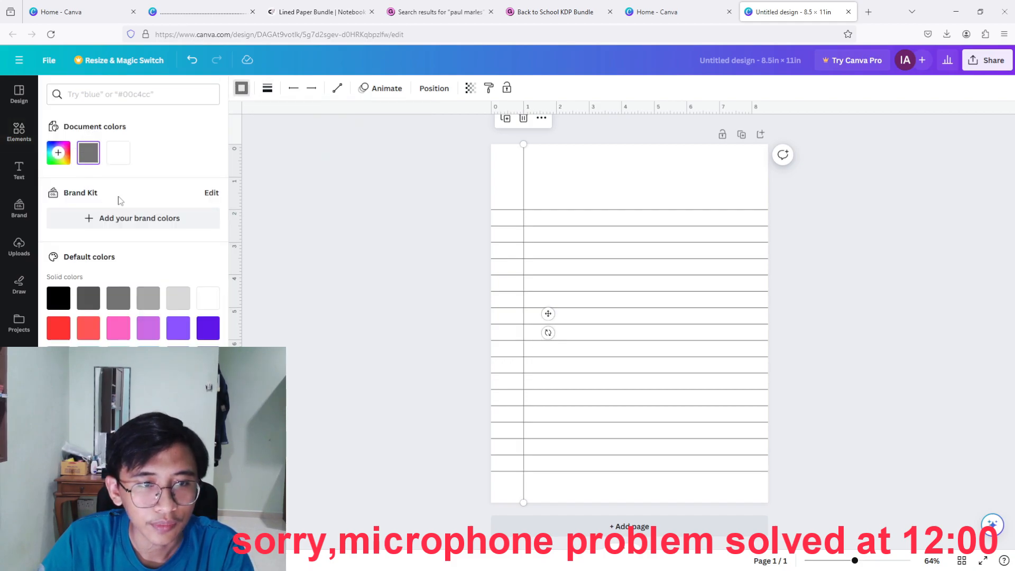
left_click(118, 302)
left_click(340, 263)
left_click(965, 236)
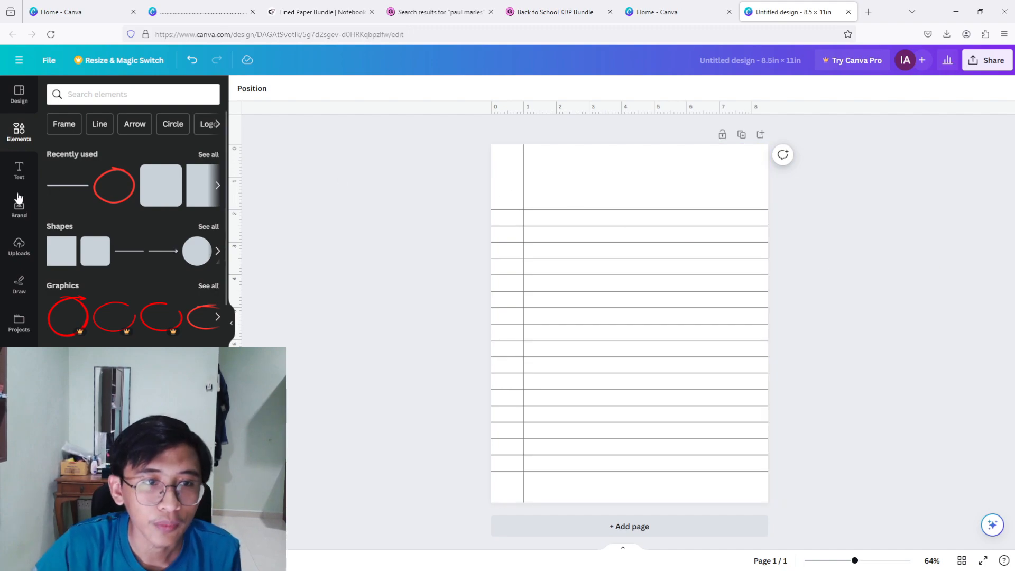
Add a short horizontal line about 2.7 in long in the upper-right header area, above the ruled lines.
left_click(67, 185)
left_click_drag(639, 348, 725, 214)
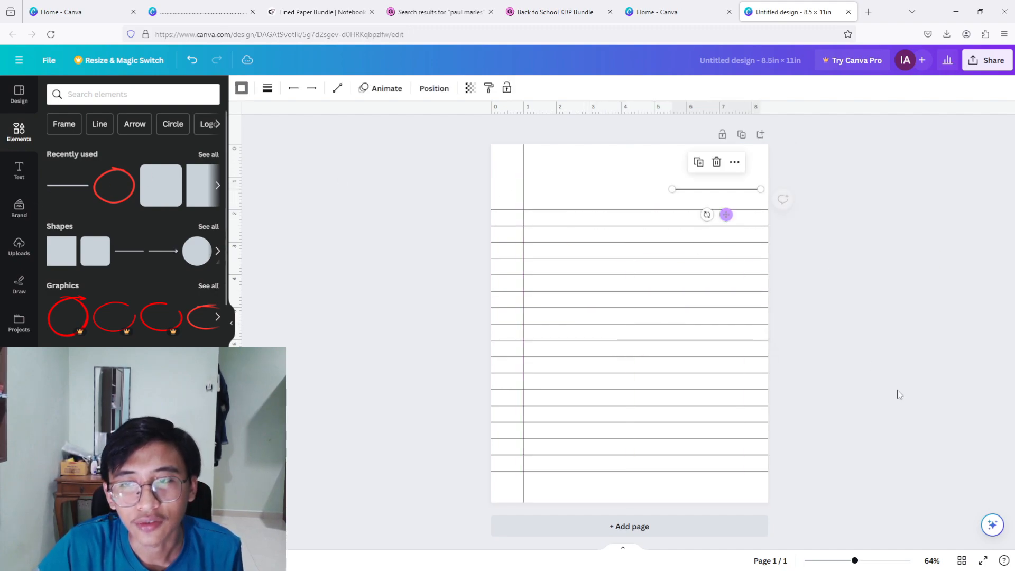
left_click(839, 277)
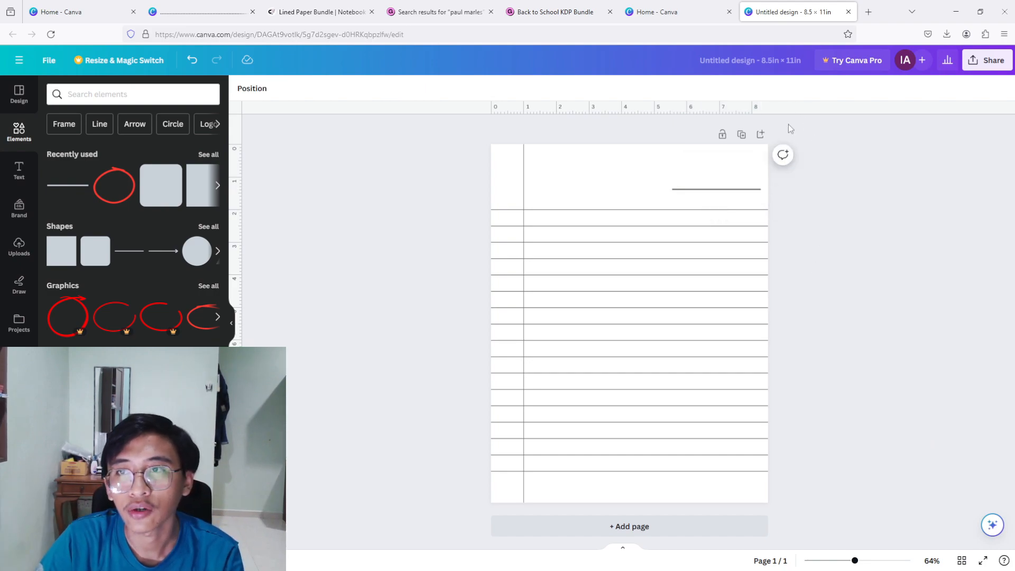
Add a second blank page with horizontal guides about 1 in below its top edge and 1 in above its bottom edge.
left_click(760, 136)
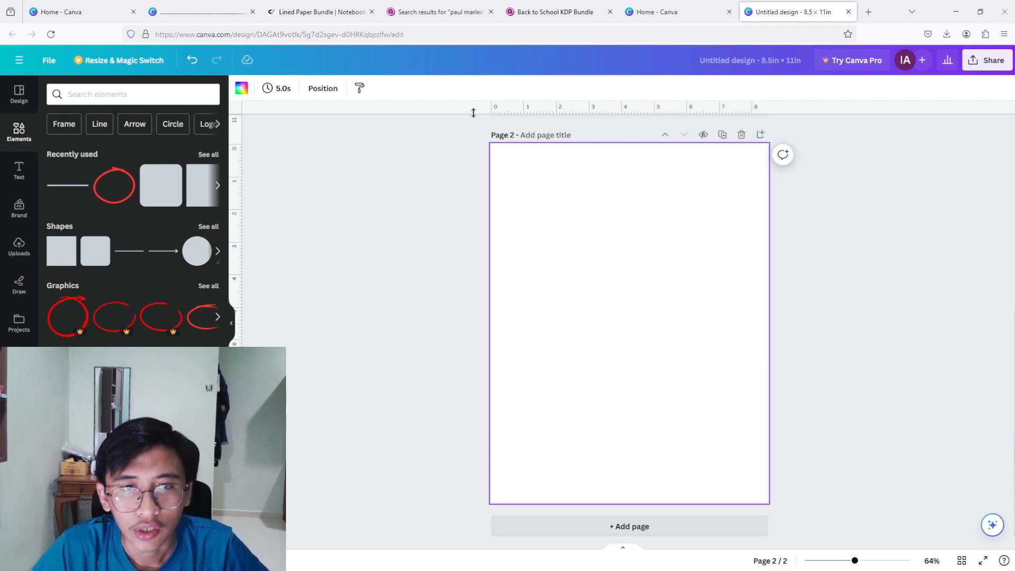
left_click_drag(474, 115, 483, 177)
left_click_drag(431, 116, 518, 471)
left_click(1001, 299)
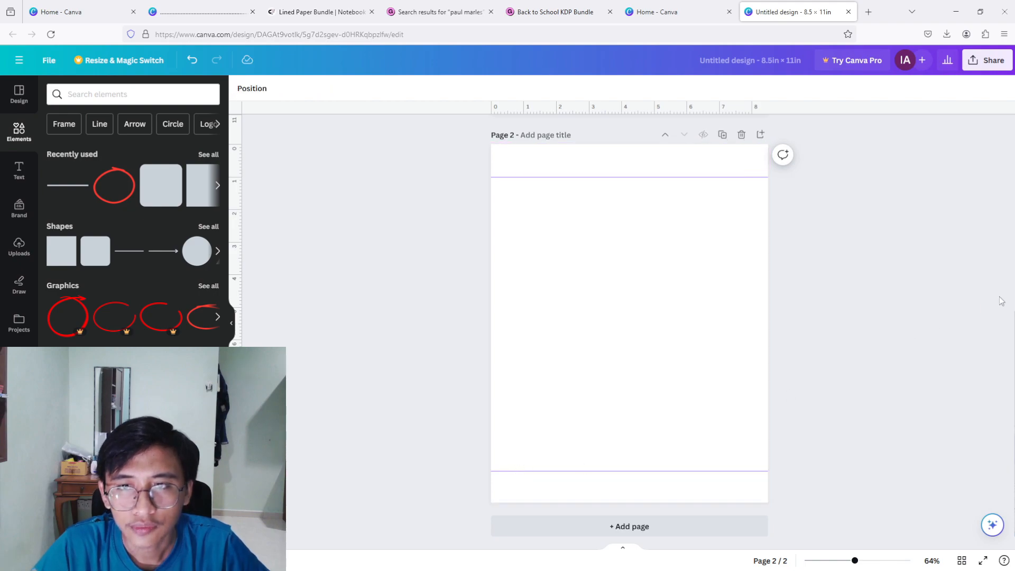
Add a line along page 2's upper guide and stretch it across the full page width.
left_click_drag(48, 196, 470, 177)
left_click_drag(613, 177, 766, 177)
left_click(661, 297)
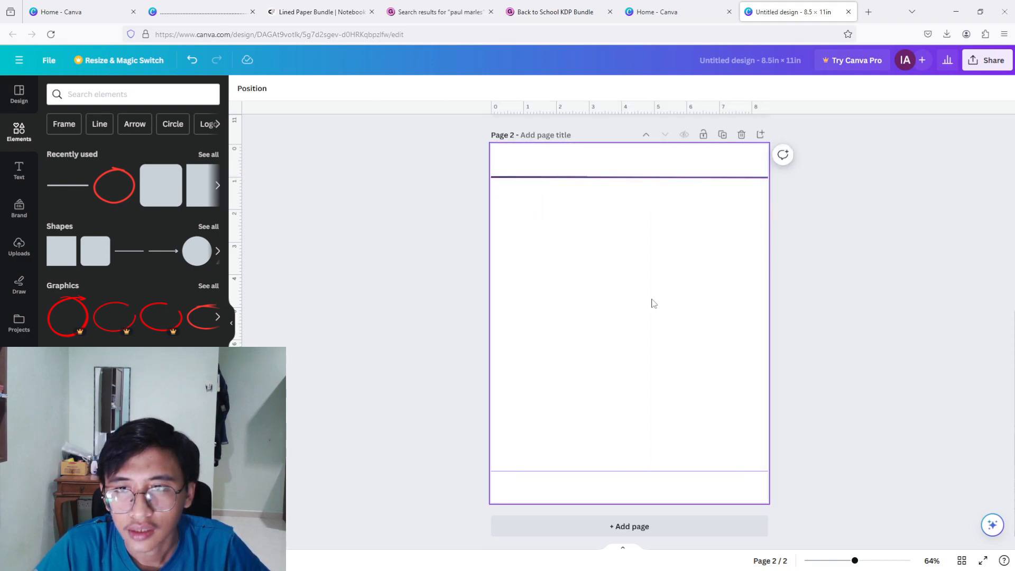
Set the line weight of page 2's upper line to 2.
left_click(520, 178)
left_click_drag(475, 177, 483, 92)
left_click(566, 288)
left_click(569, 178)
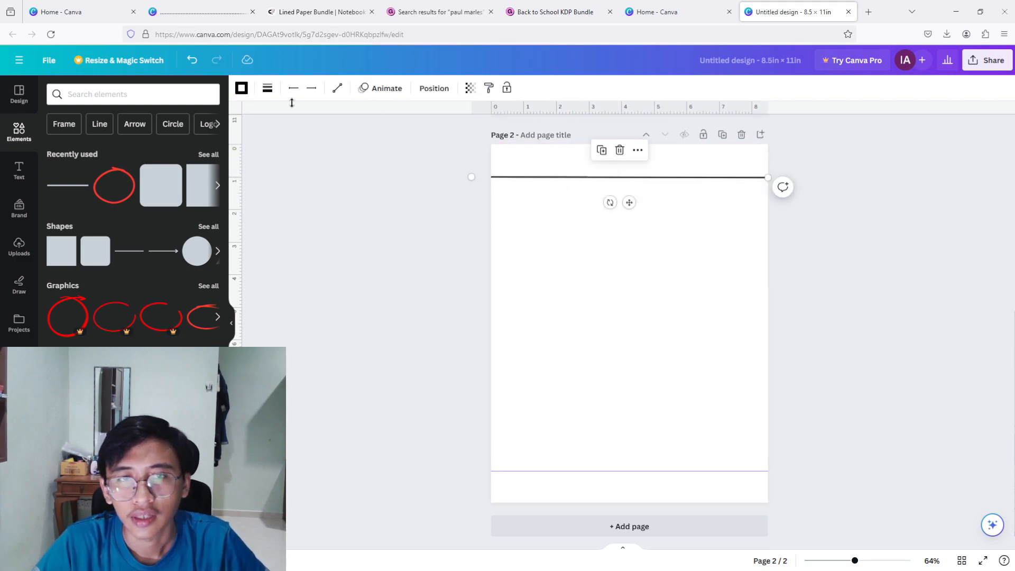
left_click(268, 89)
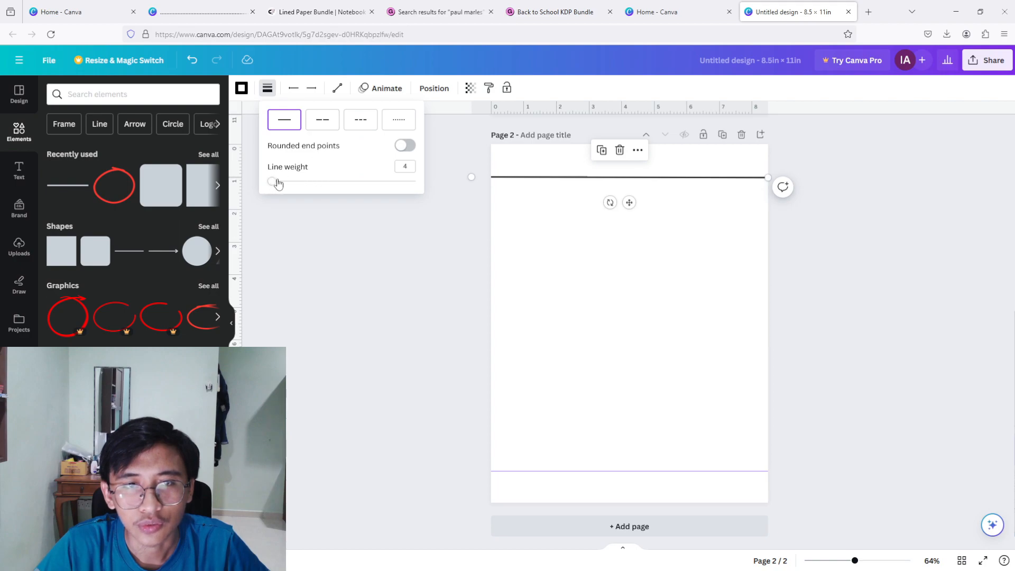
left_click(411, 164)
type("2")
left_click(360, 167)
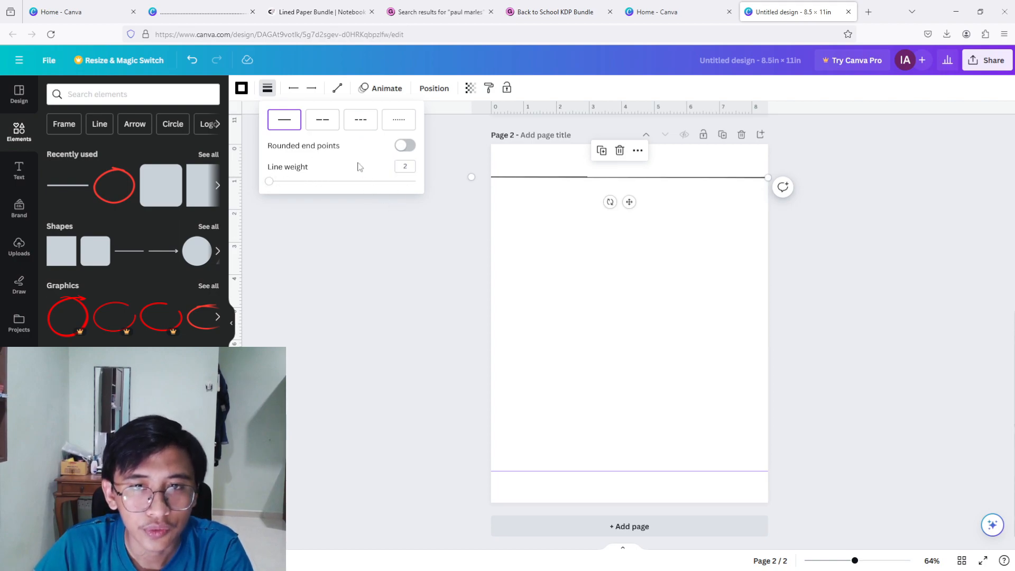
left_click(311, 256)
left_click(705, 247)
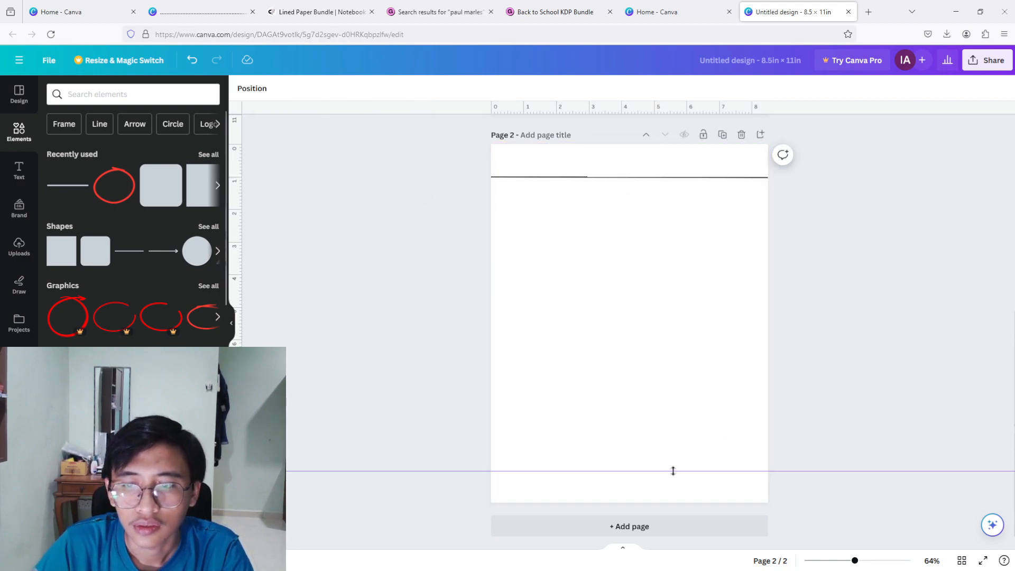
Duplicate page 2's upper line and place the copy along the lower horizontal guide.
left_click(676, 179)
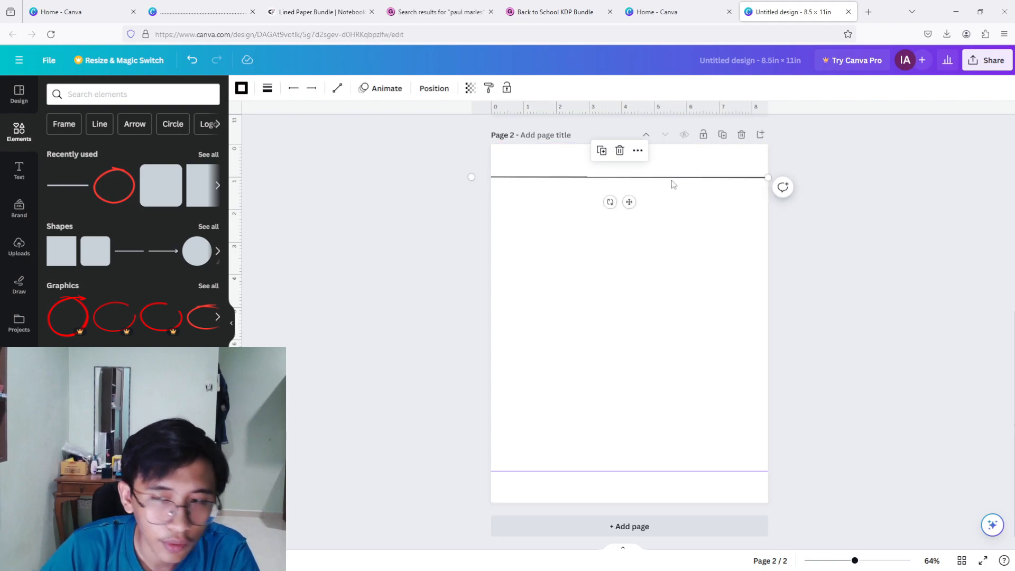
key("ctrl+d")
left_click_drag(634, 206, 637, 493)
left_click(819, 271)
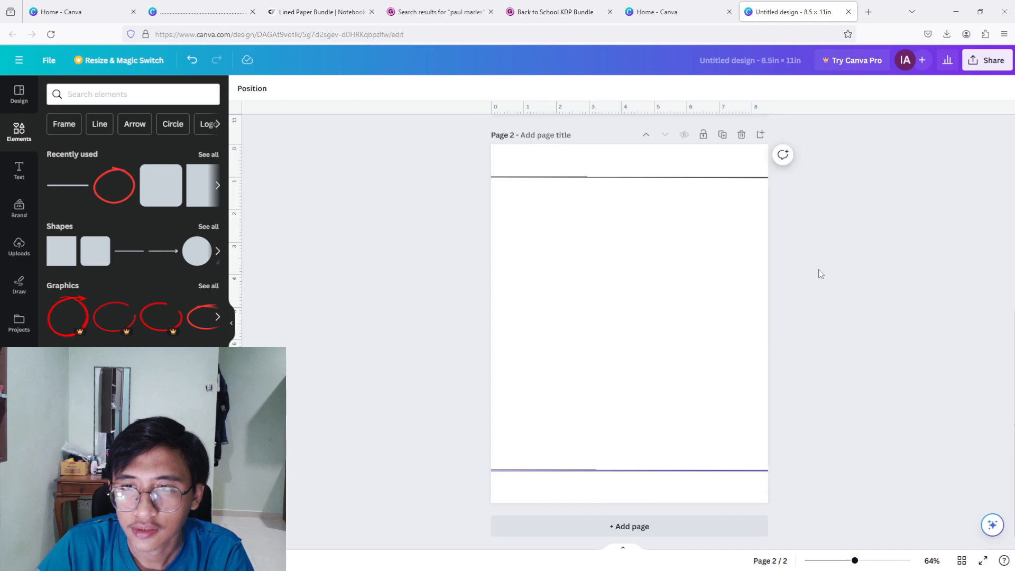
Add a vertical guide about 0.5 in from page 2's left edge and bring the upper line's left end onto it.
left_click(670, 178)
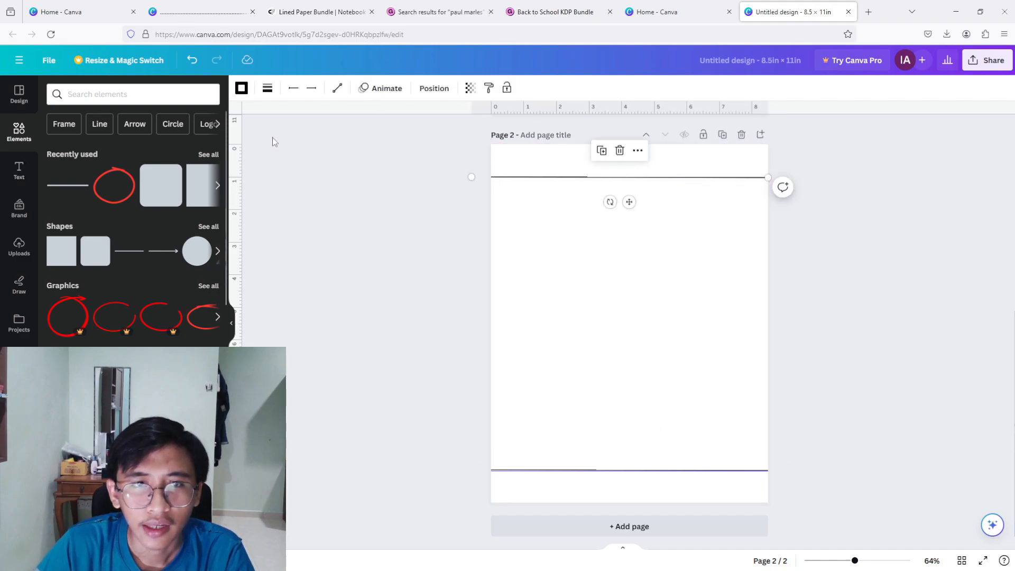
left_click_drag(241, 131, 507, 135)
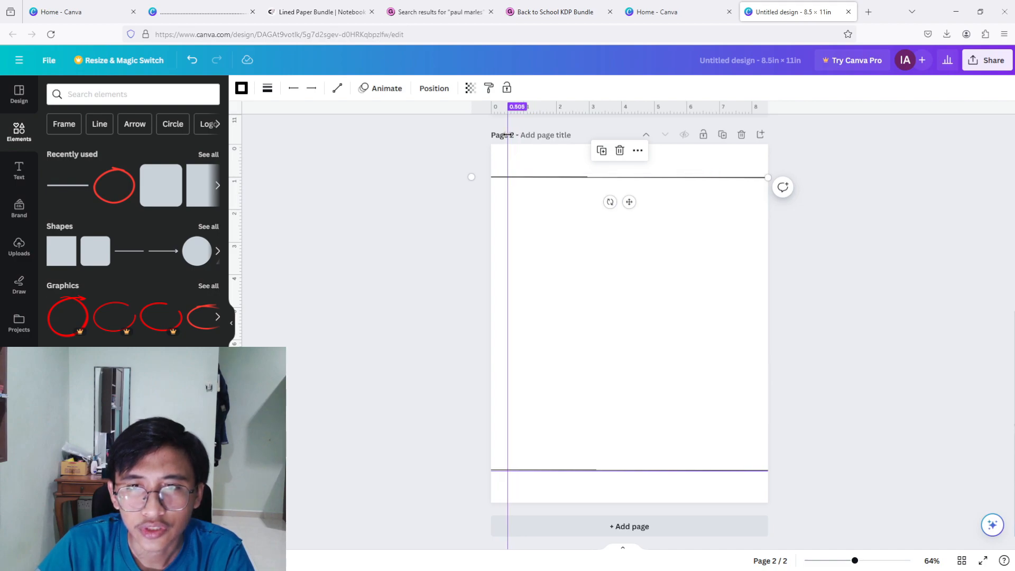
left_click_drag(507, 134, 507, 135)
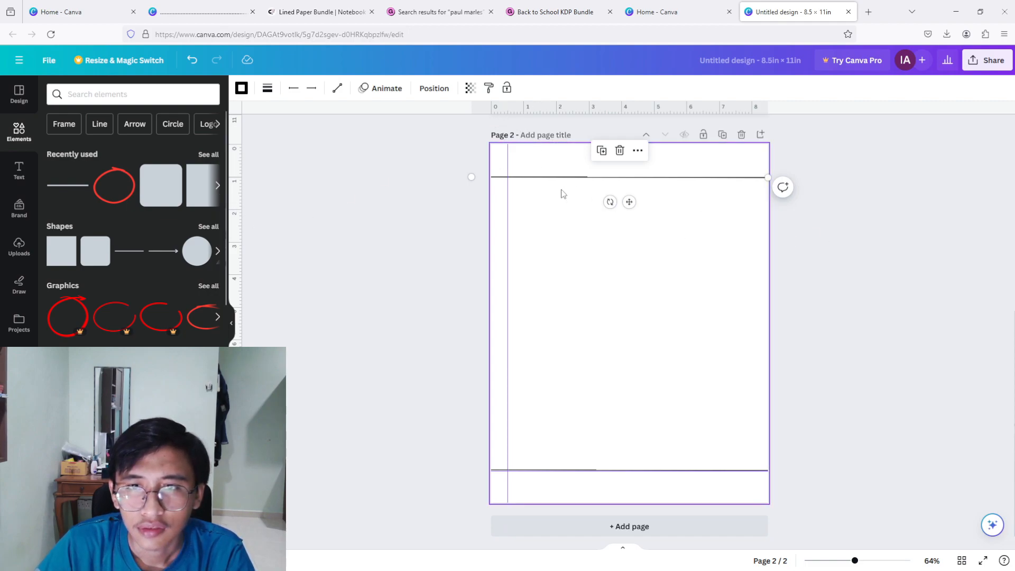
left_click_drag(470, 176, 507, 171)
left_click_drag(377, 114, 400, 179)
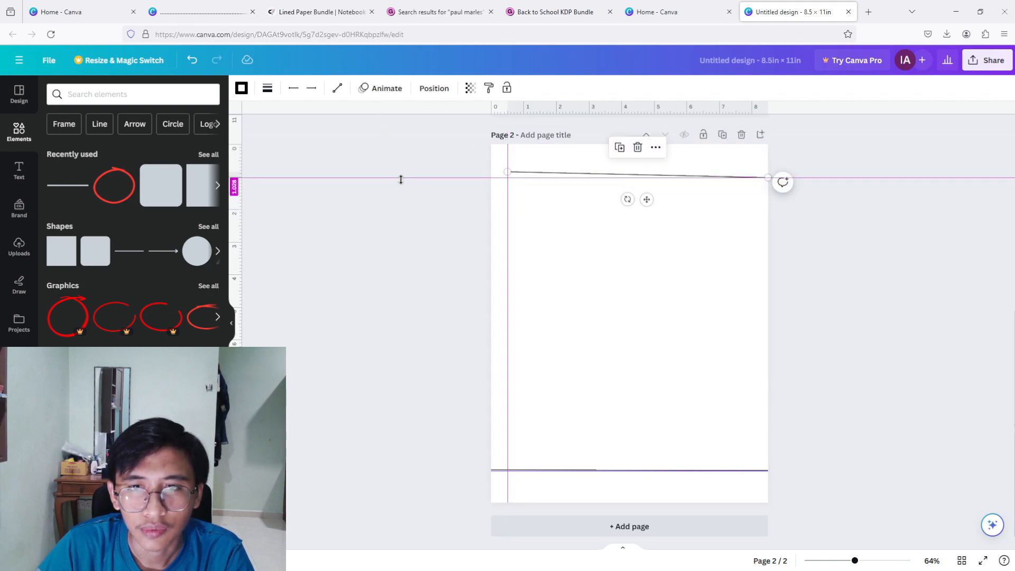
left_click_drag(505, 171, 508, 177)
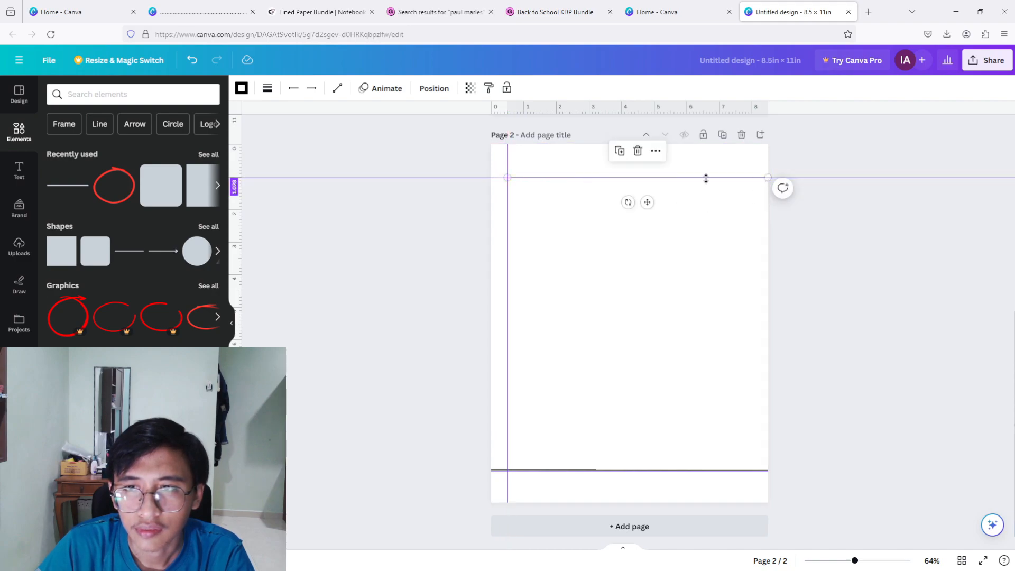
Add a second vertical guide about 1 in inside page 2's right edge.
left_click_drag(289, 141, 735, 157)
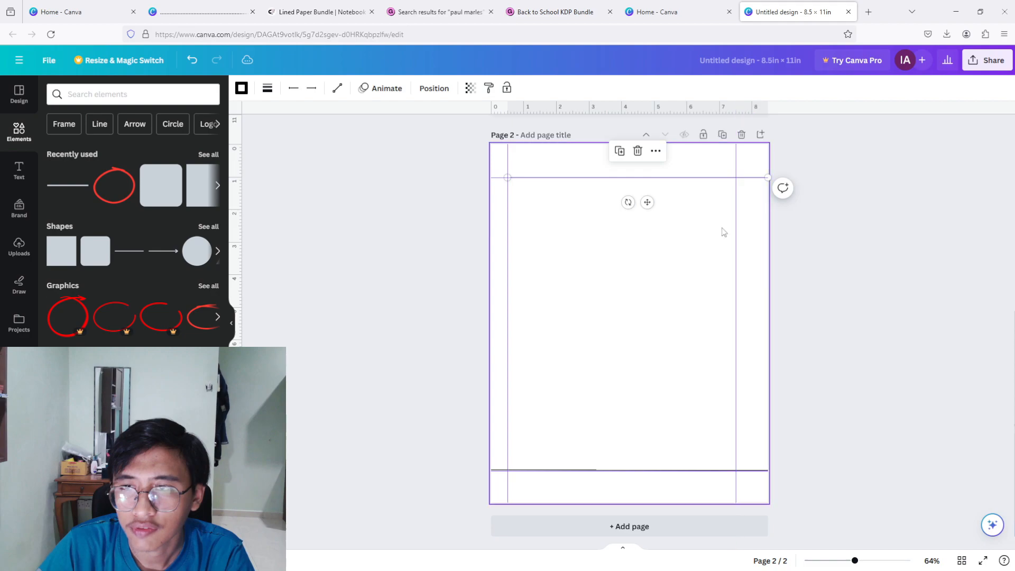
left_click_drag(241, 135, 387, 178)
left_click(413, 204)
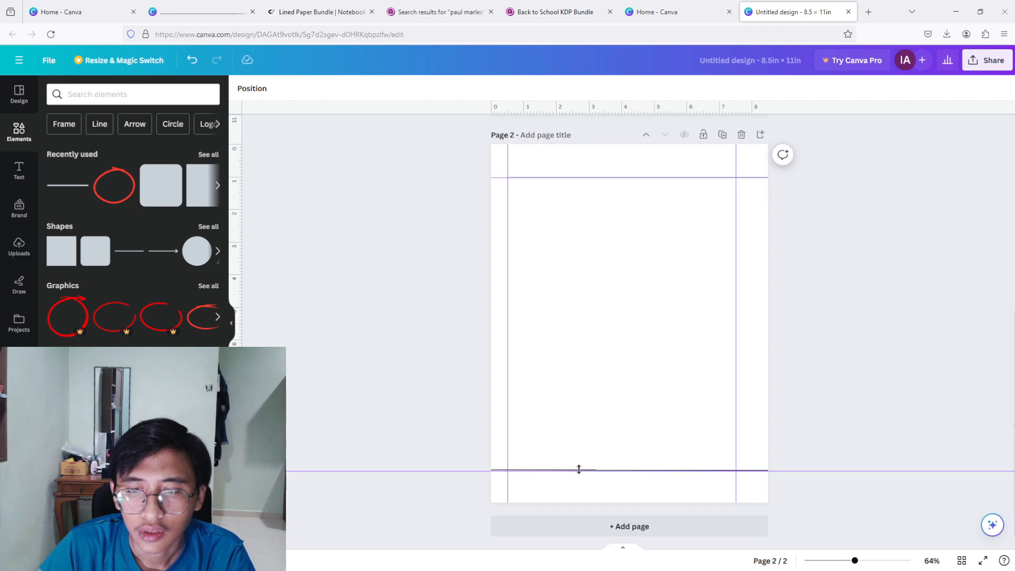
Add another line along the upper horizontal guide, with its ends on the two vertical guides.
left_click(69, 185)
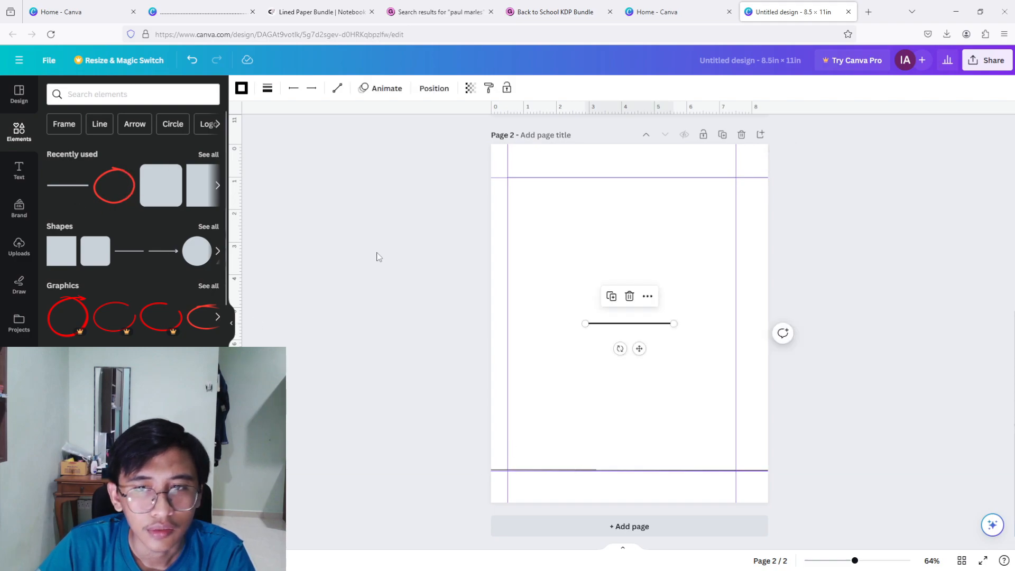
left_click_drag(639, 349, 789, 178)
left_click(801, 231)
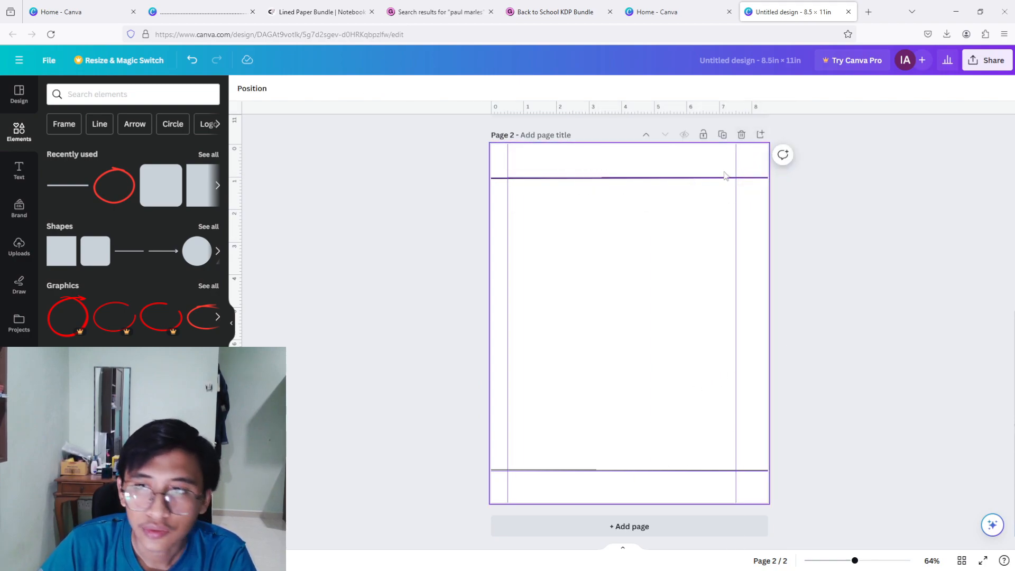
left_click(734, 178)
left_click_drag(786, 176, 735, 178)
left_click_drag(485, 178, 508, 178)
left_click(466, 248)
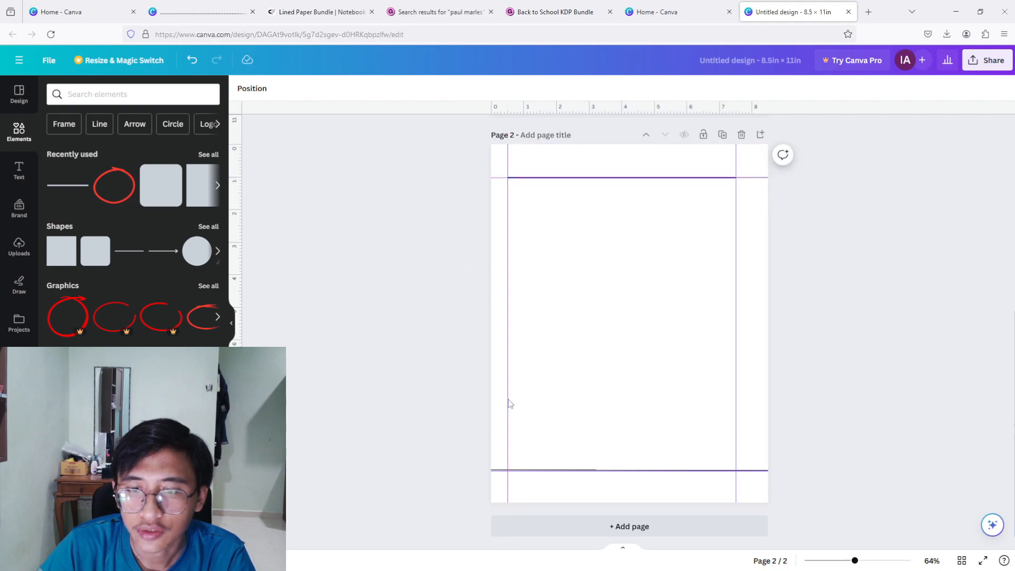
Shorten the line on the lower horizontal guide so that it spans between the two vertical guides.
left_click(532, 469)
left_click_drag(479, 470, 507, 470)
left_click_drag(773, 472, 735, 470)
left_click(851, 387)
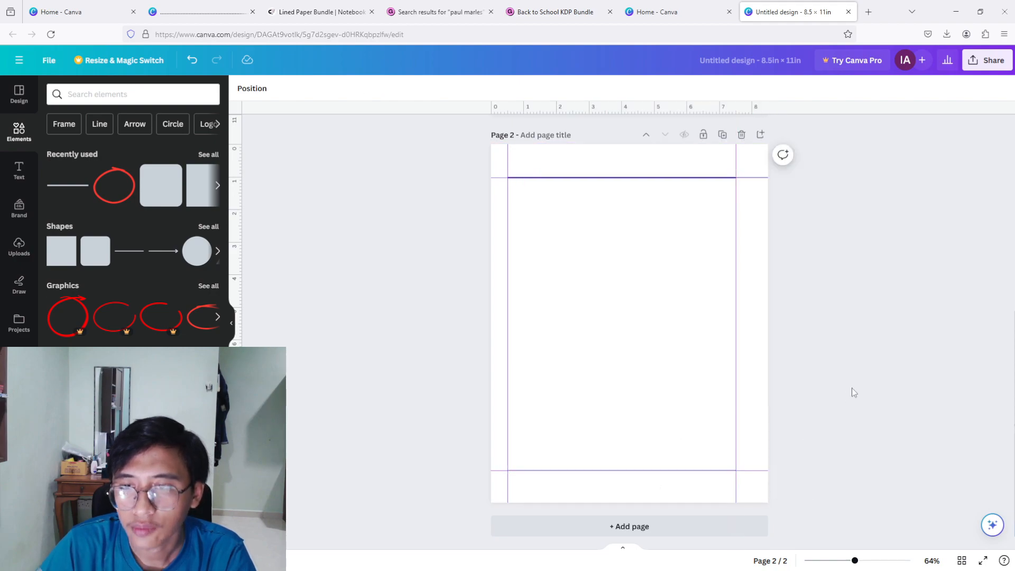
Duplicate the upper guide's new line 16 times to create a stack of ruled lines.
left_click(584, 185)
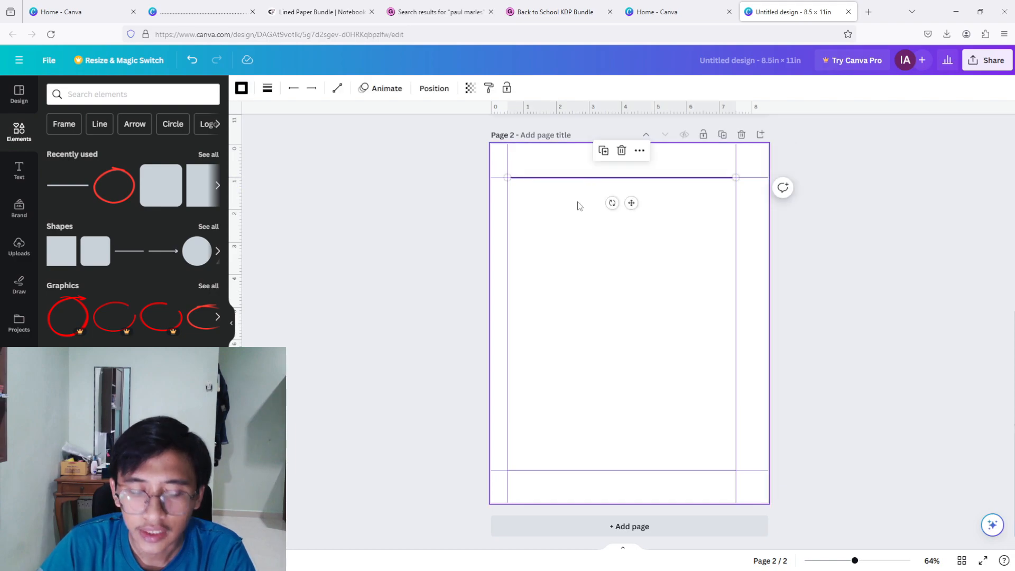
key("ctrl+d")
key("ctrl+d")
key("ctrl+d")
key("ctrl+d")
key("ctrl+d")
key("ctrl+d")
key("ctrl+d")
key("ctrl+d")
key("ctrl+d")
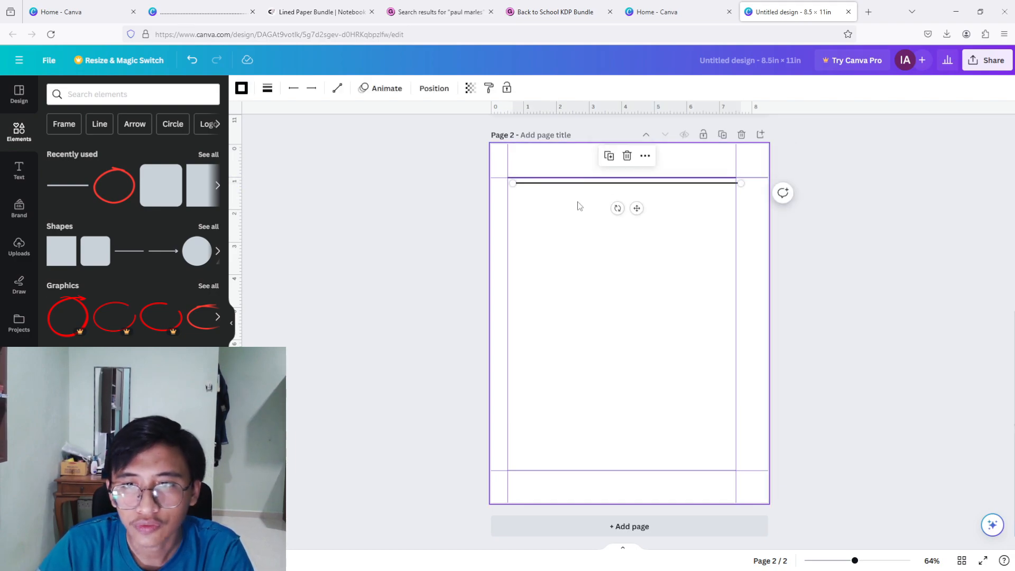
key("ctrl+d")
key("ctrl+d")
key("ctrl+d")
key("ctrl+d")
key("ctrl+d")
key("ctrl+d")
key("ctrl+d")
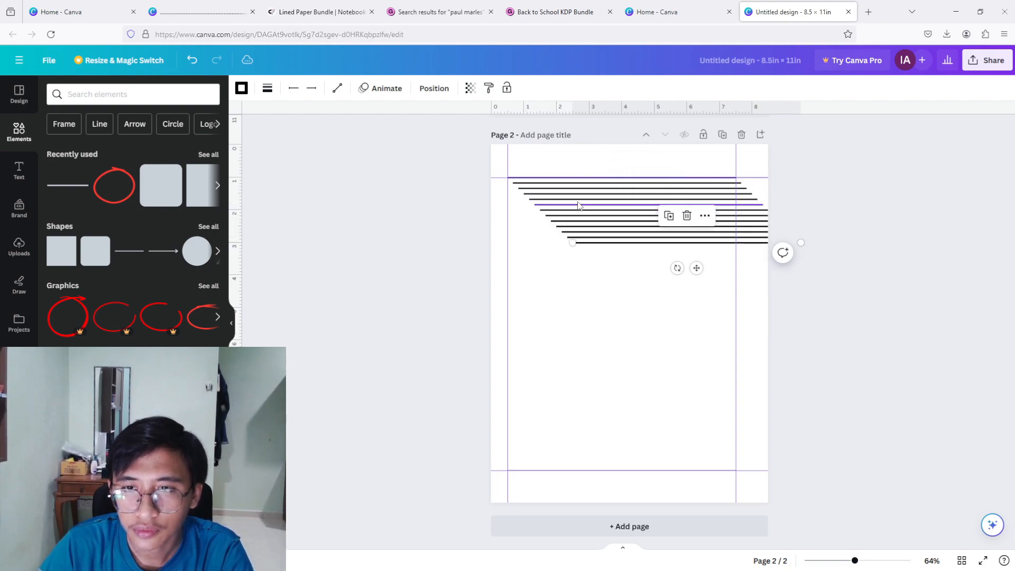
Set all the duplicated lines to weight 2 and the gray document color.
left_click_drag(444, 158, 627, 319)
left_click(267, 88)
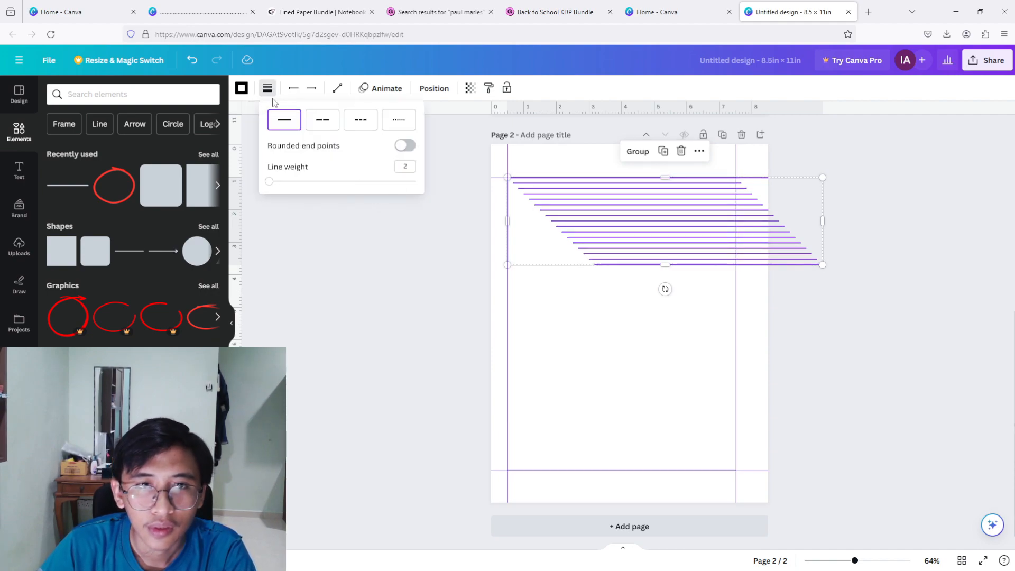
left_click(241, 88)
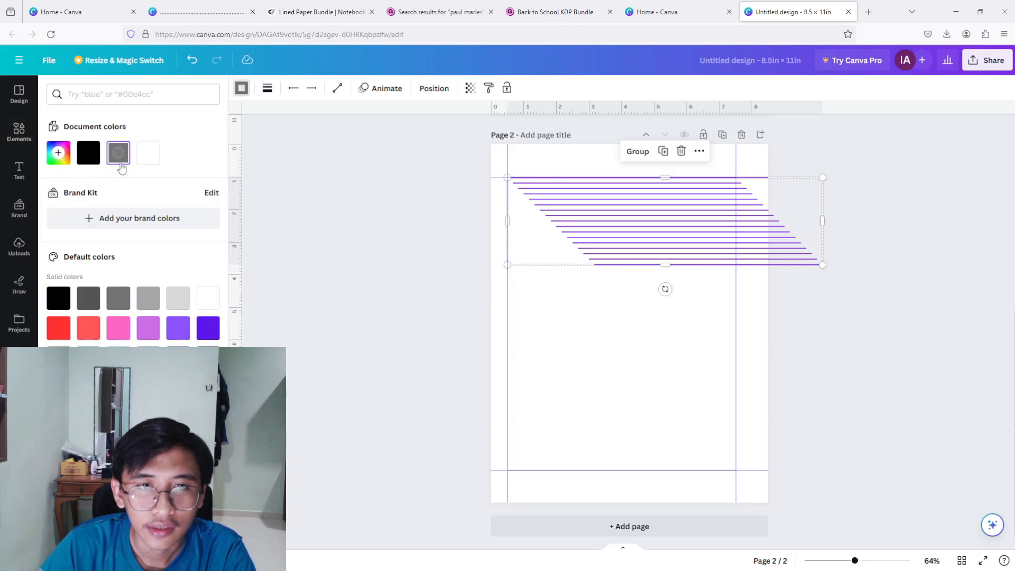
key("Escape")
key("Escape")
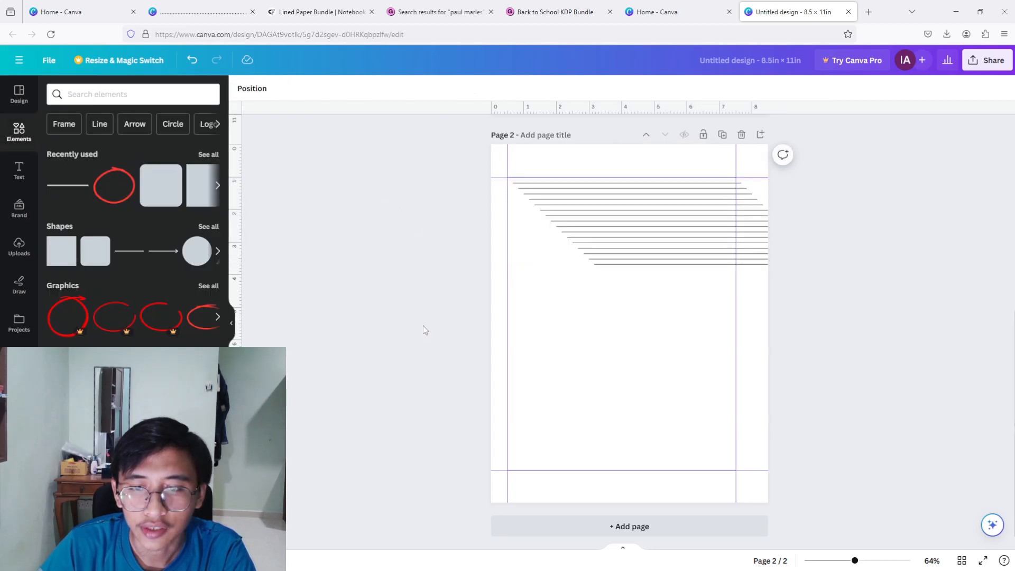
Align the ruled lines with one another and space them evenly between the upper and lower horizontal guides.
left_click_drag(531, 278, 700, 491)
right_click(708, 308)
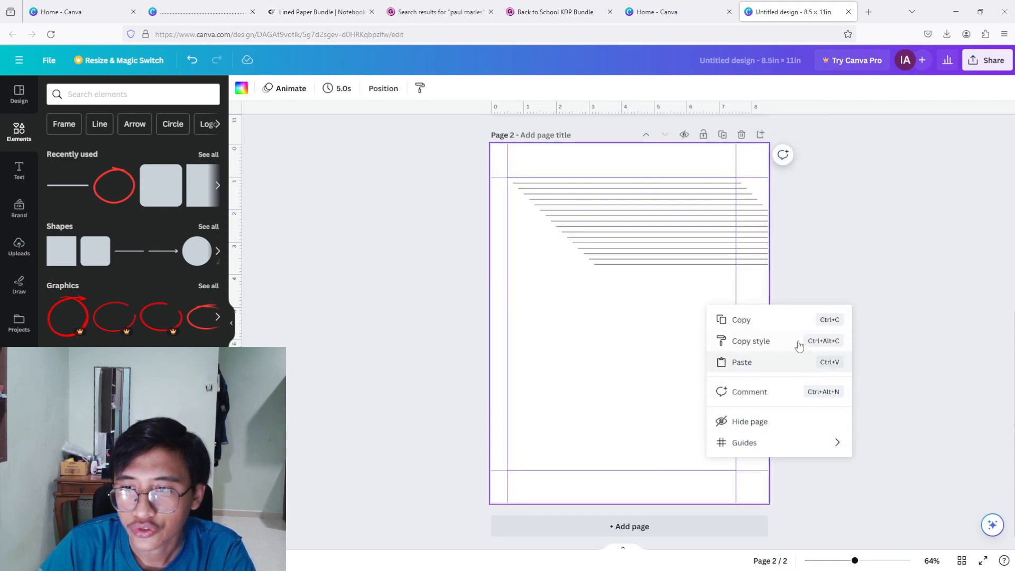
left_click(414, 158)
left_click_drag(463, 166, 700, 534)
right_click(654, 243)
mouse_move(784, 394)
left_click(829, 392)
left_click(862, 338)
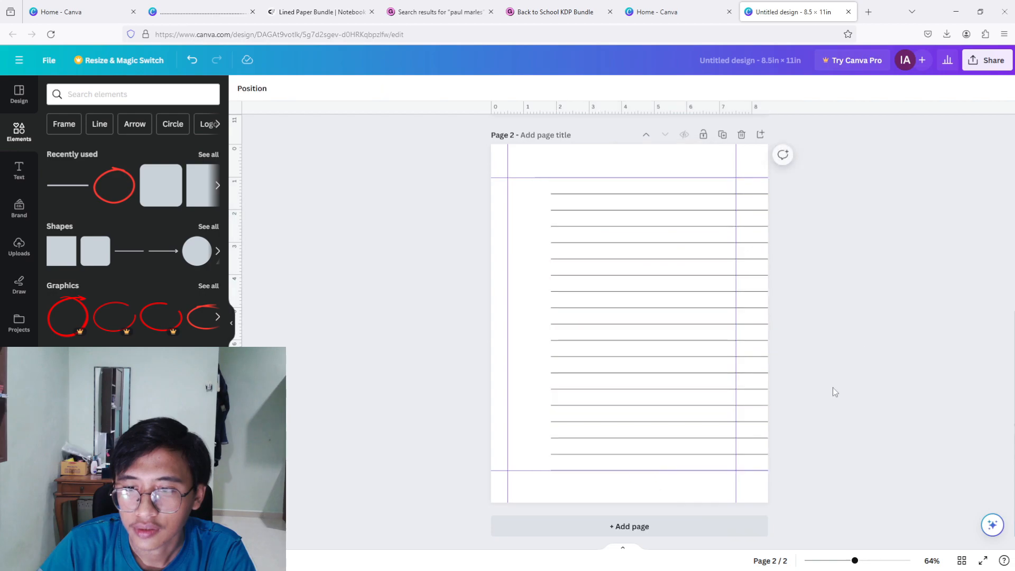
Add a few more duplicates of a ruled line near the top of page 2's line stack.
left_click(650, 335)
left_click(443, 166)
left_click_drag(442, 165, 703, 484)
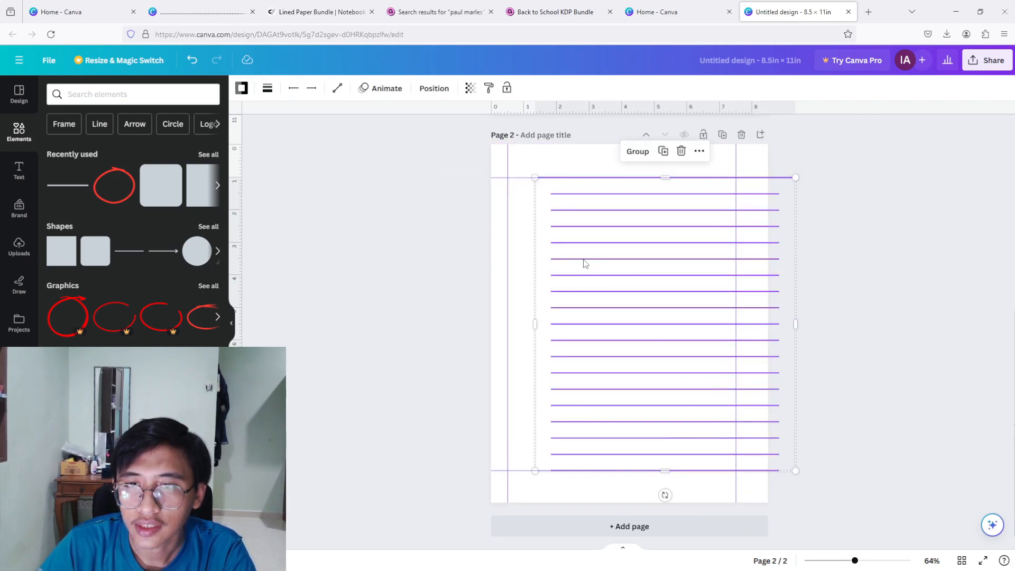
left_click(452, 214)
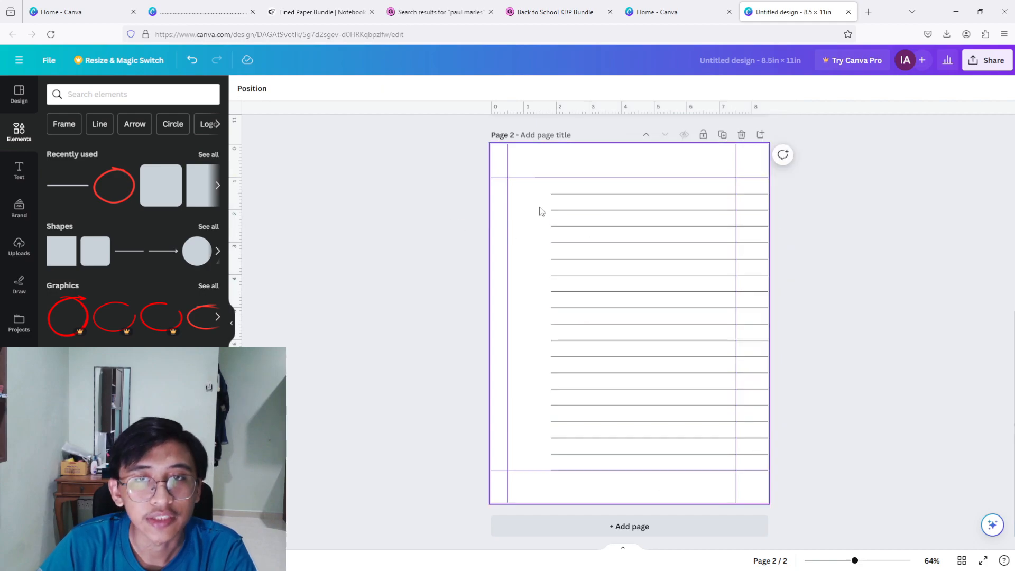
left_click(554, 194)
left_click_drag(554, 194, 556, 198)
Space all the ruled lines evenly between the horizontal guides and move the set to fit between the vertical guides.
left_click_drag(444, 168, 785, 493)
right_click(601, 270)
mouse_move(714, 402)
left_click(787, 408)
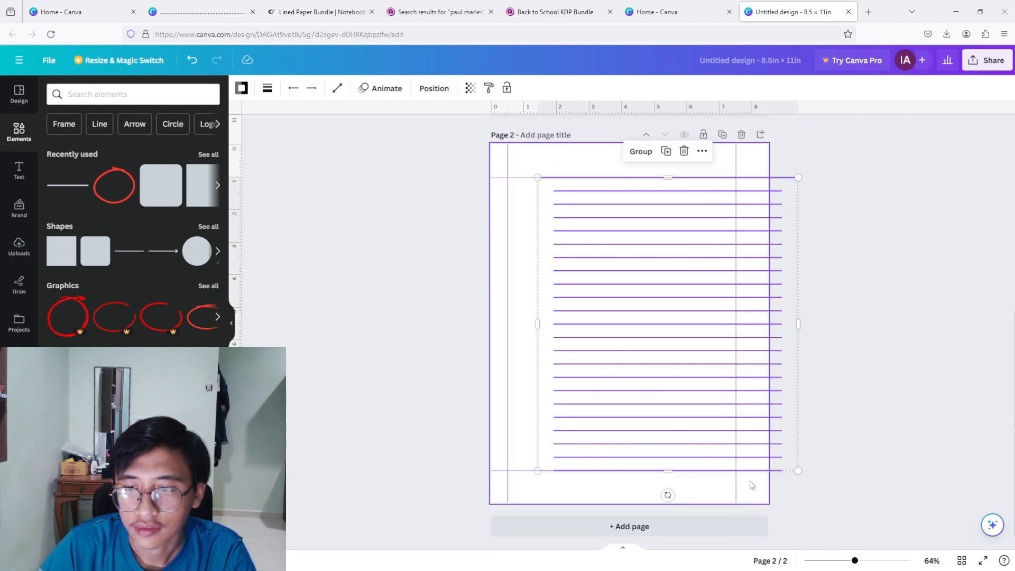
left_click_drag(671, 438, 625, 435)
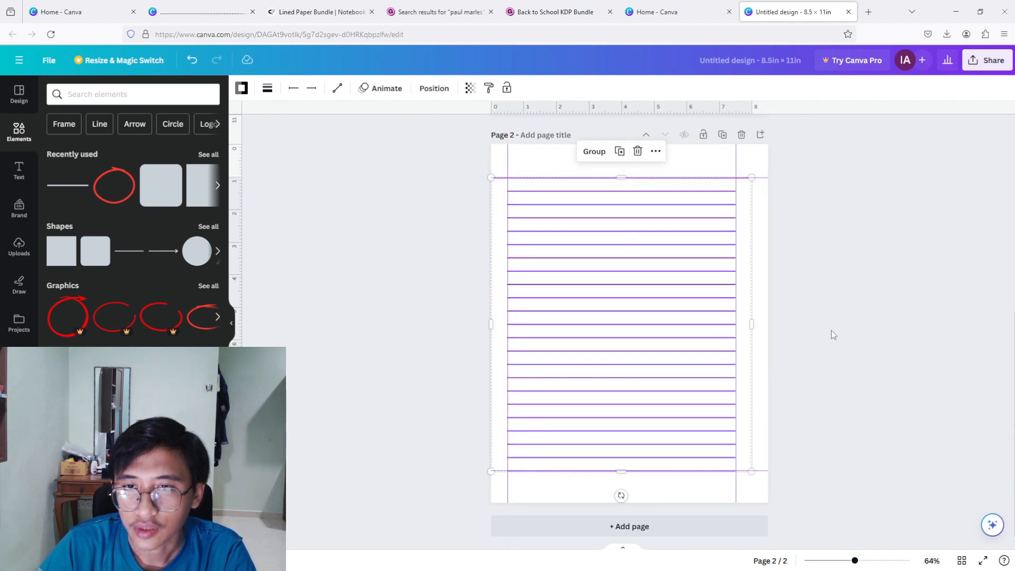
left_click(832, 281)
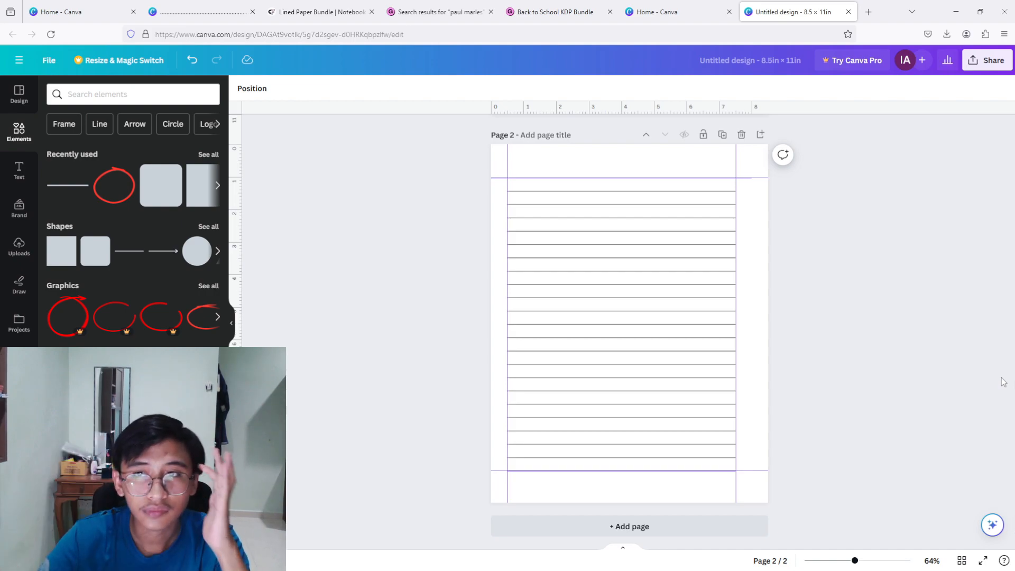
Move the right vertical guide to about 8 in and extend the first two ruled lines to it.
mouse_move(737, 115)
left_mouse_down()
mouse_move(735, 146)
mouse_move(740, 124)
mouse_move(749, 125)
left_mouse_up()
left_click(731, 191)
left_click_drag(735, 191, 727, 217)
left_click(735, 204)
left_click(732, 221)
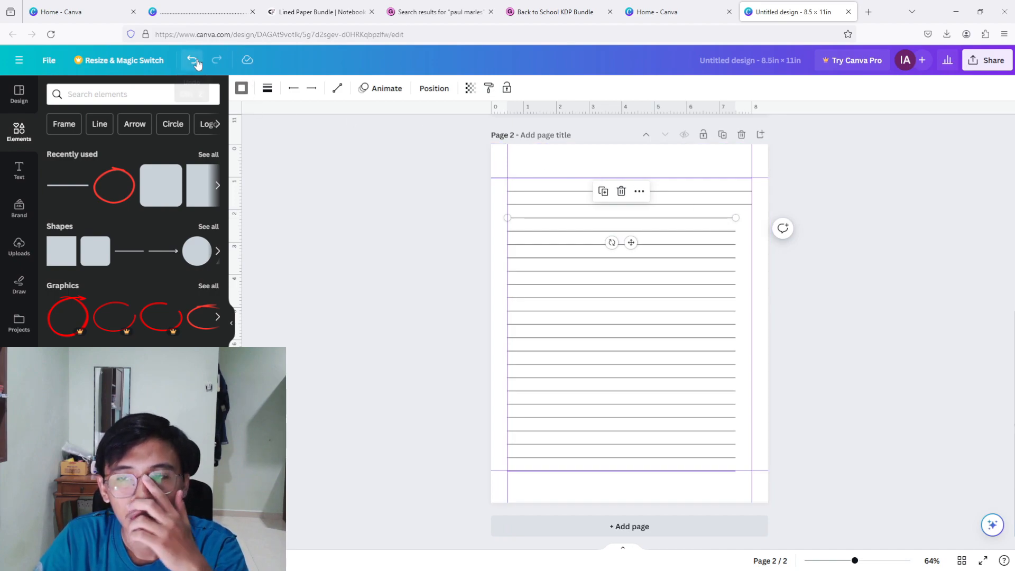
Stretch all the remaining ruled lines together to the right vertical guide at about 8 in.
left_click_drag(456, 212, 706, 432)
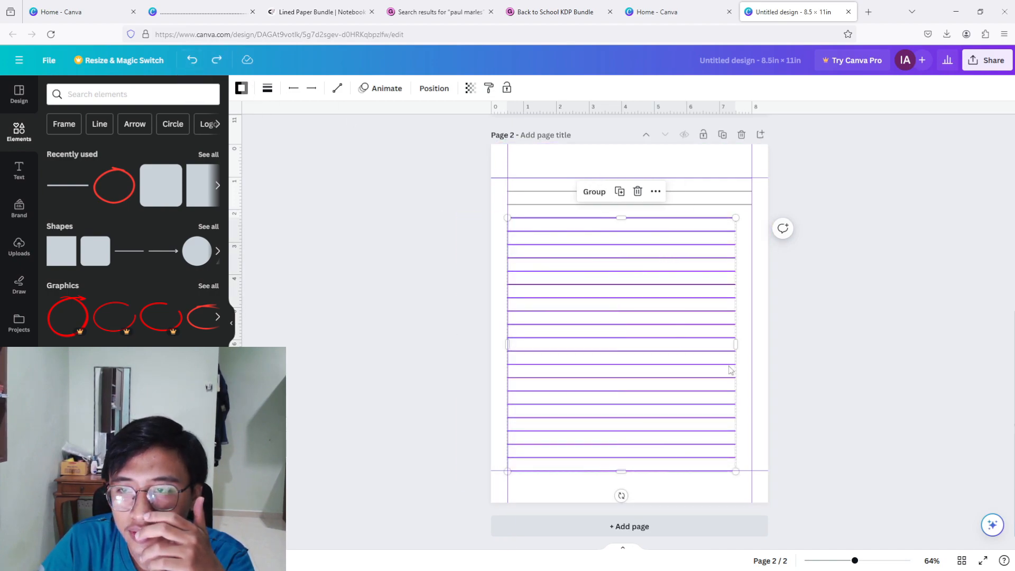
left_click_drag(737, 345, 753, 343)
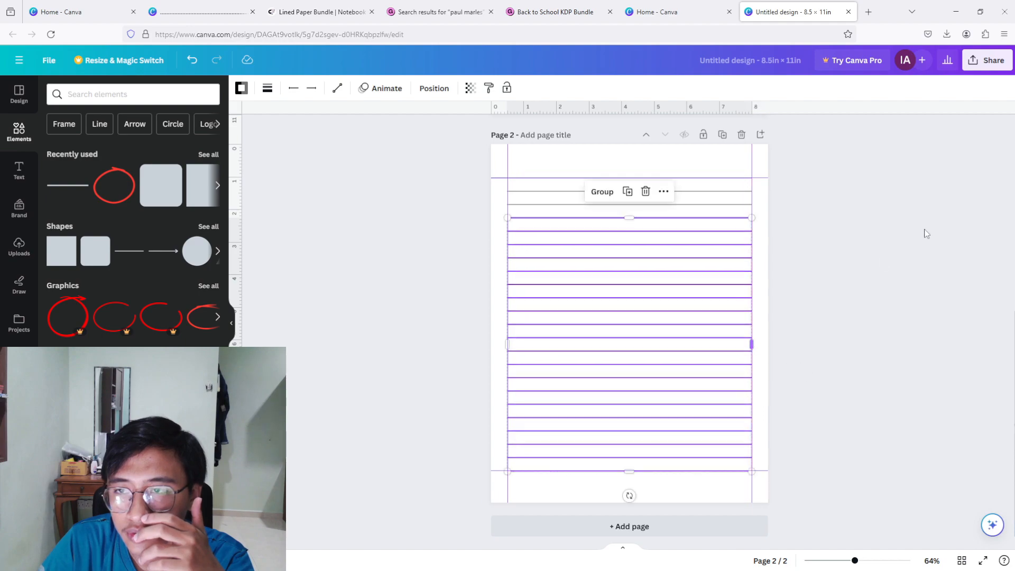
left_click(787, 178)
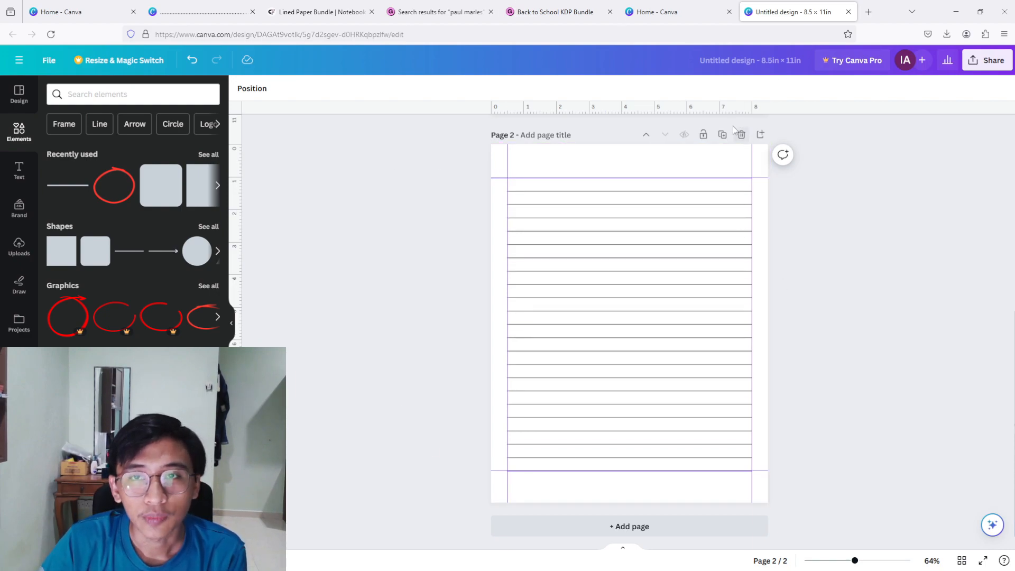
Add a blank third page after page 2.
left_click(760, 136)
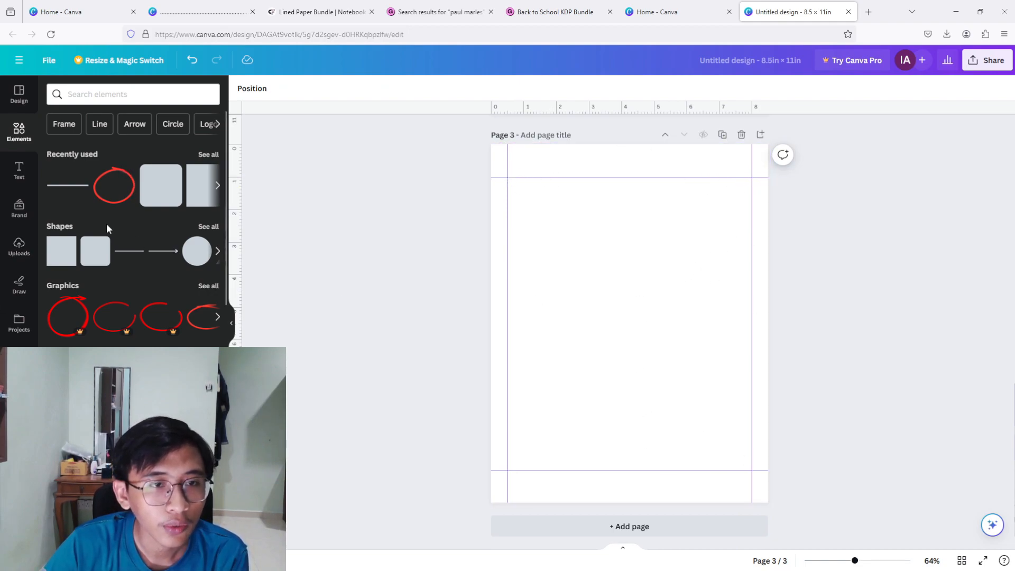
Add a line to page 3 and stand it vertically on the 0.5 in guide, spanning between the horizontal guides.
left_click(67, 185)
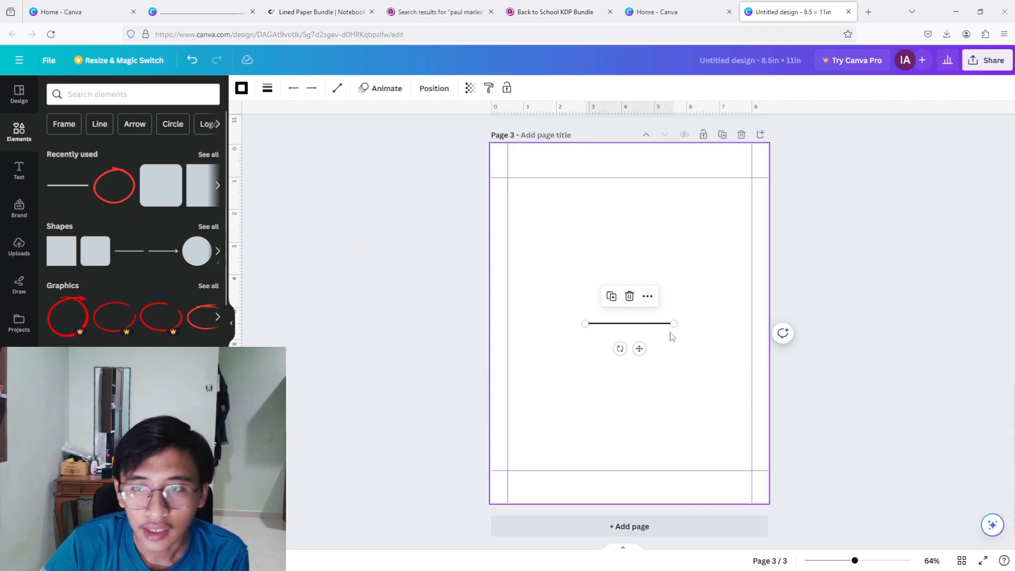
left_click_drag(639, 348, 508, 469)
left_click(538, 322)
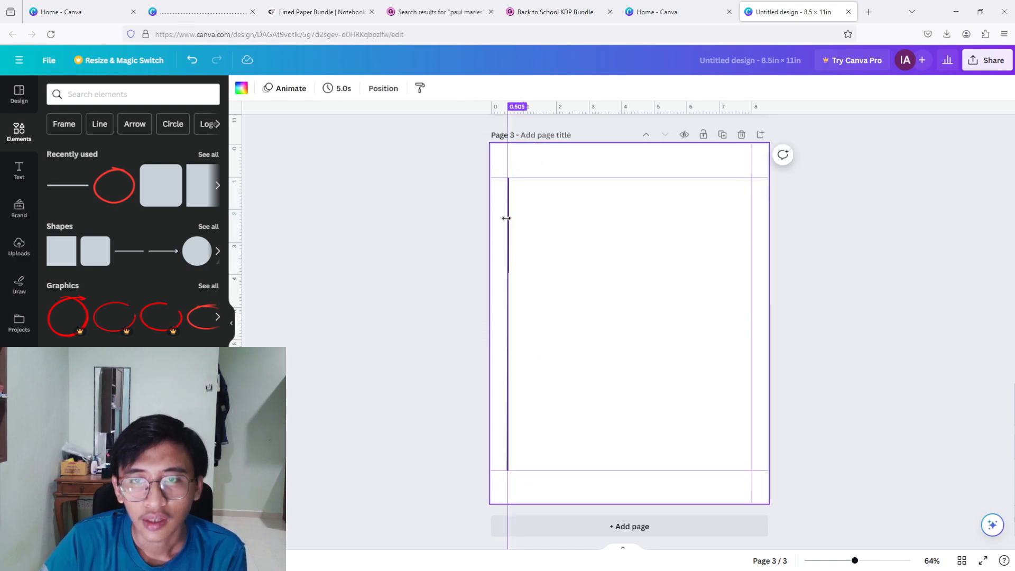
Make the vertical line on page 3 thinner and recolor it dark gray.
left_click(507, 217)
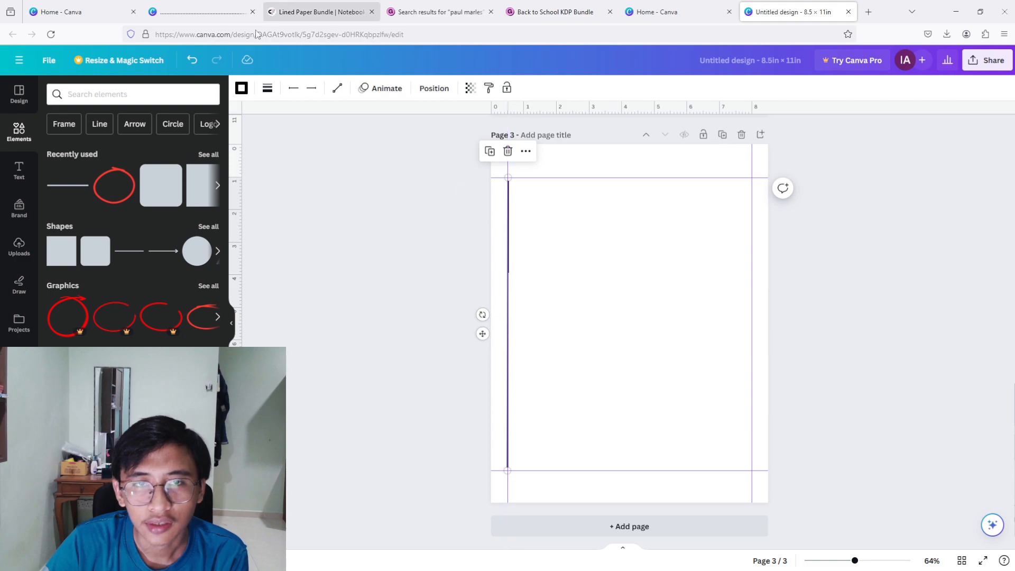
left_click(268, 88)
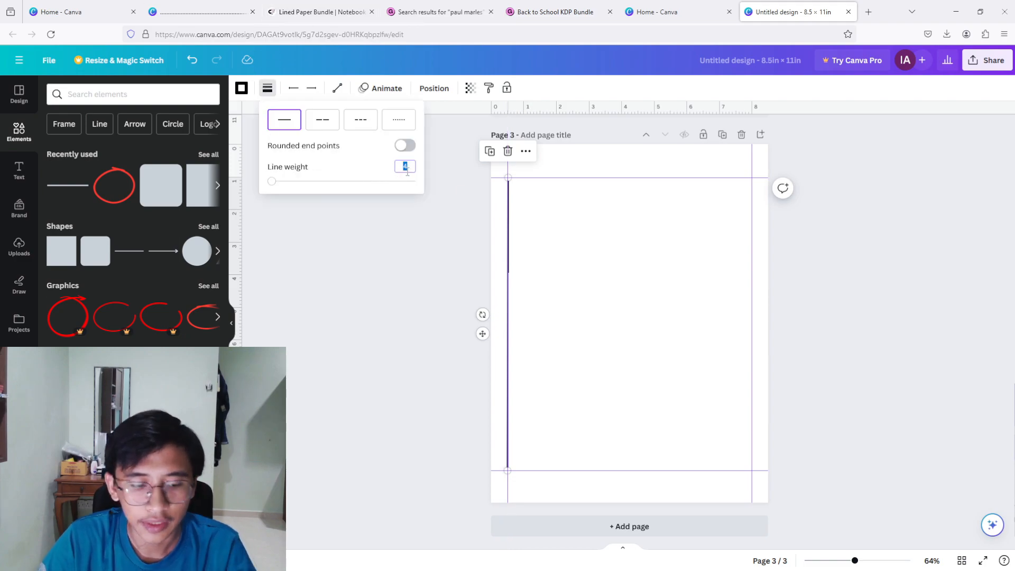
left_click(241, 88)
left_click(119, 153)
left_click(504, 256)
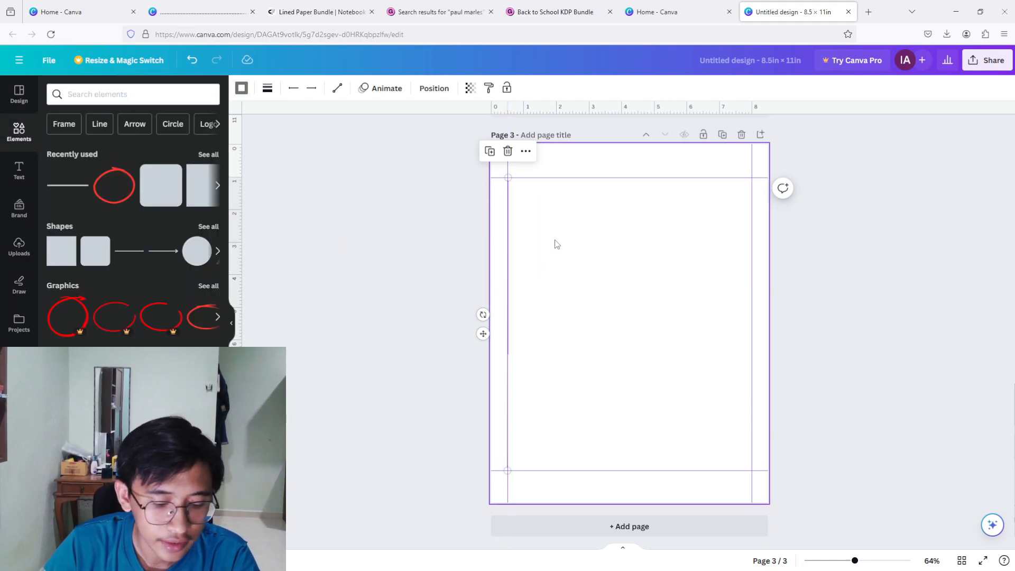
Duplicate the gray vertical line 14 times and move the last copy to the right vertical guide at about 8 in.
key("shift+Right")
key("ctrl+d")
key("ctrl+d")
key("ctrl+d")
key("ctrl+d")
key("ctrl+d")
key("ctrl+d")
key("ctrl+d")
key("ctrl+d")
key("ctrl+d")
key("ctrl+d")
key("ctrl+d")
key("ctrl+d")
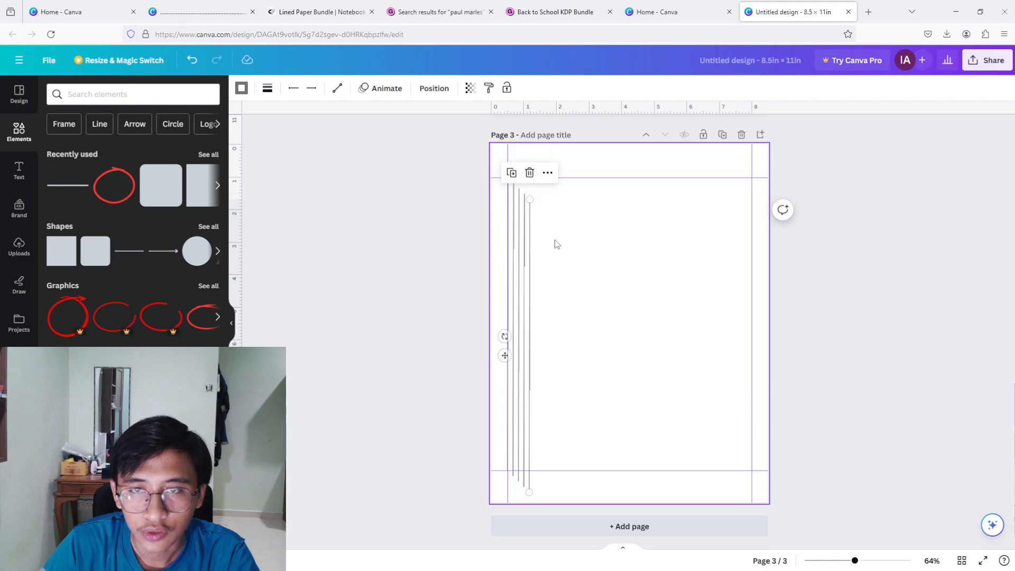
key("ctrl+d")
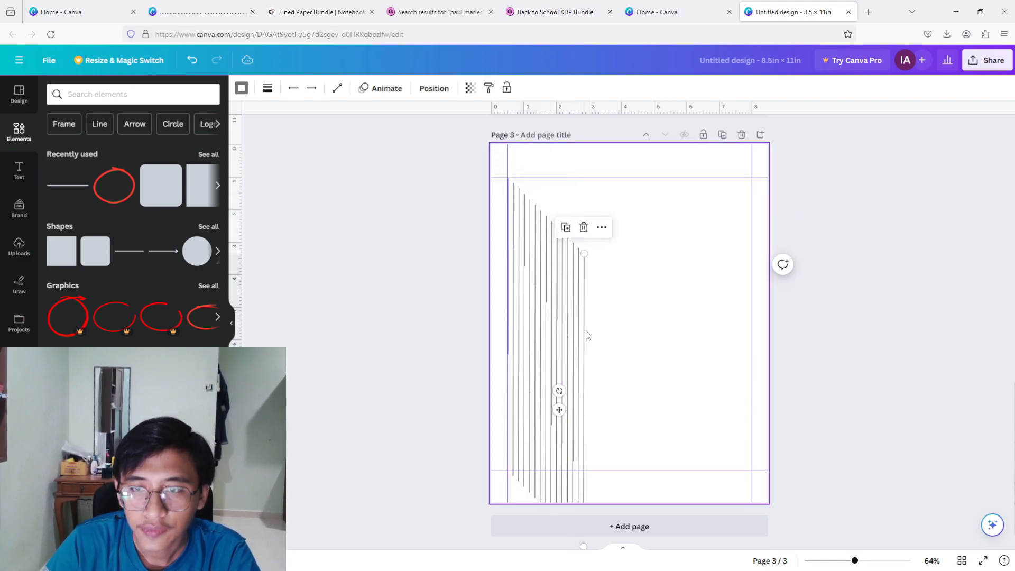
left_click_drag(584, 289, 751, 208)
Space all the vertical lines evenly across the page and move the set up to fit between the horizontal guides.
left_click_drag(852, 220, 469, 359)
right_click(670, 270)
left_click(376, 246)
left_click_drag(444, 186, 936, 369)
right_click(554, 321)
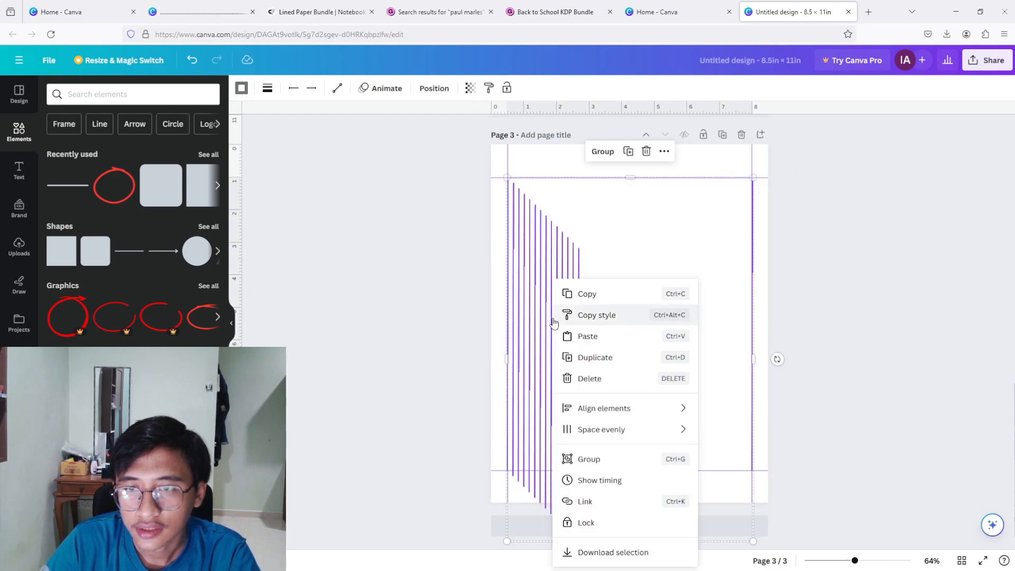
mouse_move(682, 429)
left_click(744, 426)
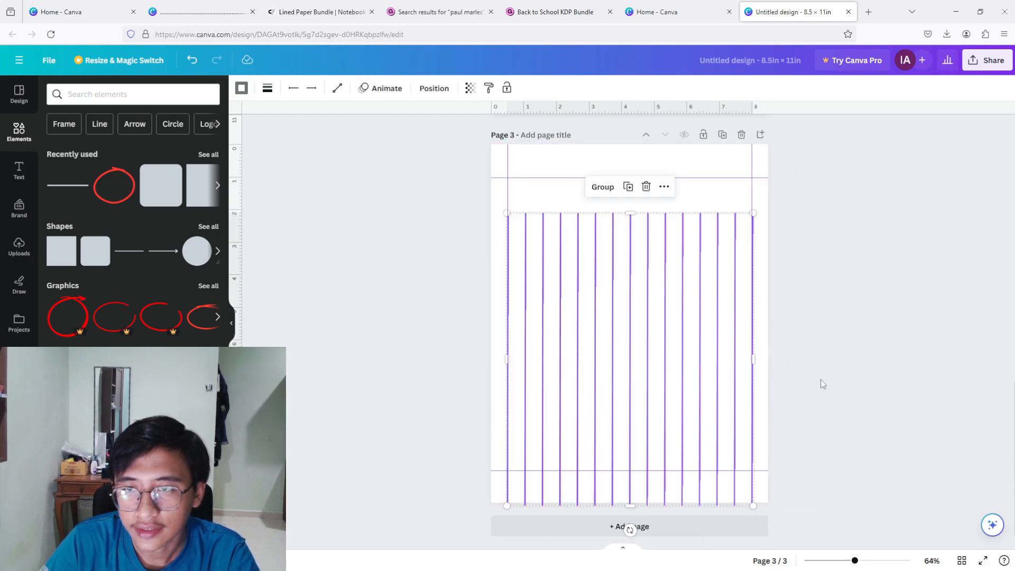
left_click_drag(715, 444, 713, 411)
left_click(851, 358)
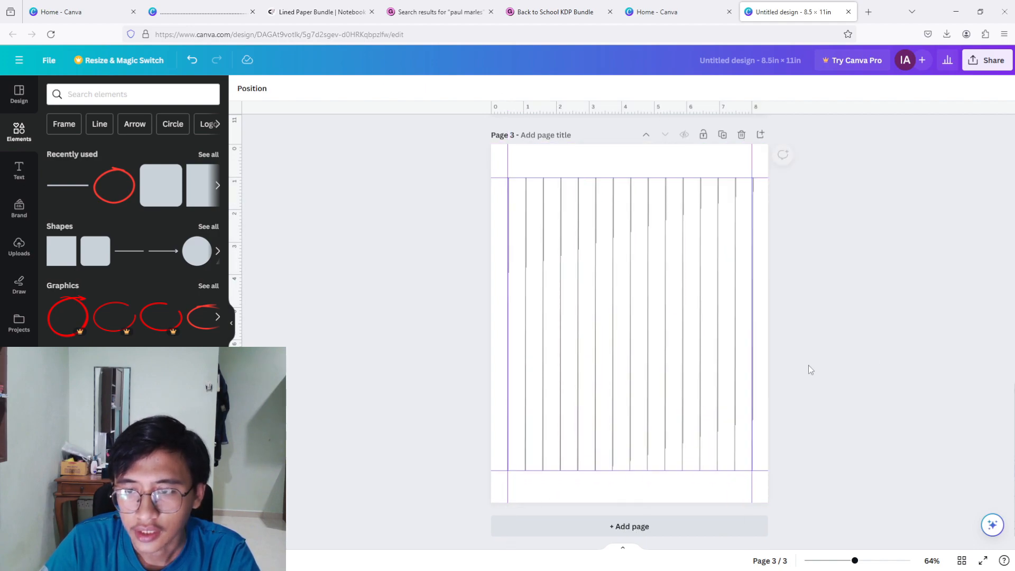
Make three more copies of a vertical line near the right side and space all the lines evenly again.
left_click(700, 361)
left_click_drag(702, 361, 719, 377)
left_click_drag(840, 305, 505, 356)
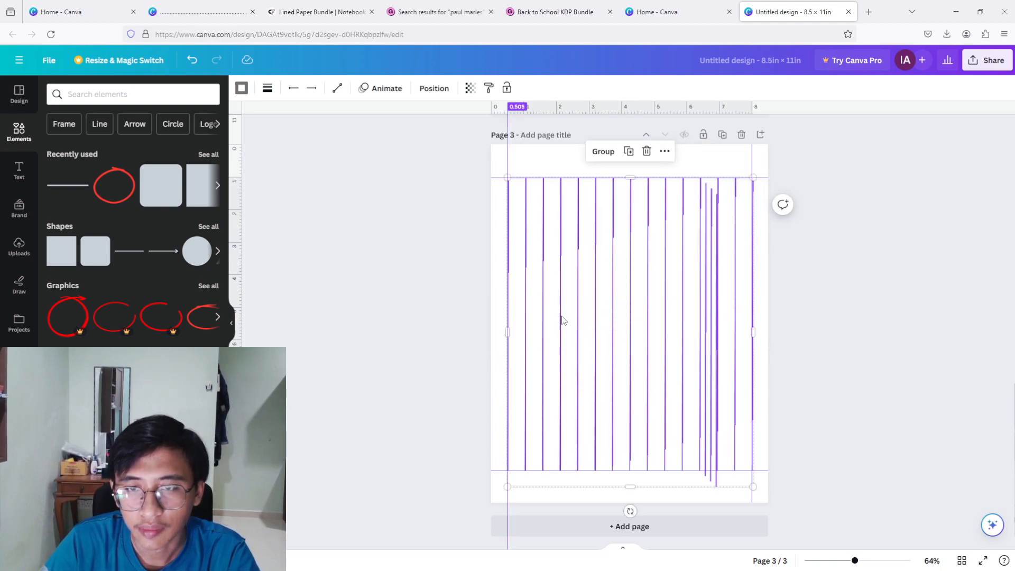
right_click(584, 278)
mouse_move(709, 429)
left_click(772, 430)
Select the whole set of vertical lines on page 3 and align it between the top and bottom guides.
left_click(839, 347)
left_click(681, 338)
left_click_drag(416, 267, 755, 476)
left_click_drag(666, 442, 666, 437)
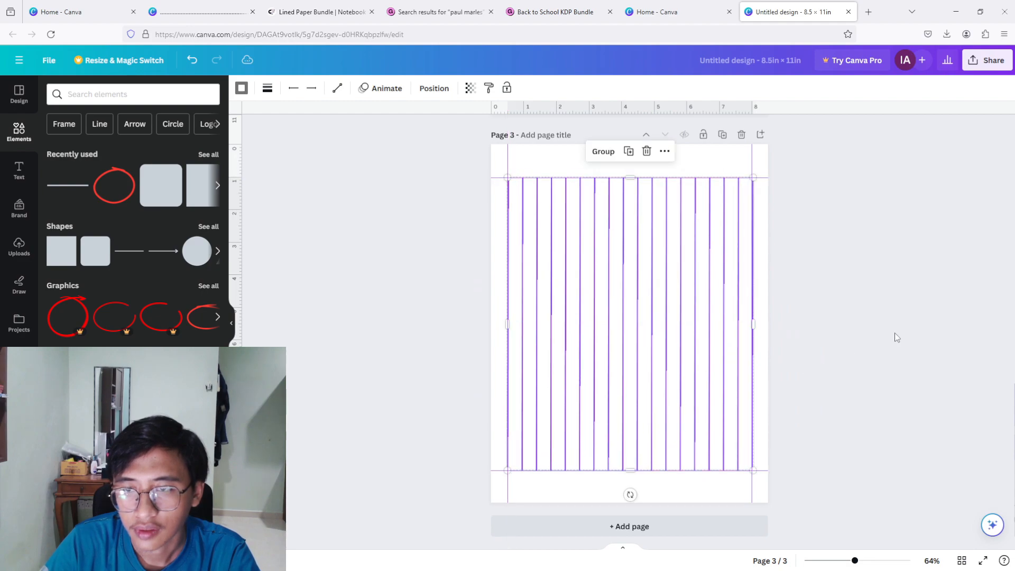
left_click(910, 340)
Copy all the vertical lines from page 3 and paste them over the ruled lines on page 2 to form a grid.
scroll(911, 339, "up", 3)
scroll(829, 208, "down", 3)
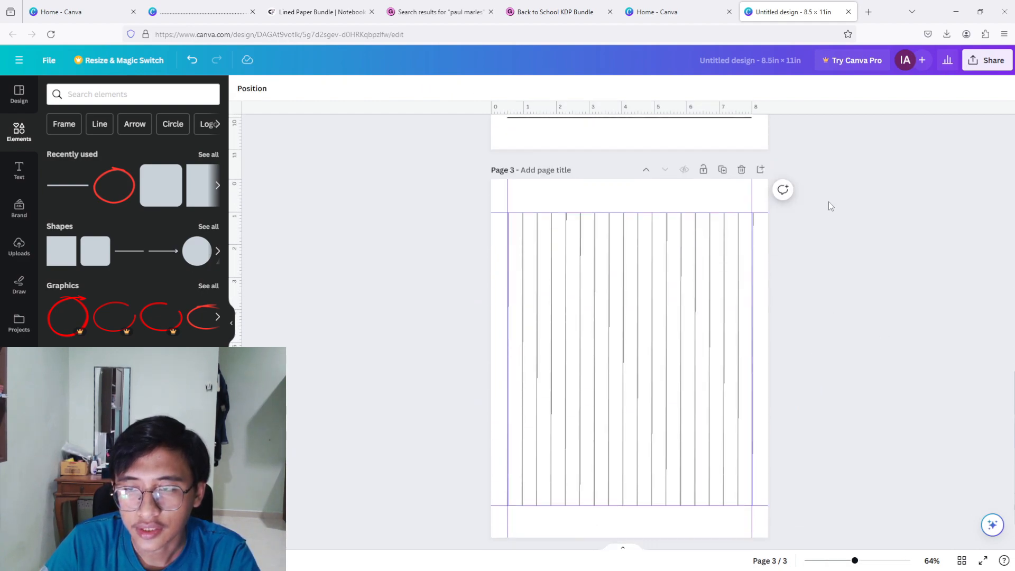
left_click_drag(844, 205, 484, 455)
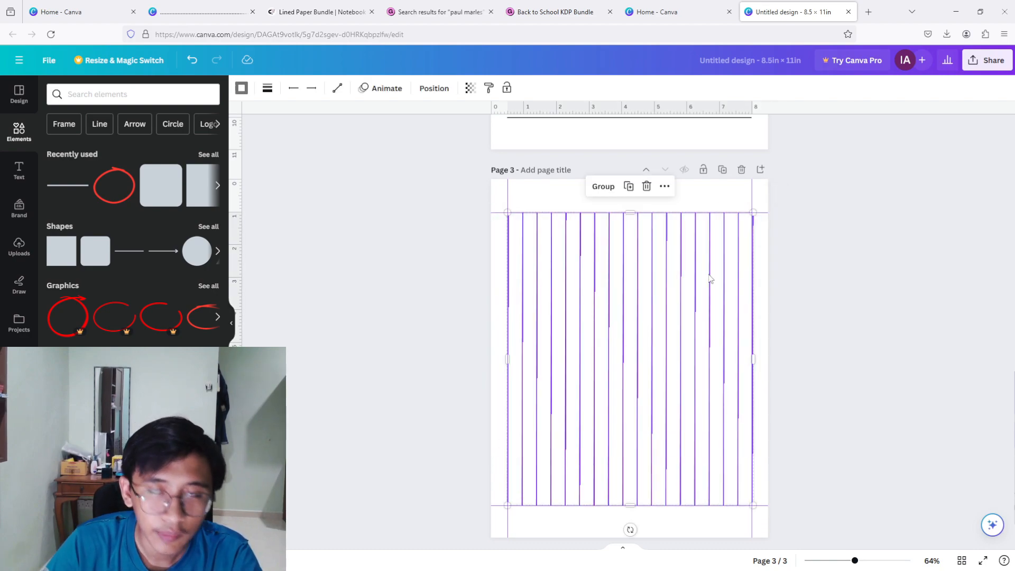
scroll(848, 207, "up", 10)
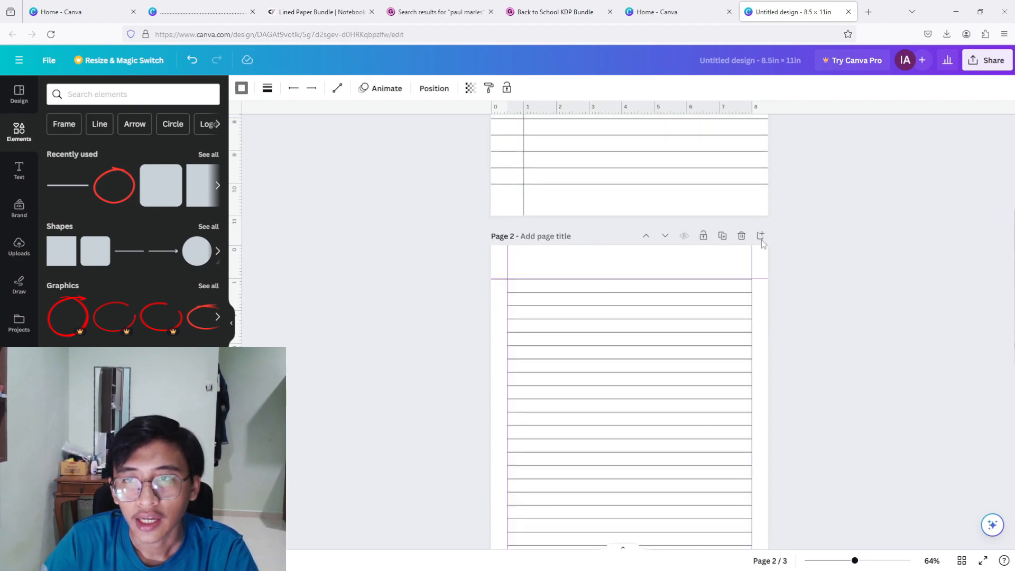
left_click(589, 262)
scroll(842, 267, "down", 4)
scroll(843, 263, "up", 3, "ctrl")
scroll(842, 263, "down", 5, "ctrl")
key("ctrl+v")
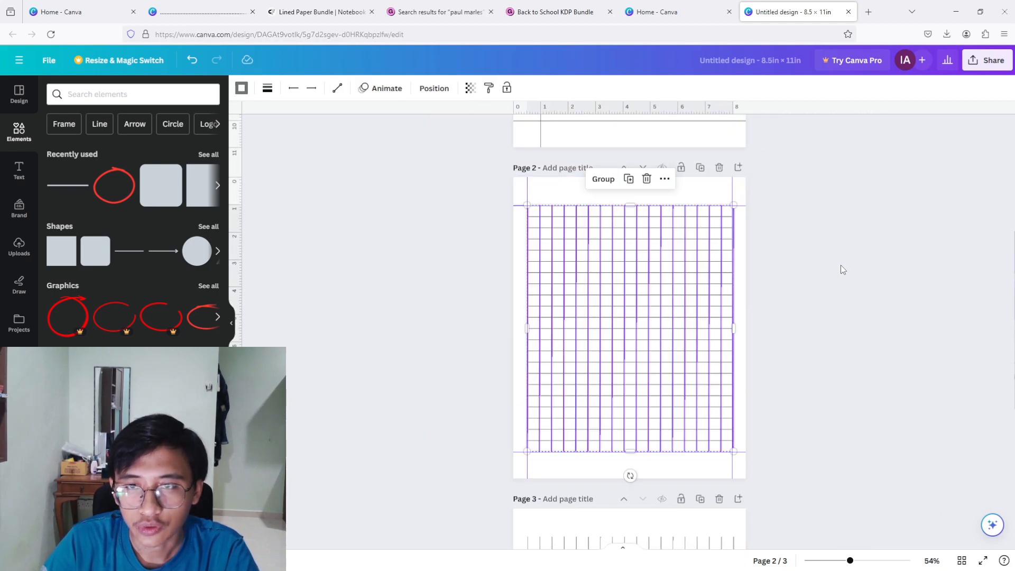
Remove the vertical and horizontal ruler guides around the grid on page 2.
scroll(830, 267, "up", 3)
scroll(822, 285, "down", 2)
scroll(794, 334, "down", 5)
key("ctrl+v")
scroll(807, 285, "up", 4)
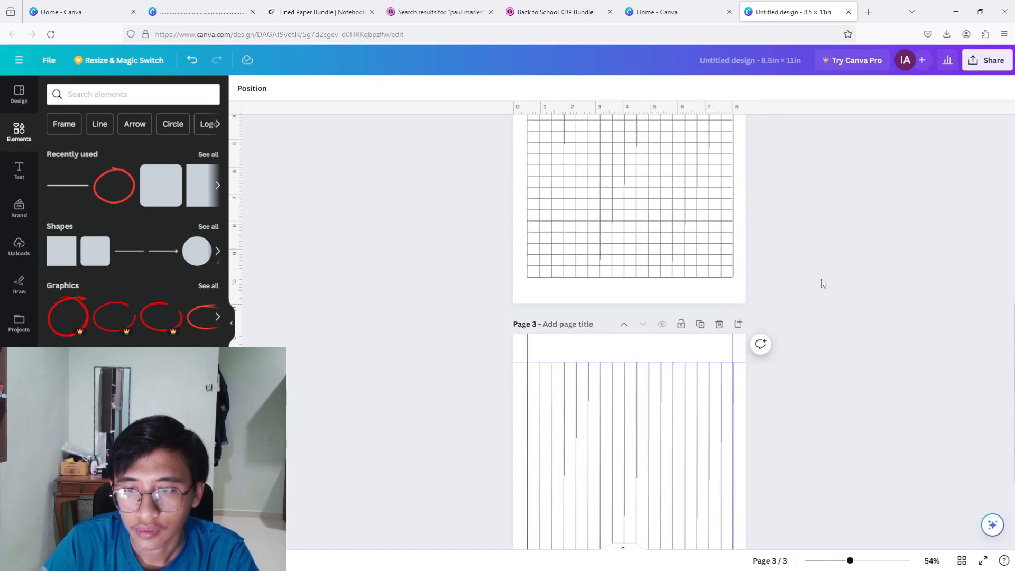
scroll(809, 283, "up", 2)
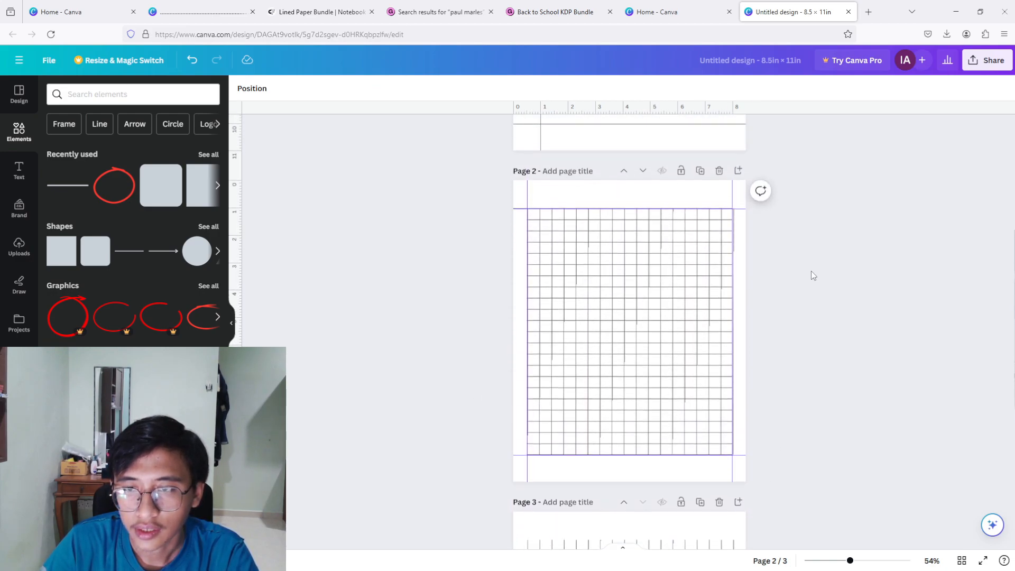
left_click_drag(850, 561, 859, 560)
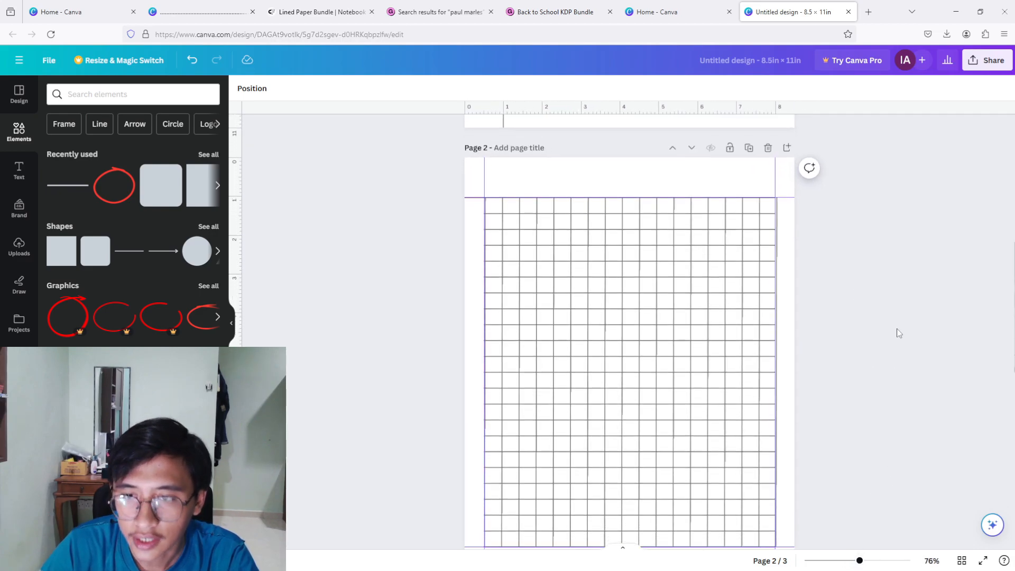
scroll(898, 333, "down", 3)
scroll(897, 331, "up", 2)
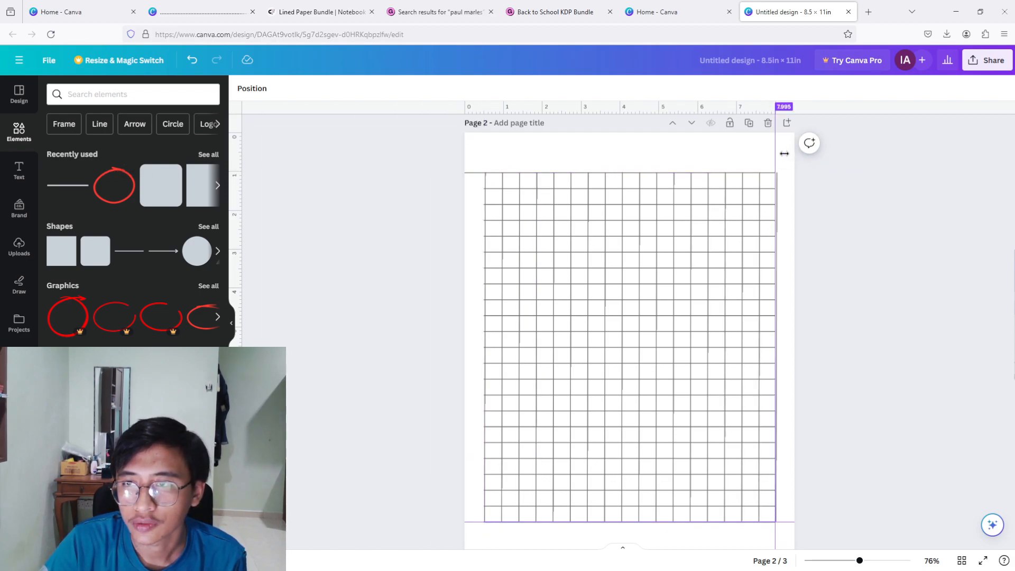
scroll(924, 222, "down", 3)
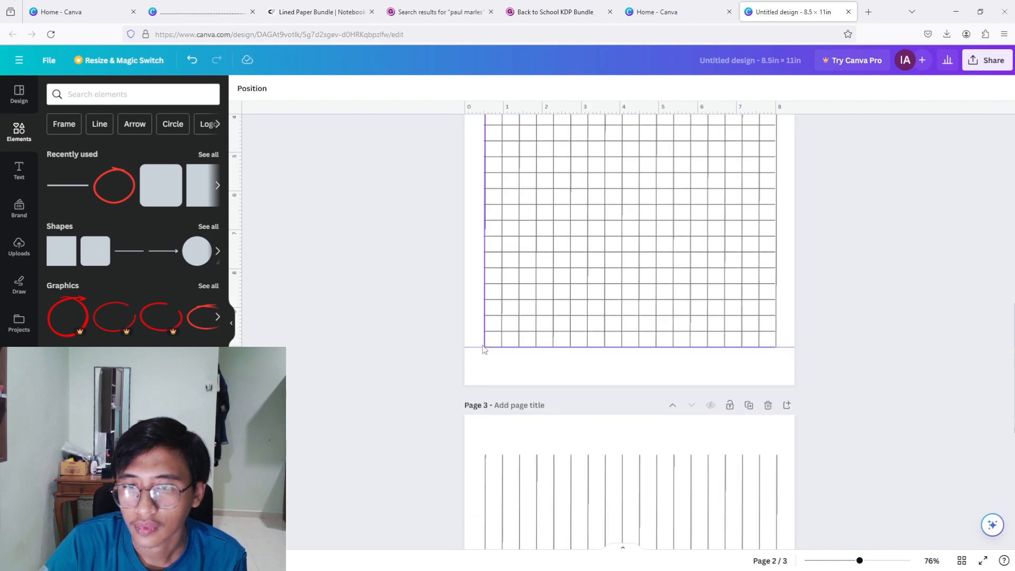
scroll(873, 306, "up", 3)
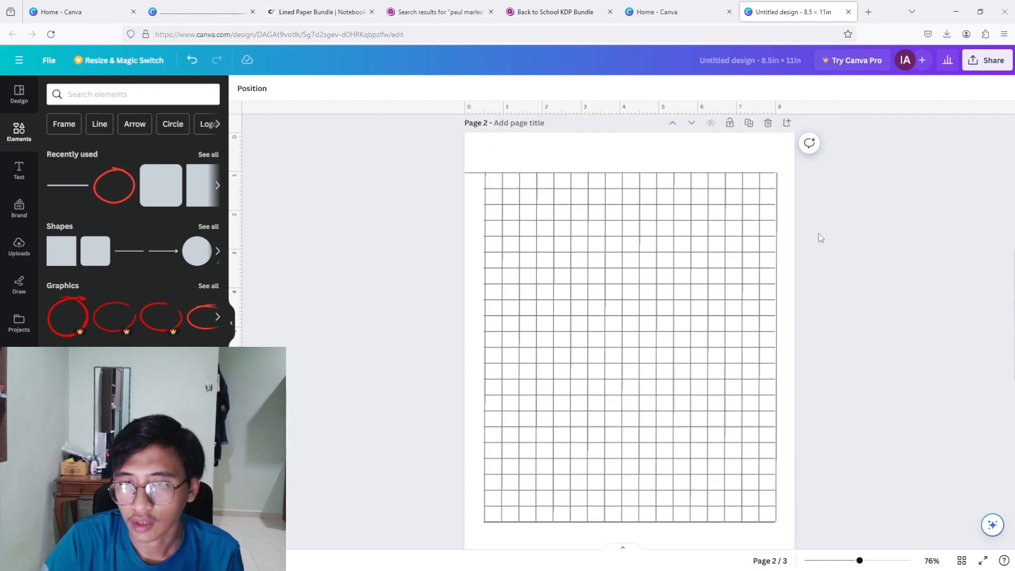
Shorten the grid's top horizontal line on page 2 so it starts at the grid's left edge.
left_click(466, 173)
left_click_drag(466, 172, 484, 172)
left_click(828, 212)
Nudge the rightmost vertical line on page 2 into line with the ends of the horizontal lines.
left_click(776, 178)
left_click_drag(775, 178, 773, 178)
left_click(862, 175)
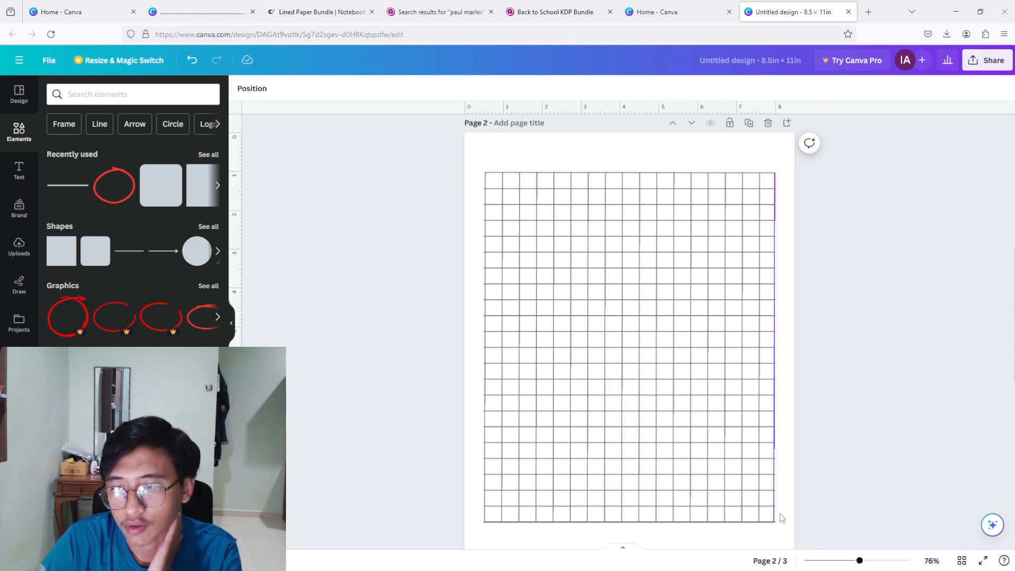
left_click_drag(776, 486, 777, 481)
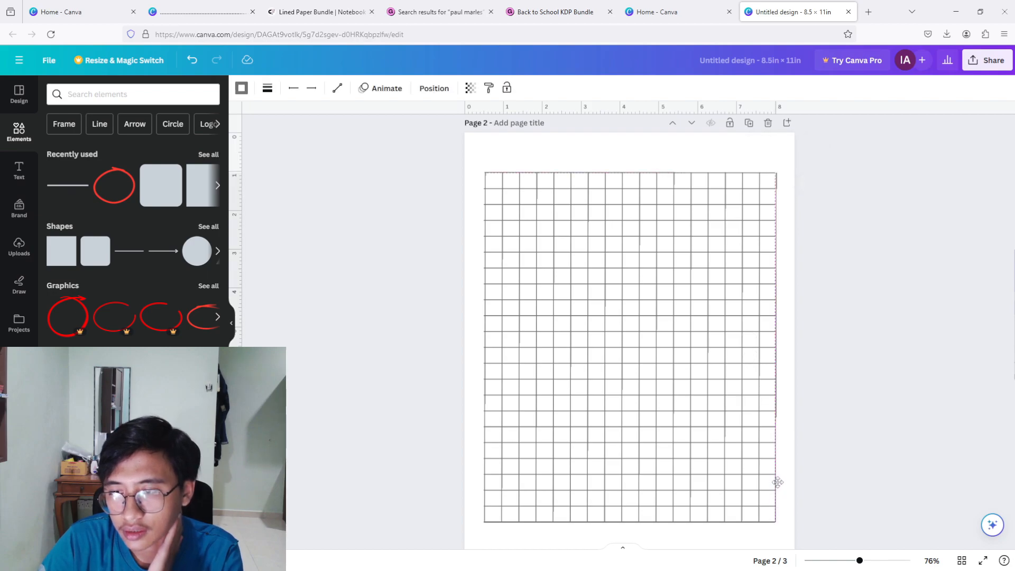
left_click(896, 322)
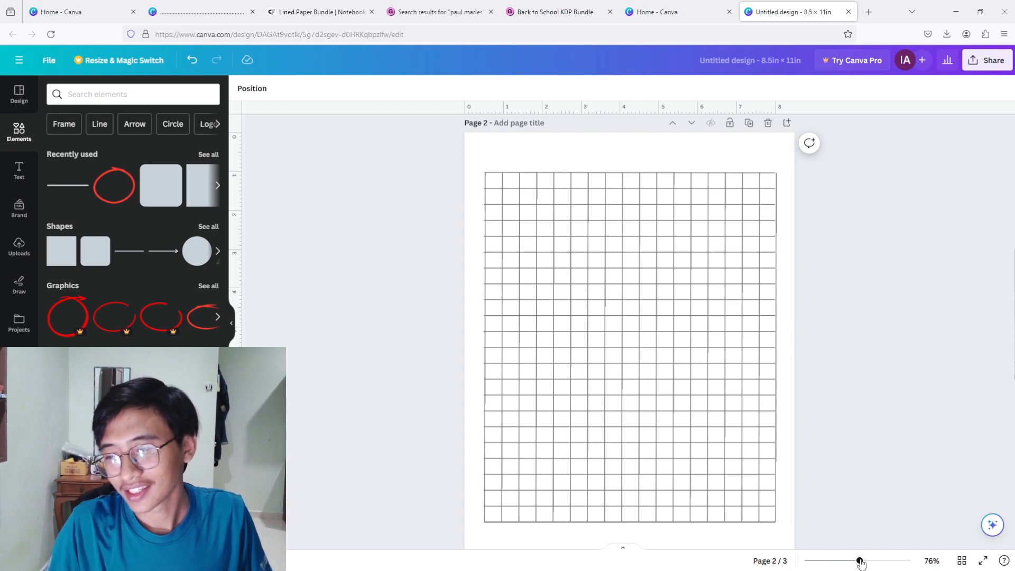
Delete all the vertical lines from page 3.
left_click_drag(859, 560, 851, 561)
scroll(805, 324, "up", 5)
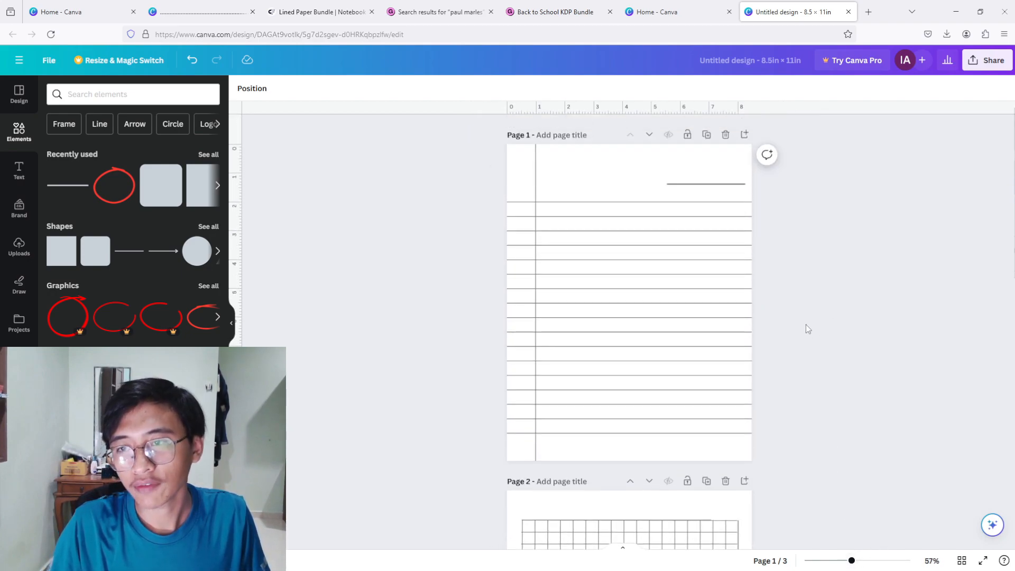
scroll(649, 296, "down", 8)
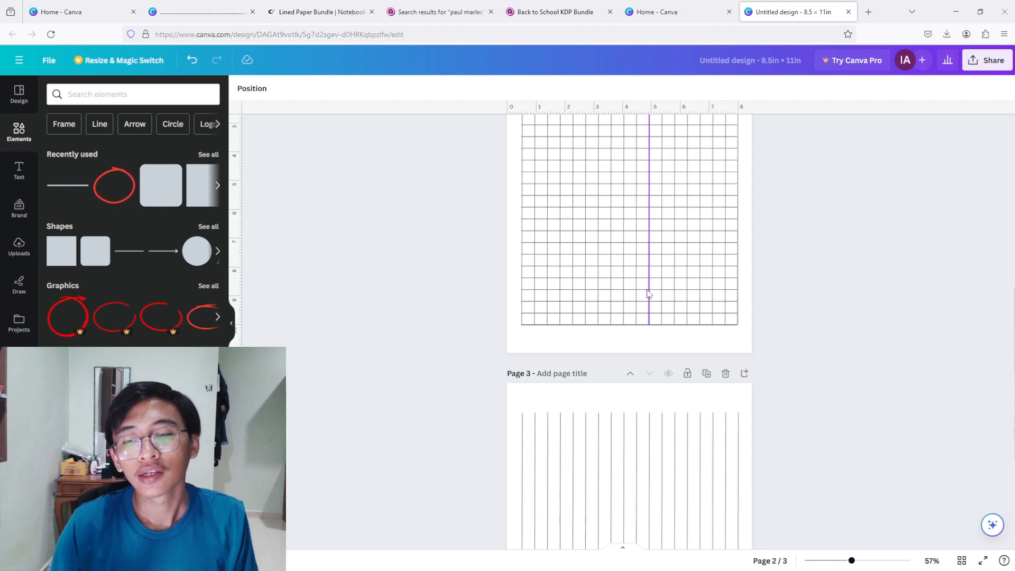
mouse_move(694, 569)
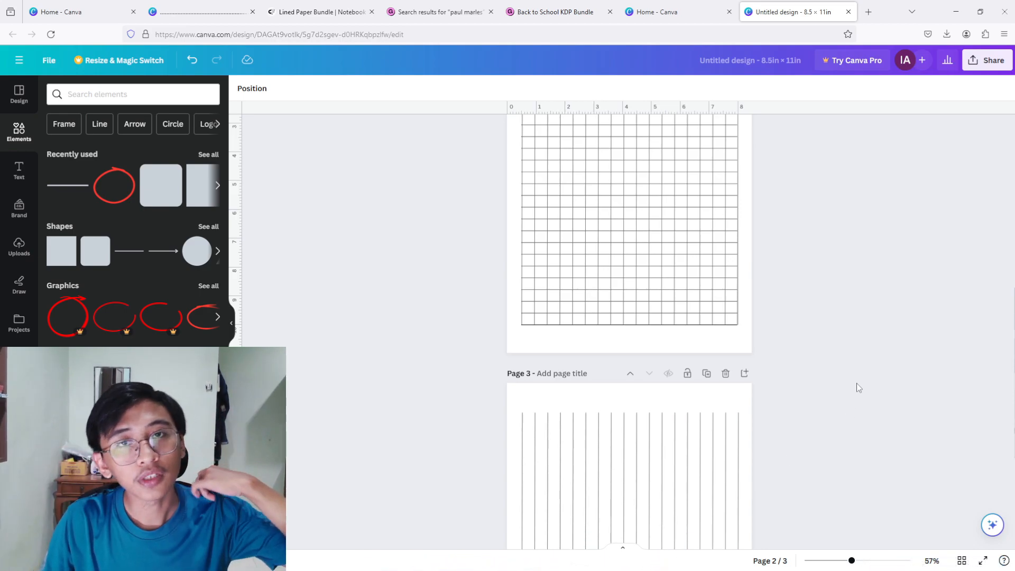
left_click_drag(768, 410, 464, 523)
scroll(856, 287, "down", 4)
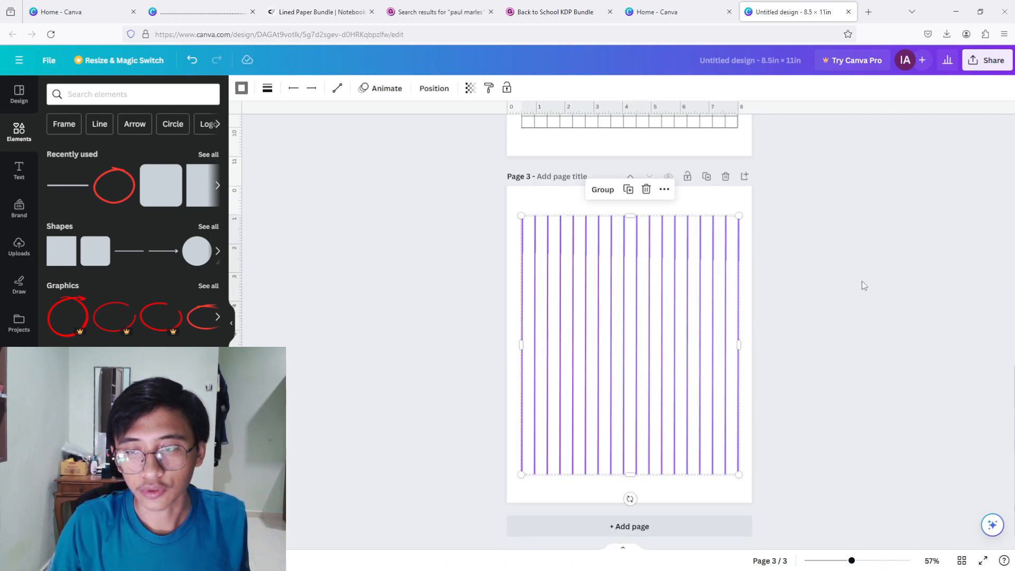
key("Delete")
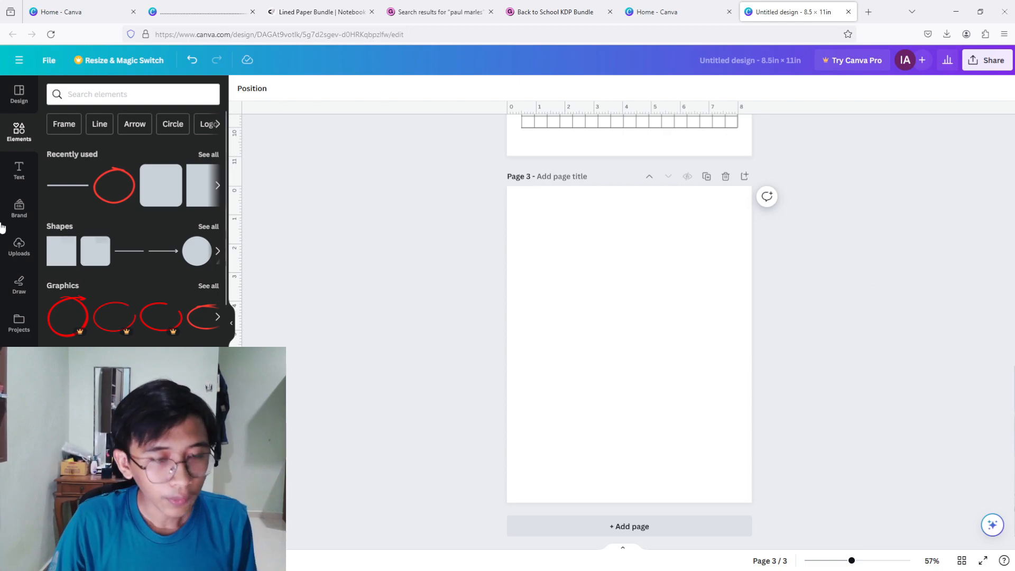
Add a subheading text box to page 3 and replace its text with a long row of dots.
left_click(20, 176)
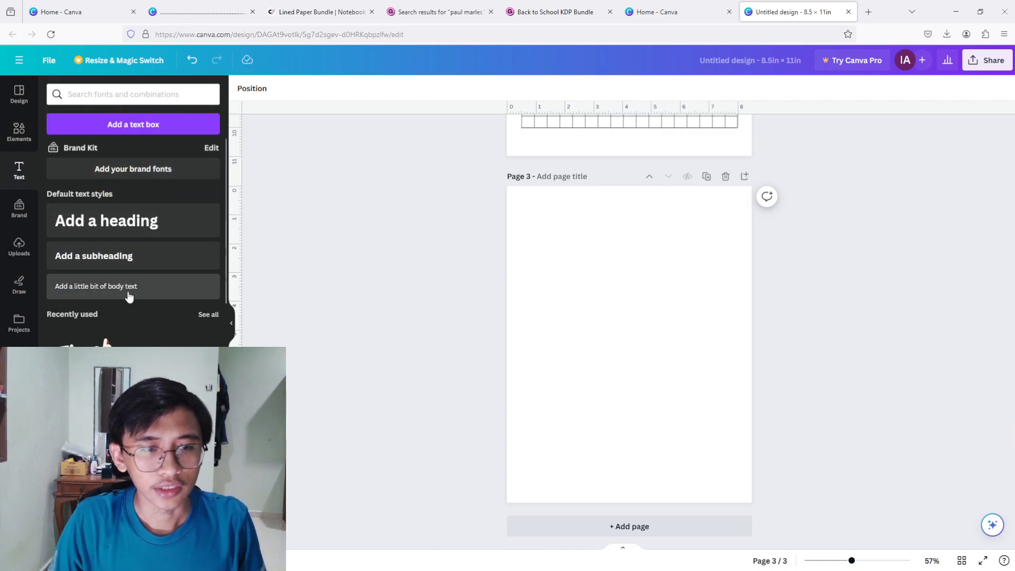
left_click(107, 251)
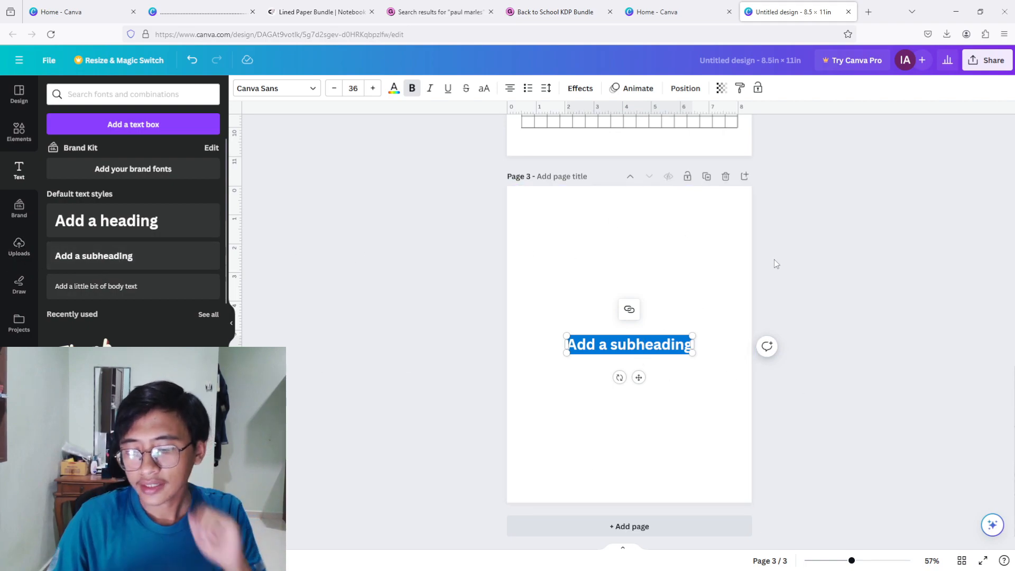
key("BackSpace")
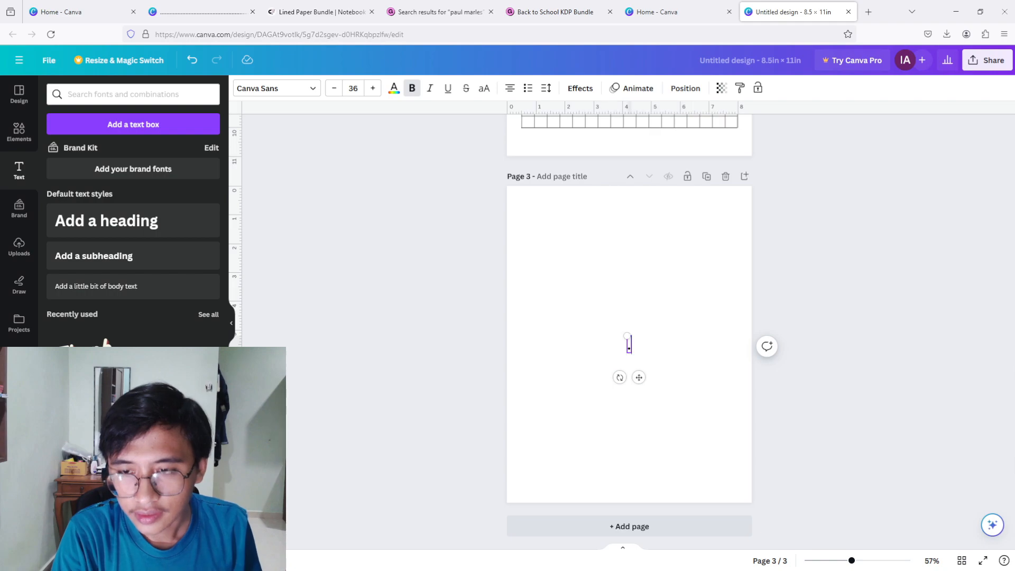
type(".....")
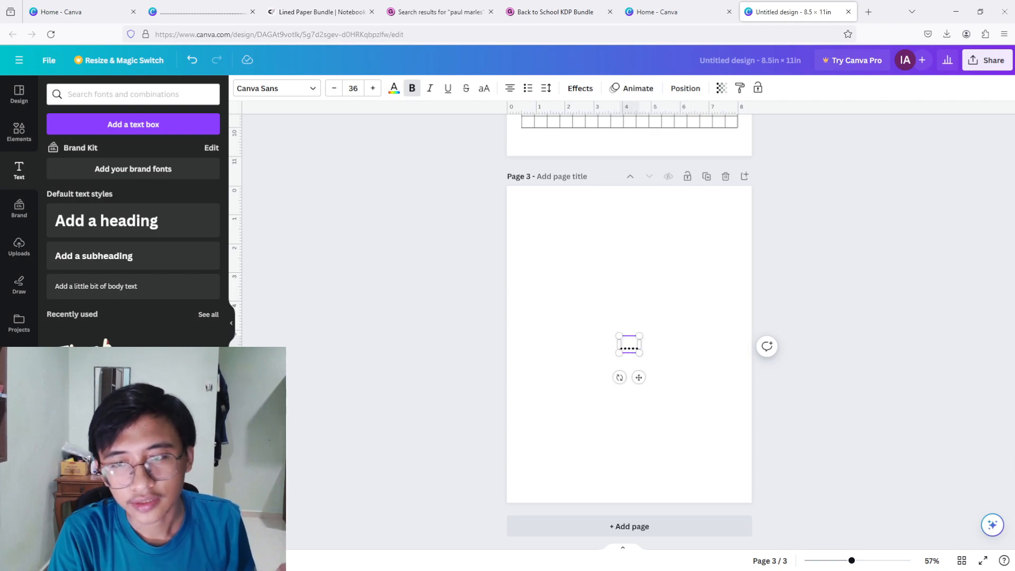
type("....................................................................................................")
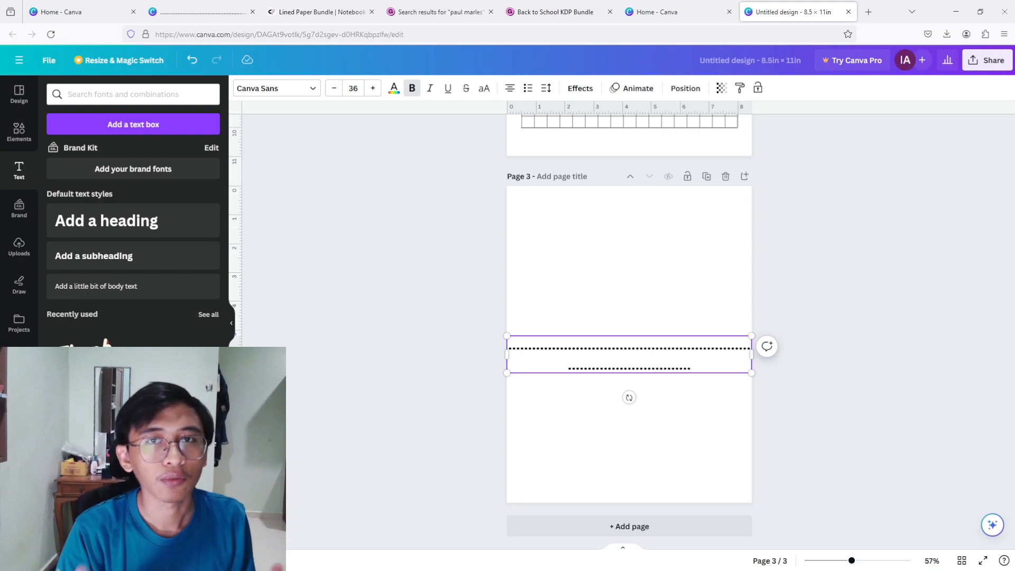
Set the page 3 dot text's letter spacing to 800 and line spacing to 1.25.
left_click(549, 94)
left_click(569, 131)
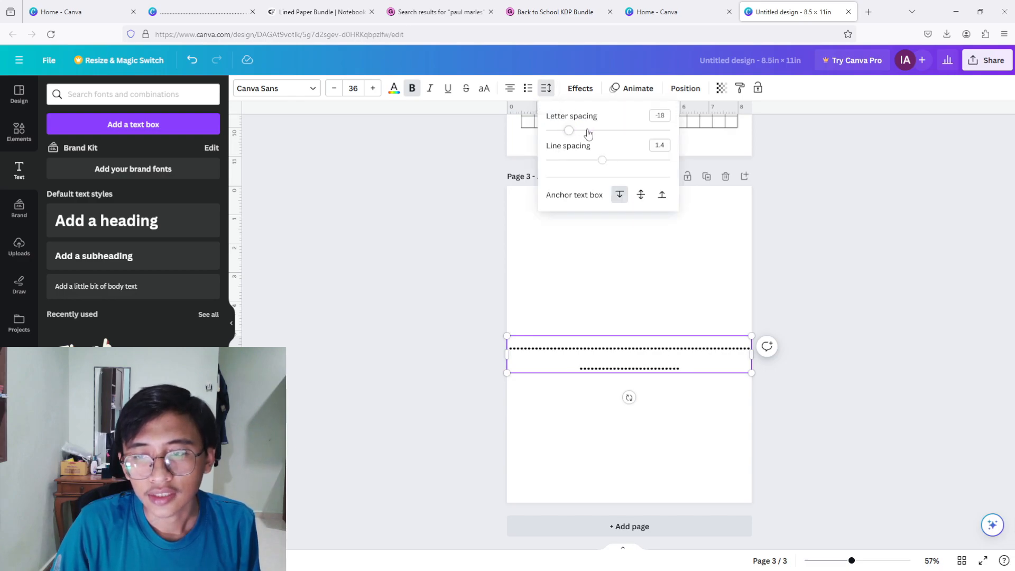
left_click_drag(594, 131, 679, 136)
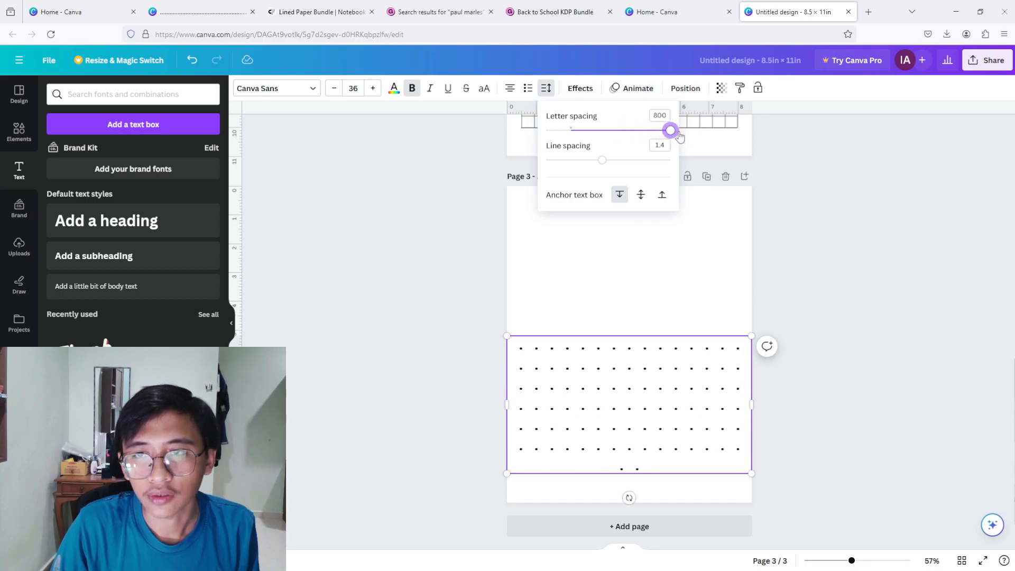
mouse_move(604, 162)
left_mouse_down()
mouse_move(631, 164)
mouse_move(592, 161)
left_mouse_up()
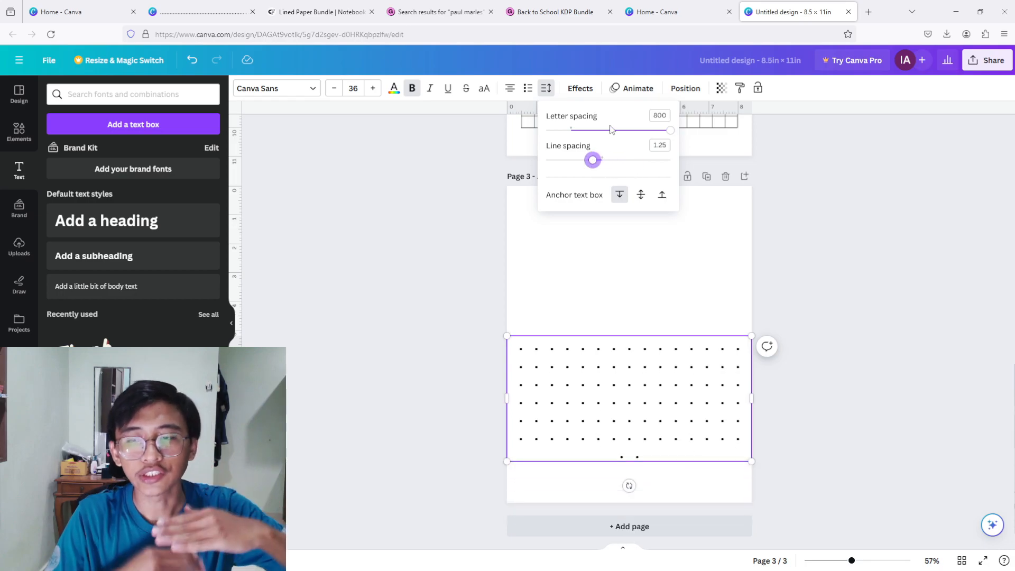
left_click_drag(592, 159, 576, 160)
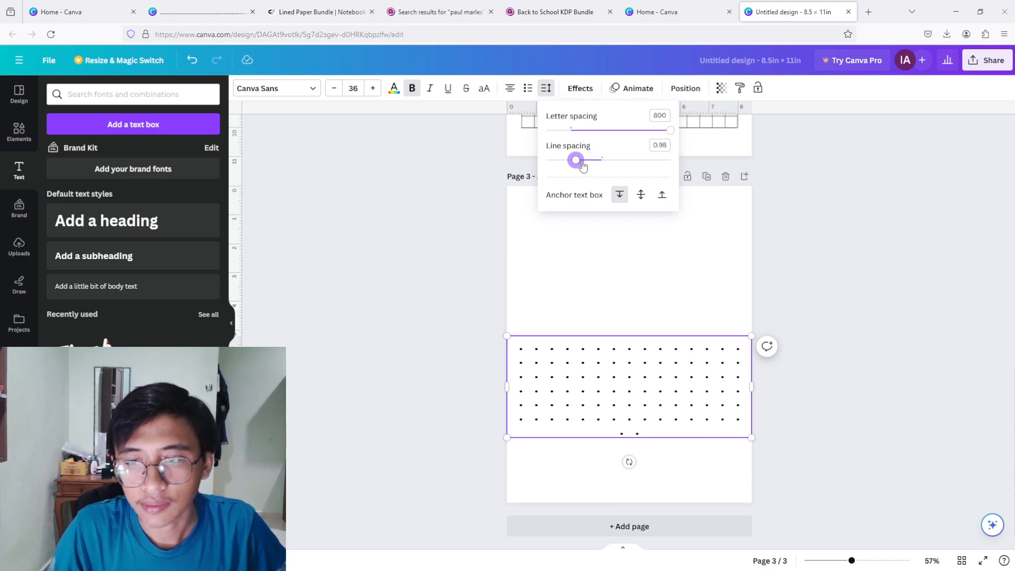
left_click(592, 164)
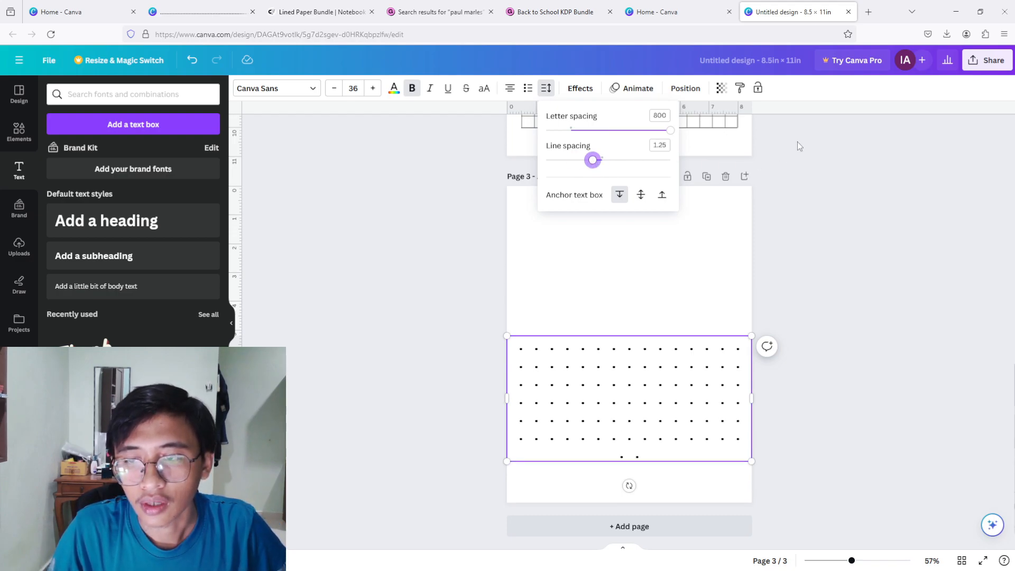
left_click(797, 221)
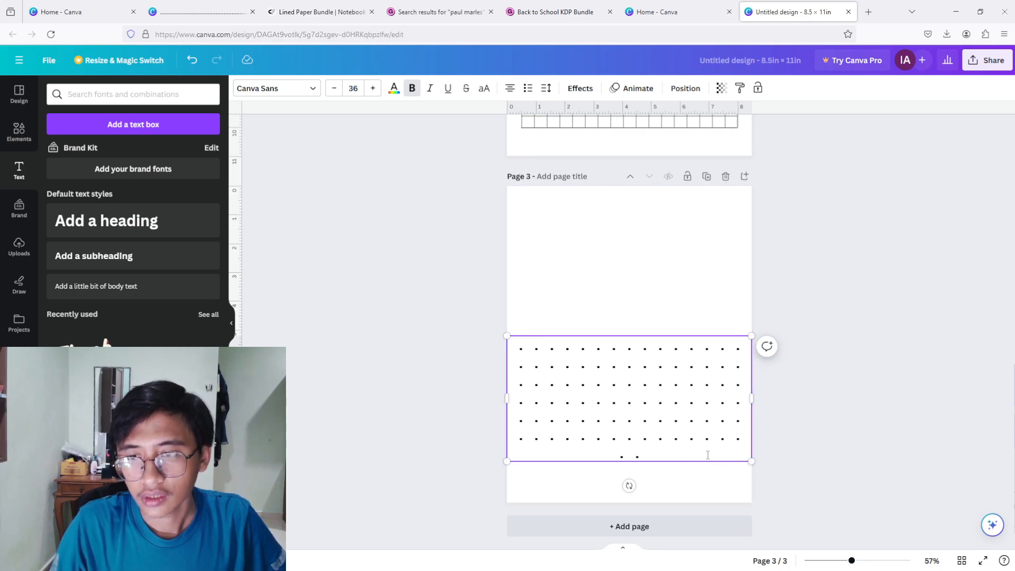
Copy all the dots in the page 3 text box and paste them at the end to add enough rows for a full page.
left_click_drag(642, 456, 510, 353)
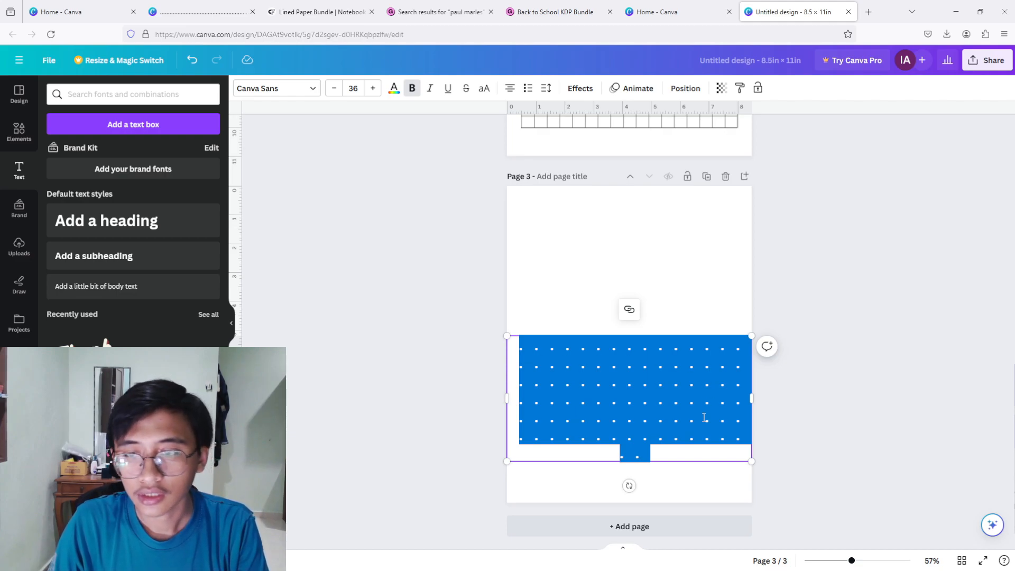
left_click(708, 402)
key("ctrl+v")
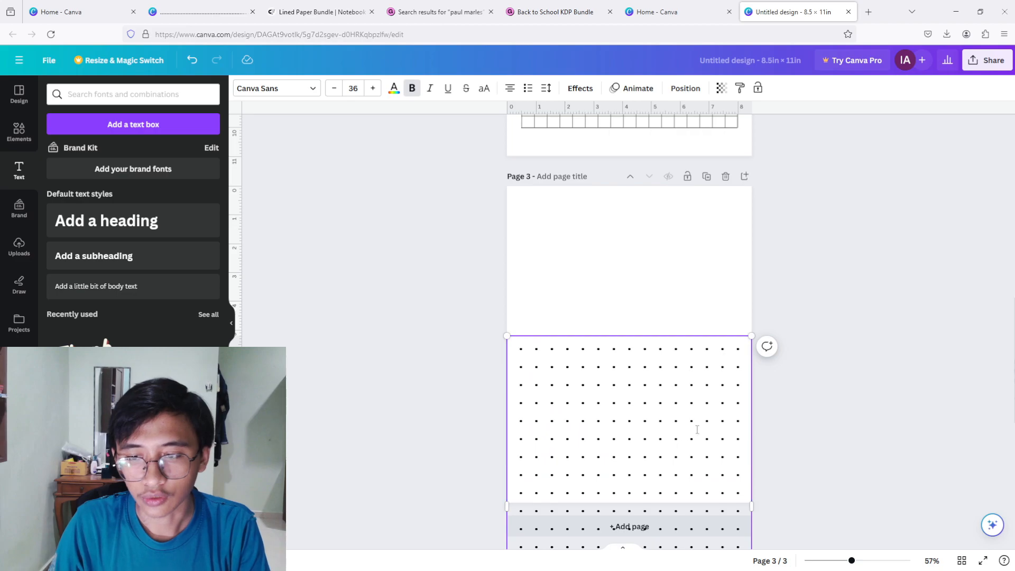
scroll(691, 431, "down", 2)
scroll(629, 421, "up", 2)
Move the dot text box up so it starts at the top edge of page 3.
left_click(680, 415)
left_click_drag(680, 415, 679, 263)
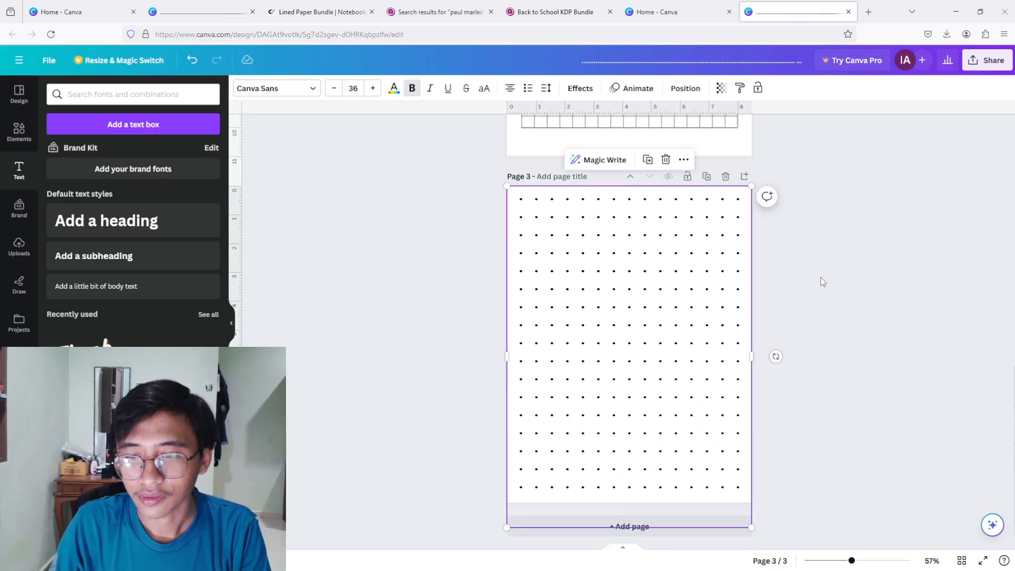
left_click(852, 462)
scroll(831, 455, "up", 1)
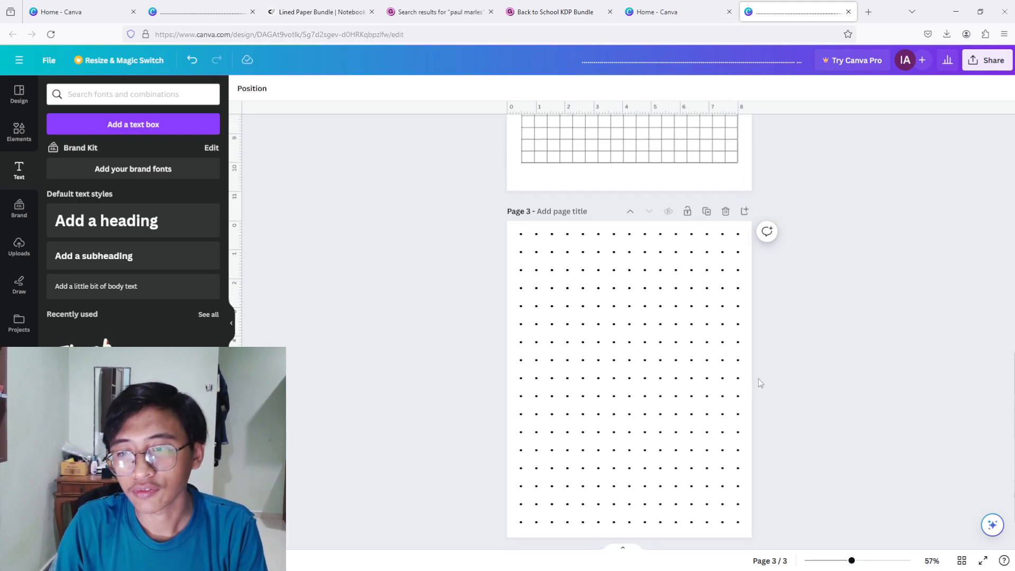
Recolor the page 3 dots to the mid-light grey from the default solid colors, one shade lighter than #737373.
left_click(701, 378)
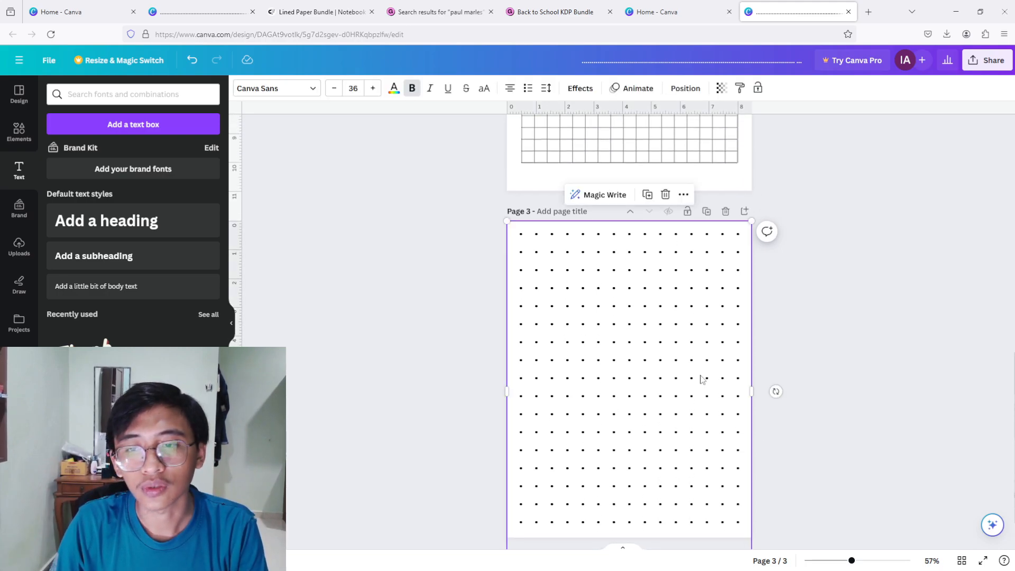
left_click(397, 89)
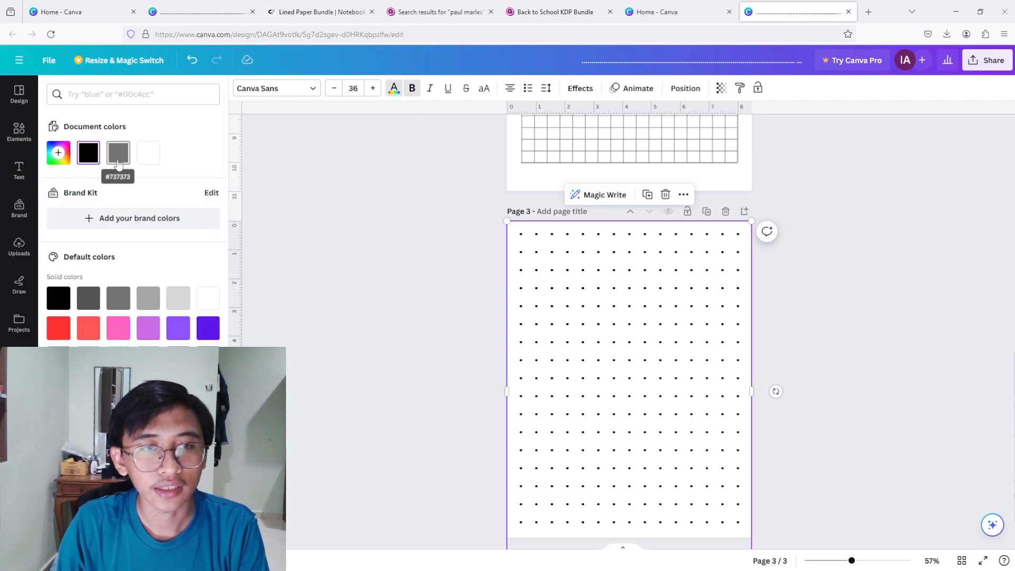
left_click(118, 153)
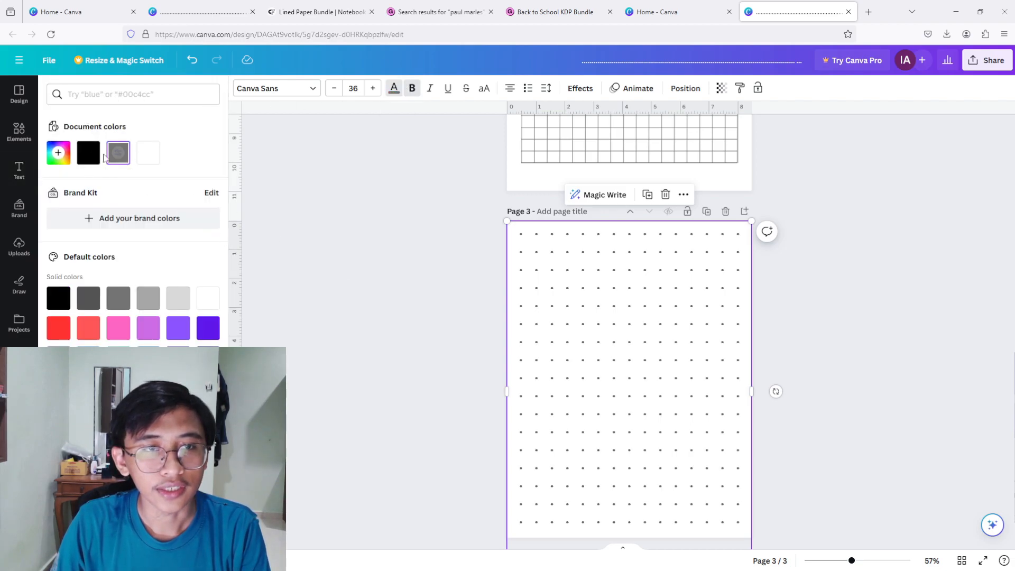
left_click(156, 300)
left_click(336, 264)
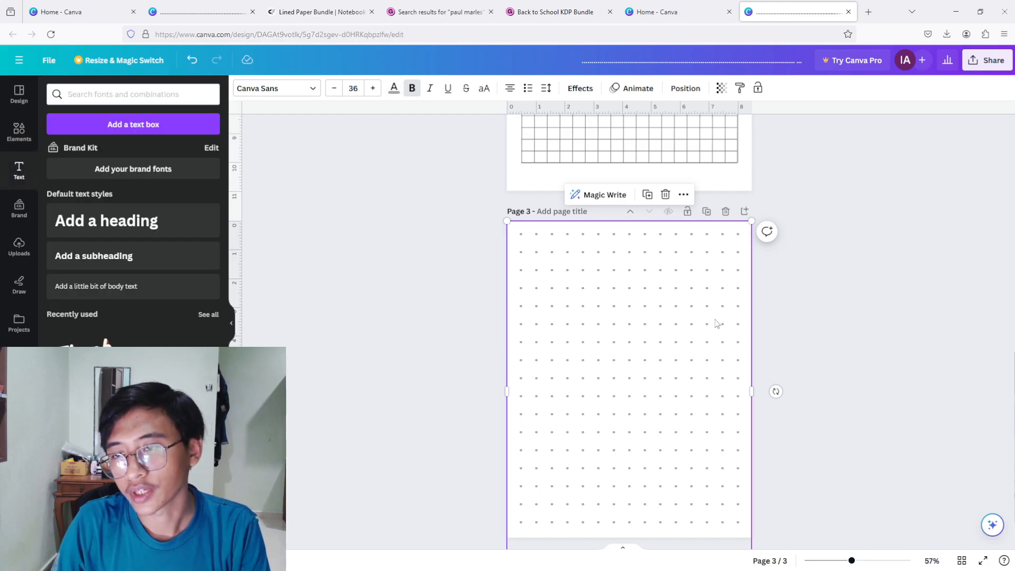
scroll(767, 306, "down", 1)
left_click(838, 403)
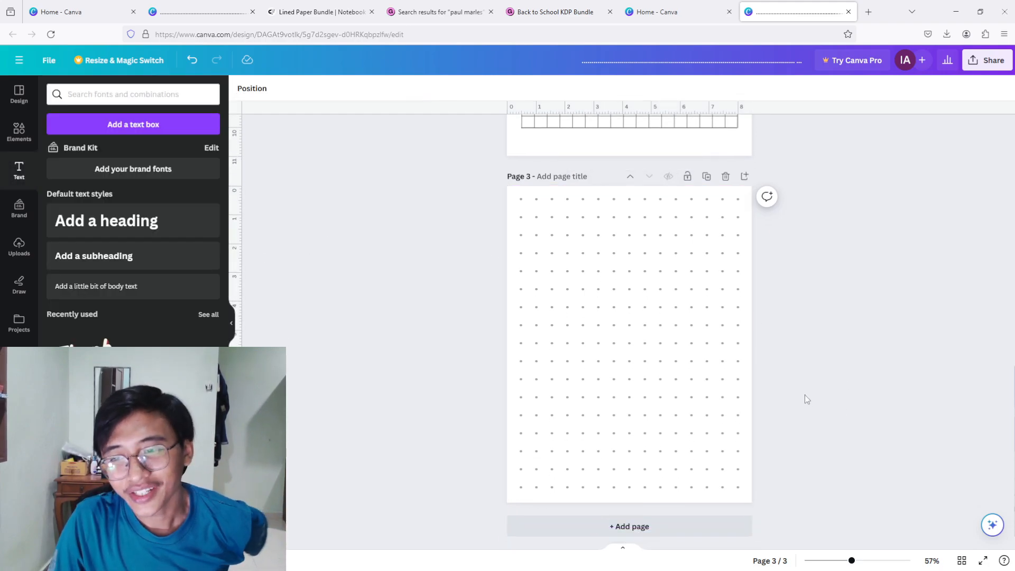
Scale the dot text down to size 29.3 and widen its box back to the full width of page 3.
left_click_drag(471, 170, 839, 523)
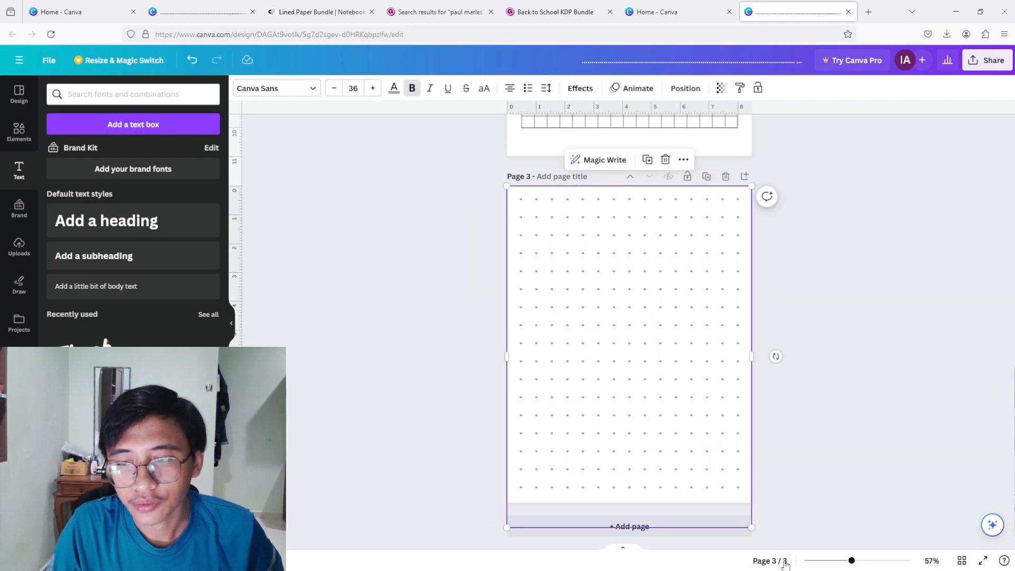
left_click_drag(751, 527, 708, 464)
left_click_drag(706, 323, 752, 323)
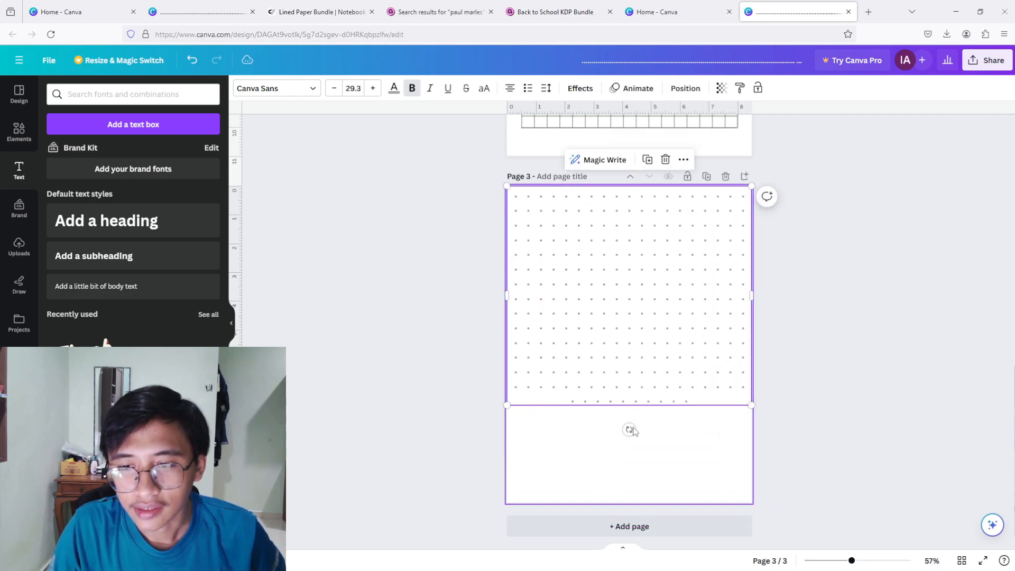
Copy the lower rows of dots and paste them after the last dot to fill the rest of page 3.
left_click(625, 392)
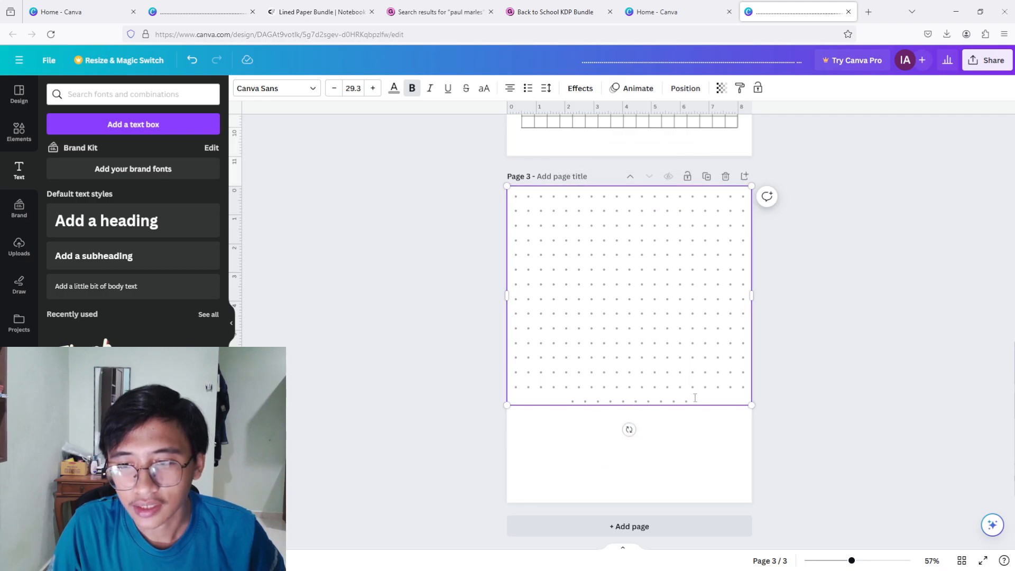
left_click_drag(694, 397, 521, 331)
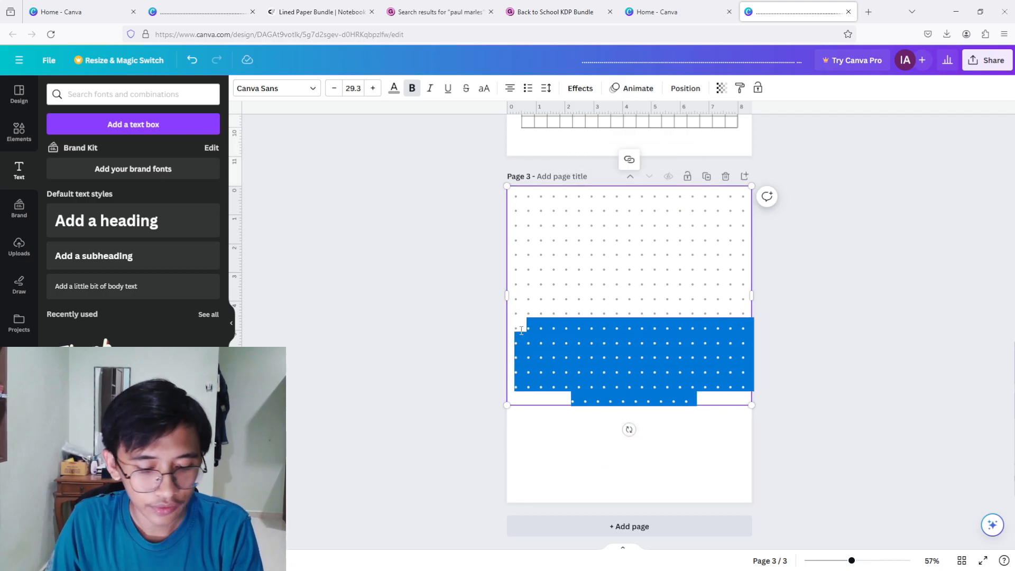
left_click(721, 404)
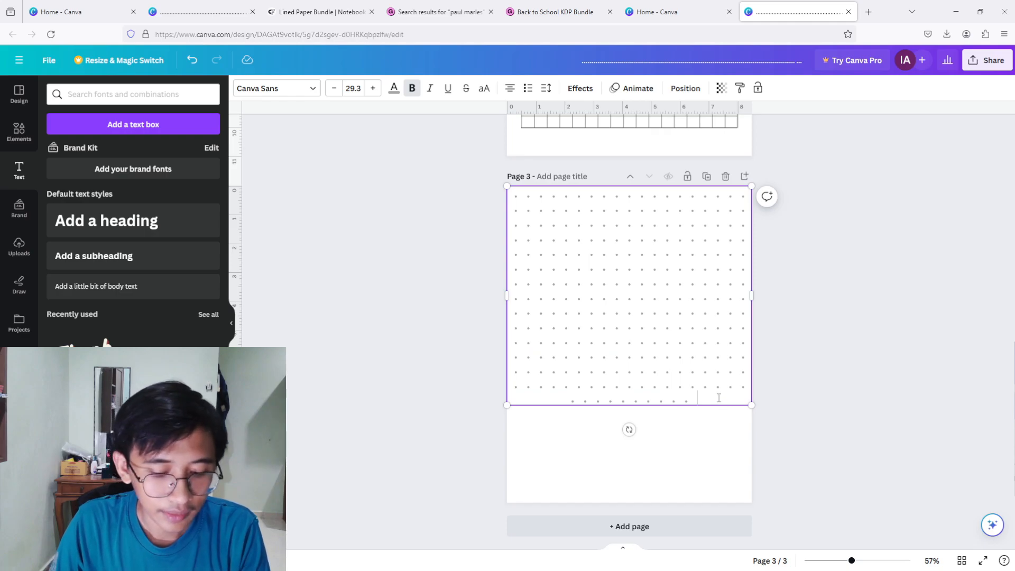
key("ctrl+v")
left_click(787, 407)
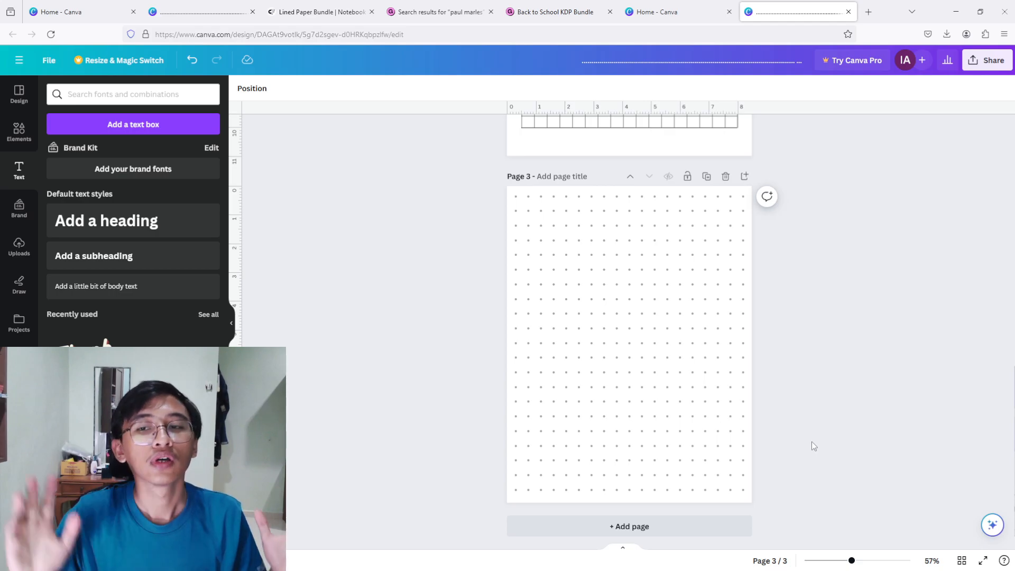
Delete the surplus rows of dots that run past the bottom edge of page 3.
left_click(618, 480)
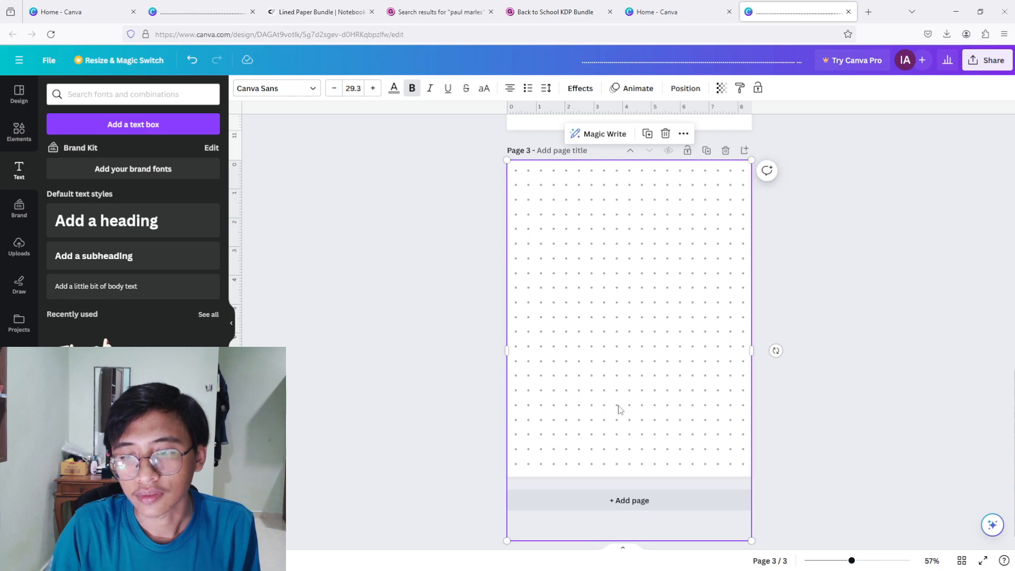
scroll(617, 391, "up", 1)
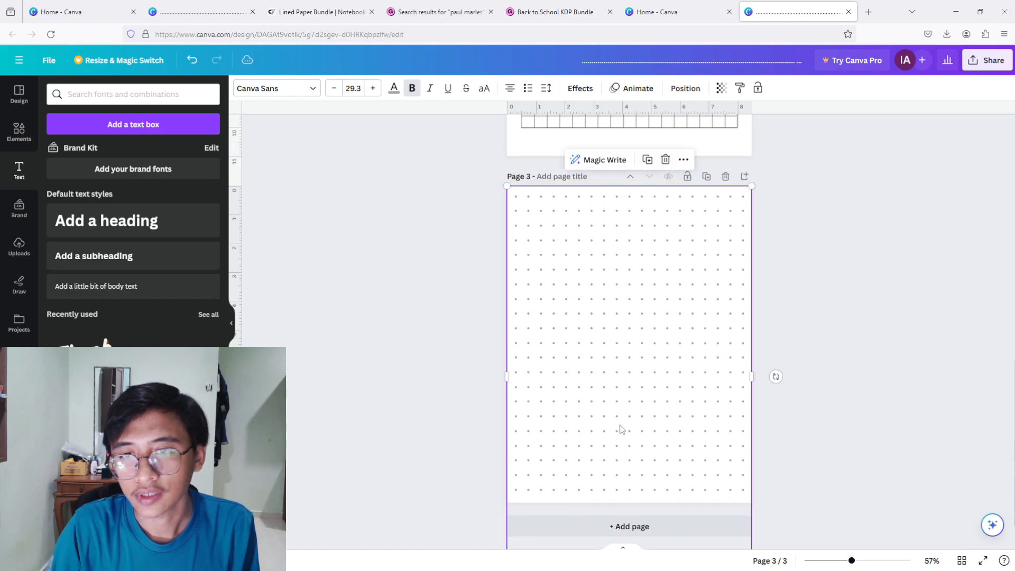
scroll(702, 399, "down", 1)
left_click_drag(513, 478, 722, 536)
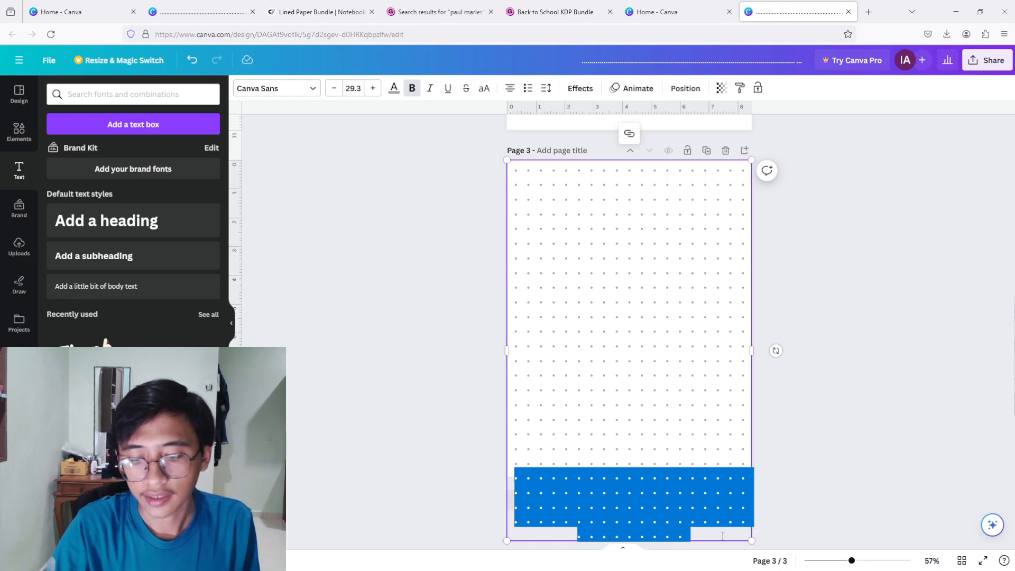
key("BackSpace")
left_click(801, 307)
scroll(800, 306, "up", 1)
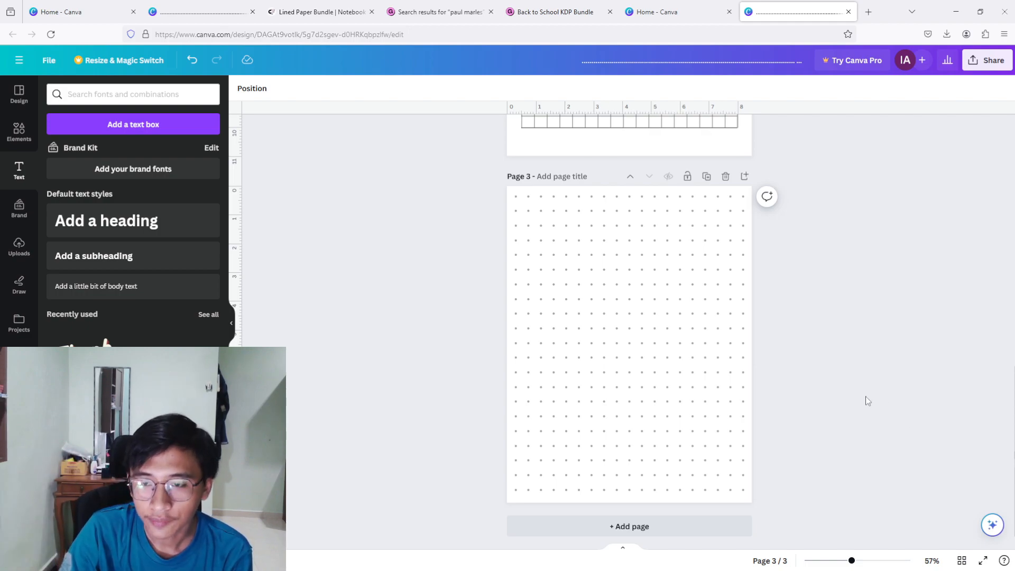
Add a blank page 4, insert a straight line and place it in the page's upper left area.
mouse_move(650, 570)
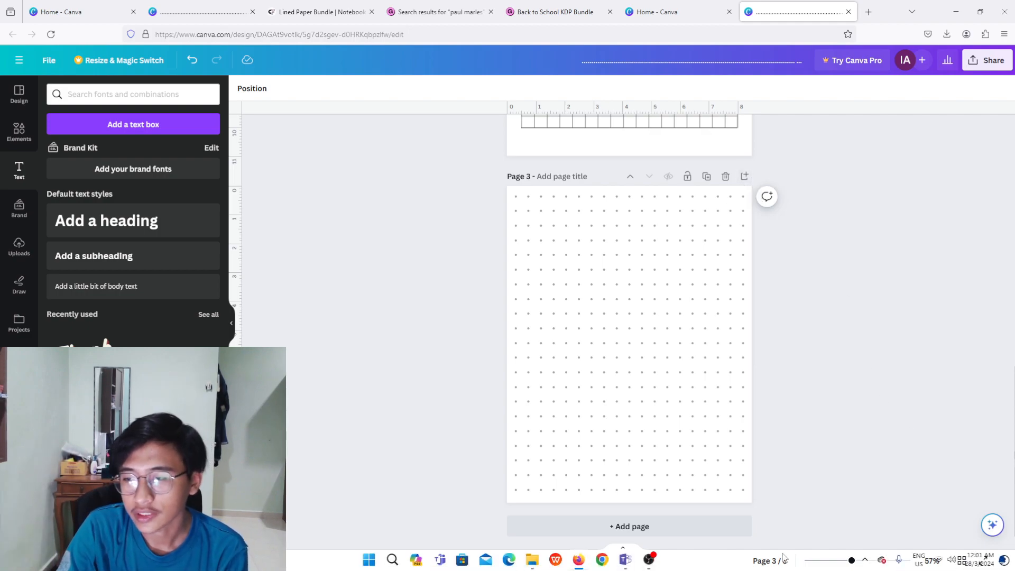
left_click(744, 176)
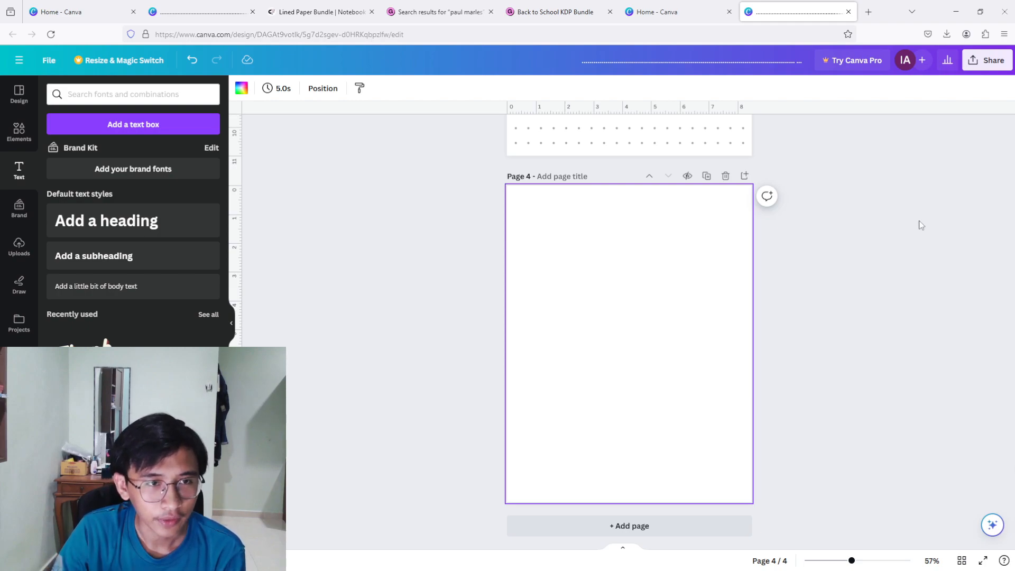
left_click(19, 131)
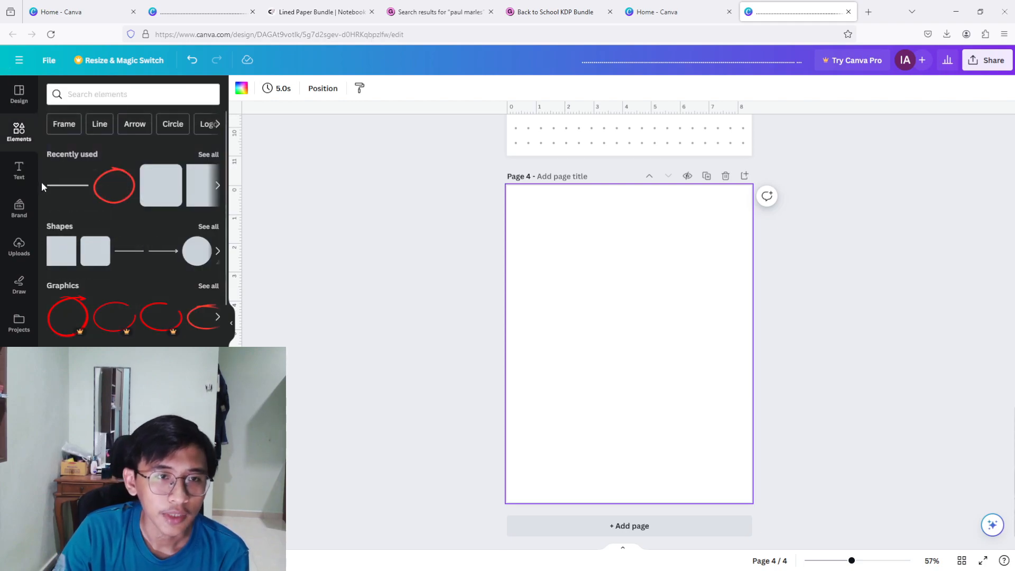
left_click(61, 189)
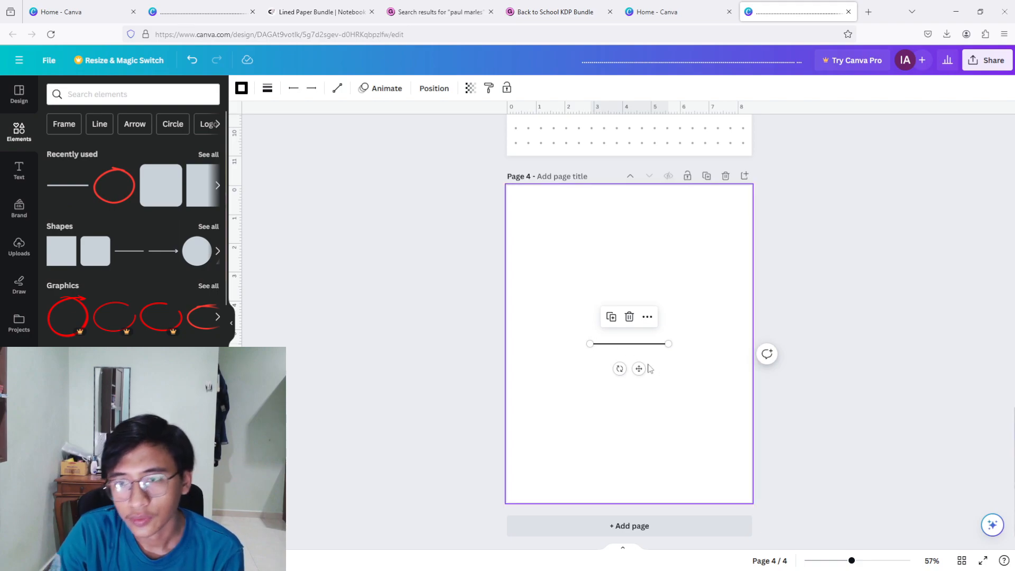
left_click_drag(639, 368, 580, 290)
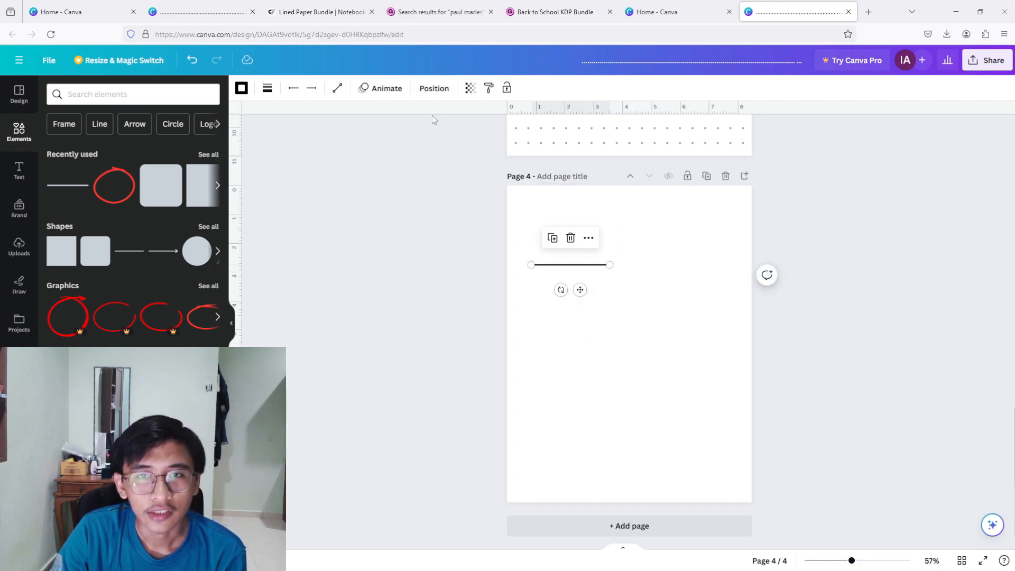
Place a horizontal guide about 2 in down page 4 and stretch the line along it across the full page width.
left_click(426, 118)
left_click_drag(424, 108, 446, 243)
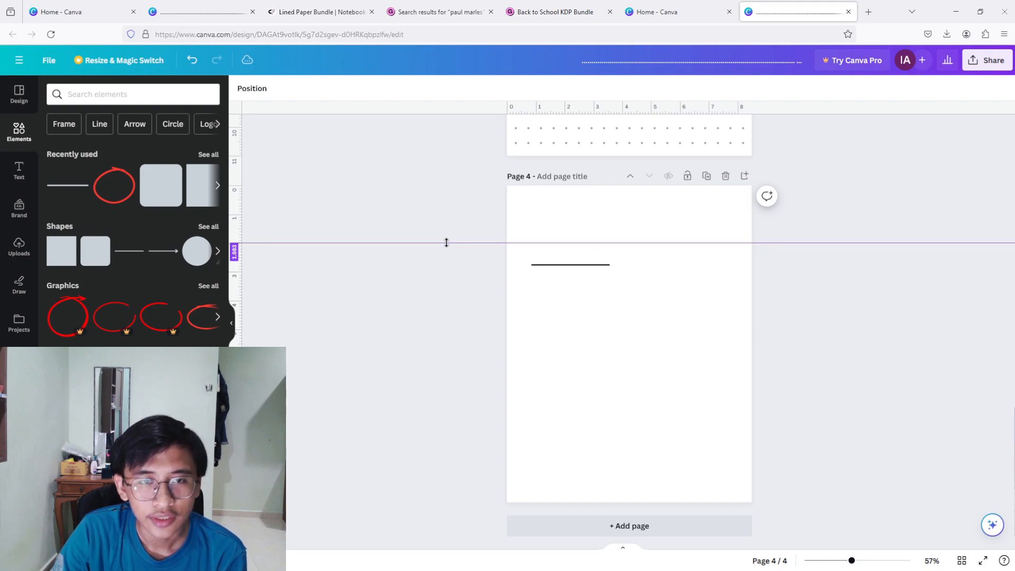
left_click_drag(447, 244, 446, 243)
left_click_drag(558, 264, 534, 247)
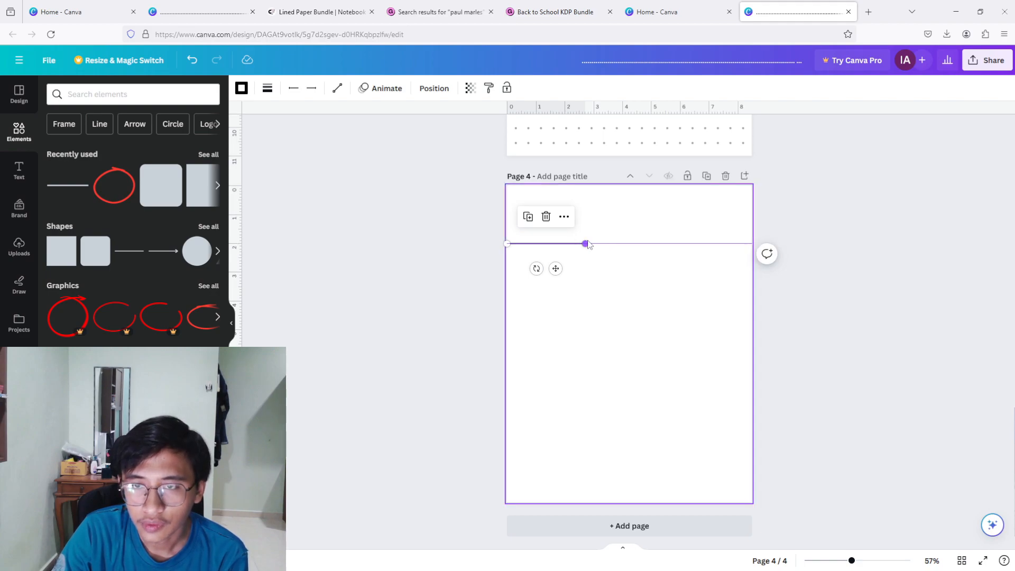
left_click_drag(585, 243, 750, 242)
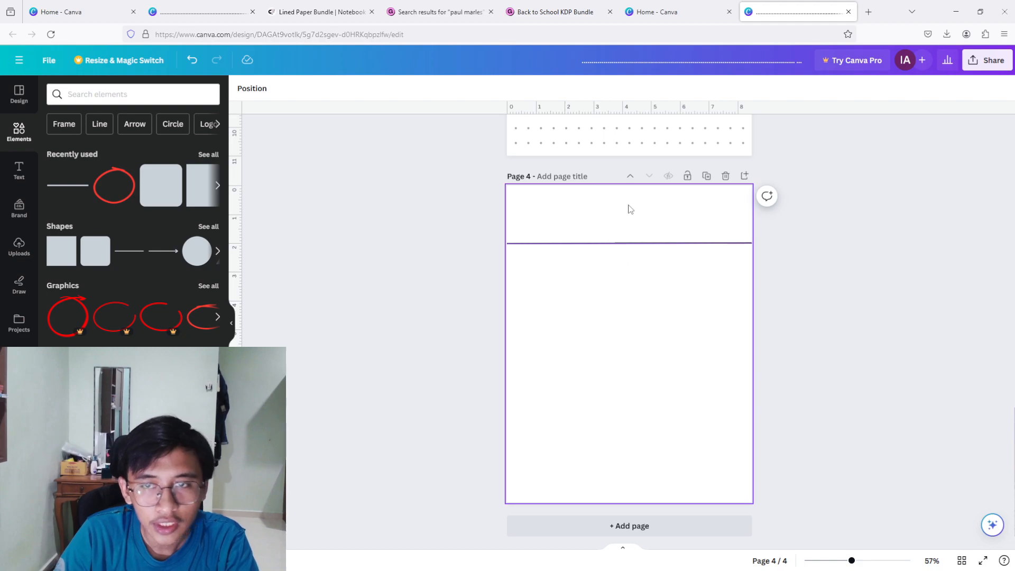
key("ctrl+v")
key("Escape")
left_click(661, 344)
key("Delete")
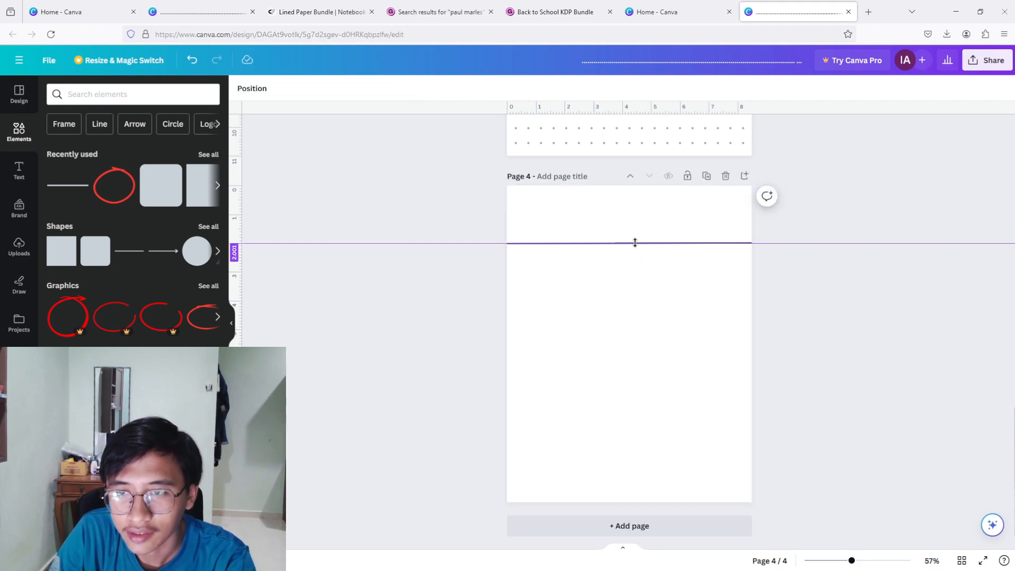
Remove the horizontal guide from page 4 and select the full-width line.
left_click_drag(504, 230, 540, 108)
left_click(516, 244)
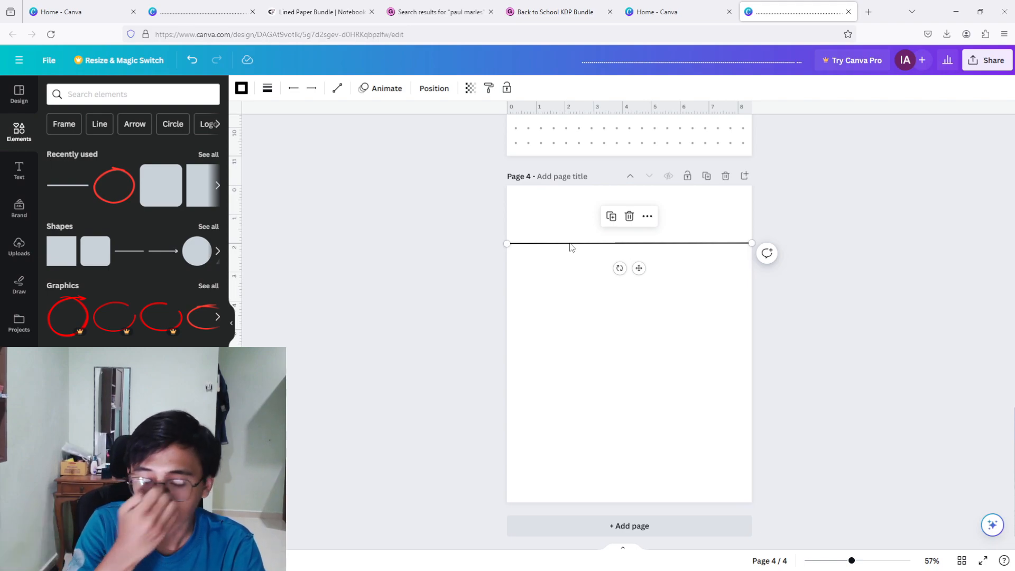
Place a copy of the full-width line about 0.5 in below the original and give it the short-dash style.
left_click_drag(637, 269, 637, 288)
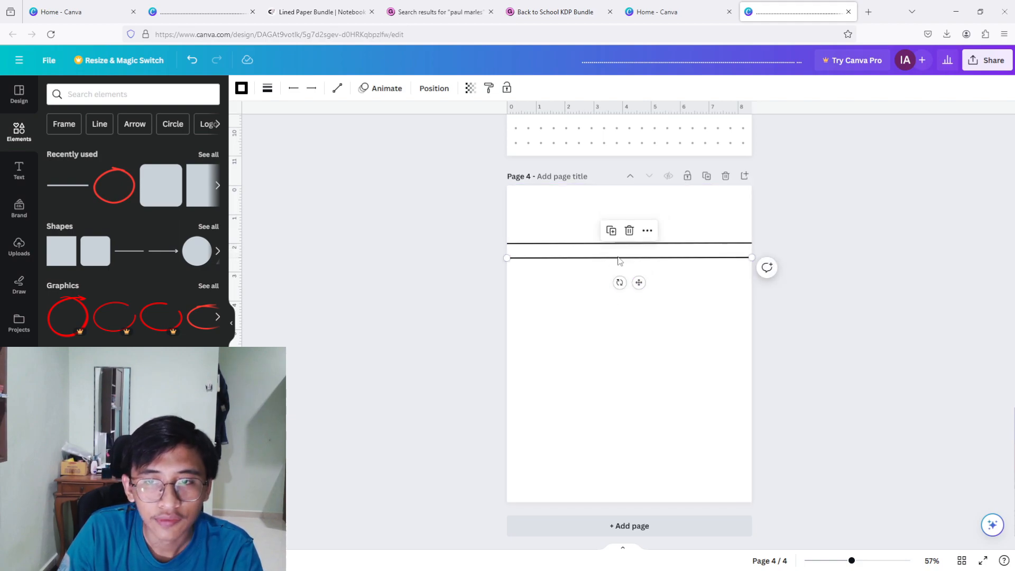
left_click(268, 88)
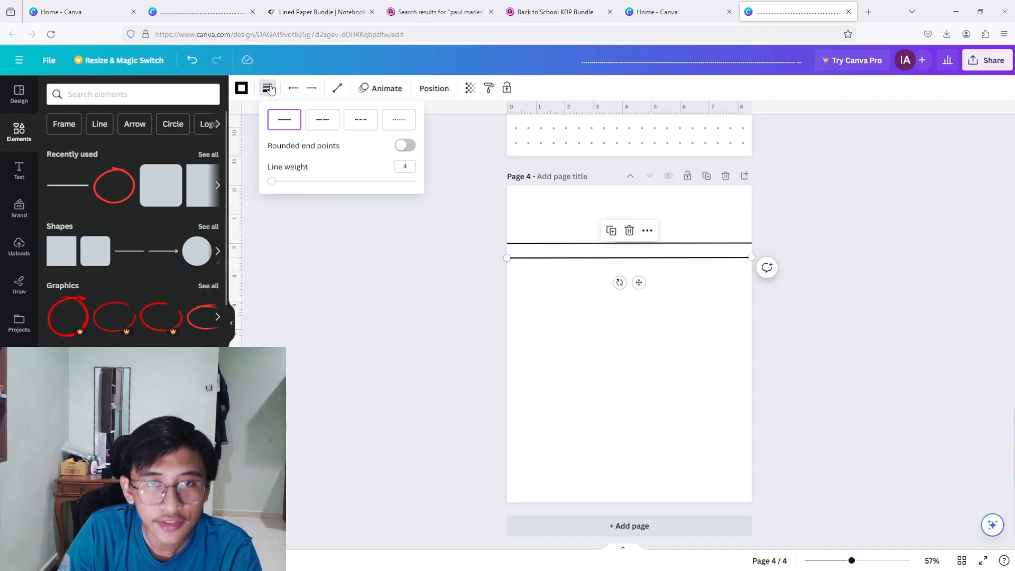
left_click(328, 125)
left_click(408, 248)
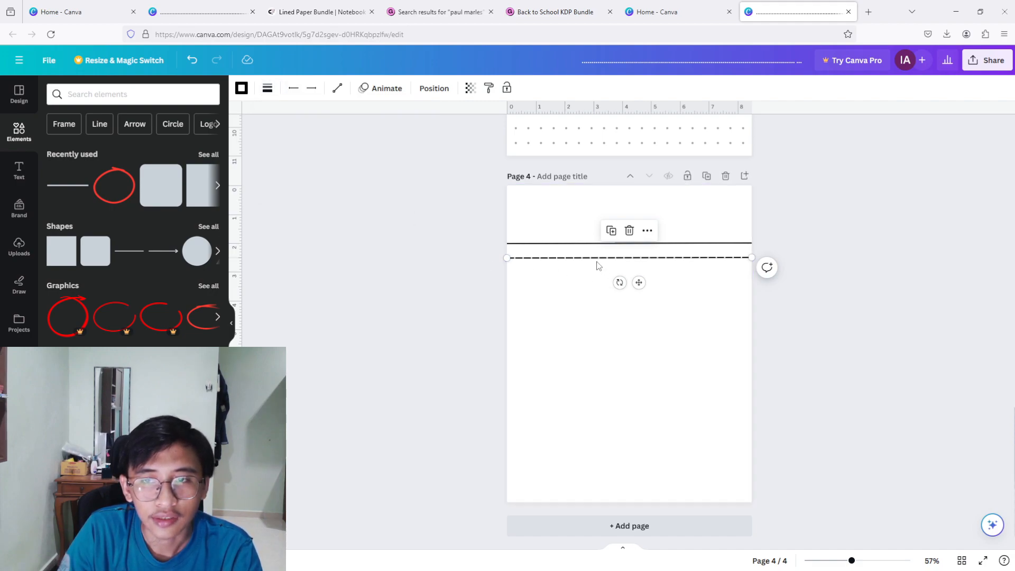
left_click(267, 88)
left_click(369, 129)
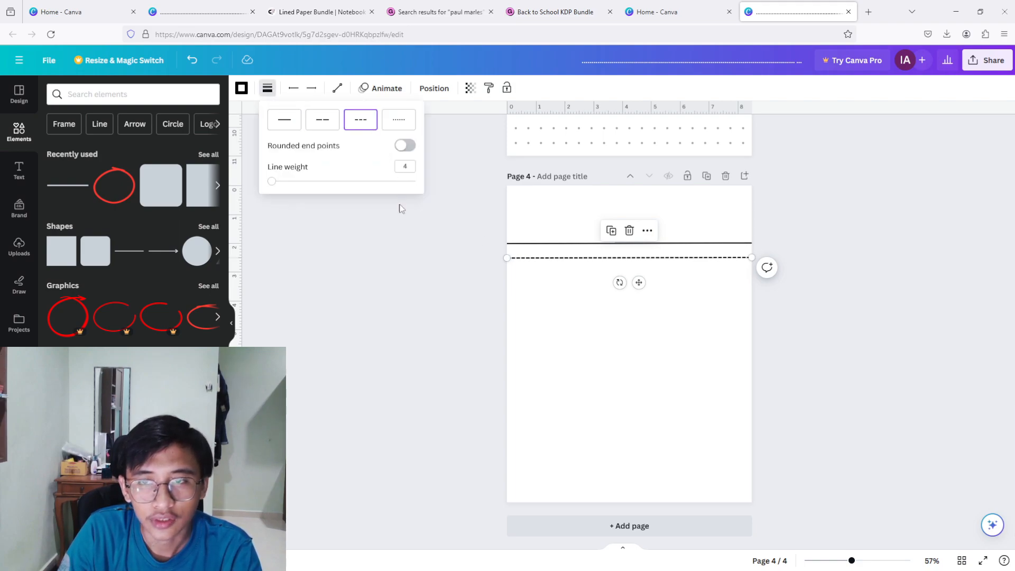
left_click(460, 286)
left_click(414, 301)
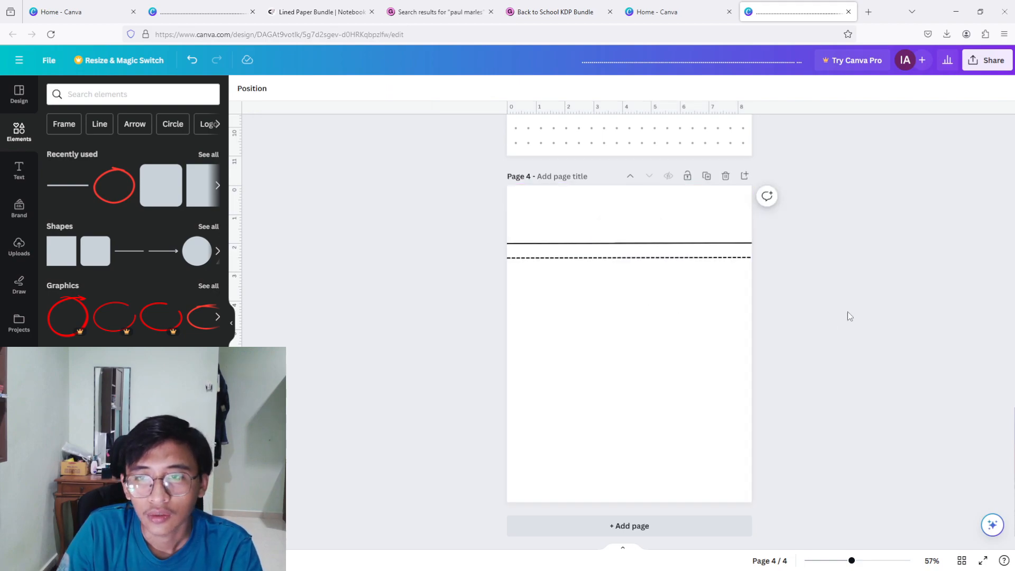
Recolor both the solid and the dashed line on page 4 with the dark gray document color.
left_click_drag(546, 228, 577, 281)
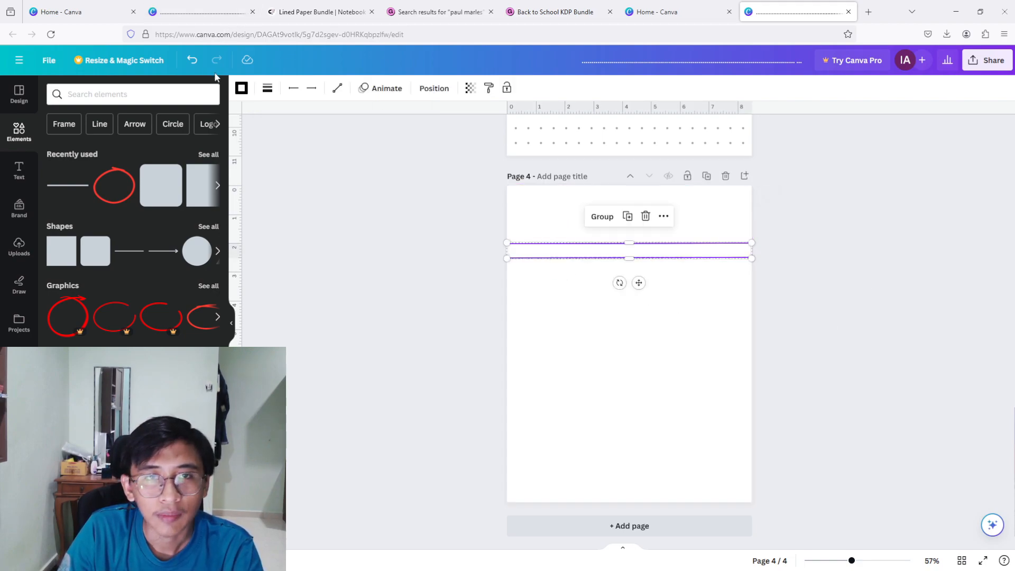
left_click(241, 88)
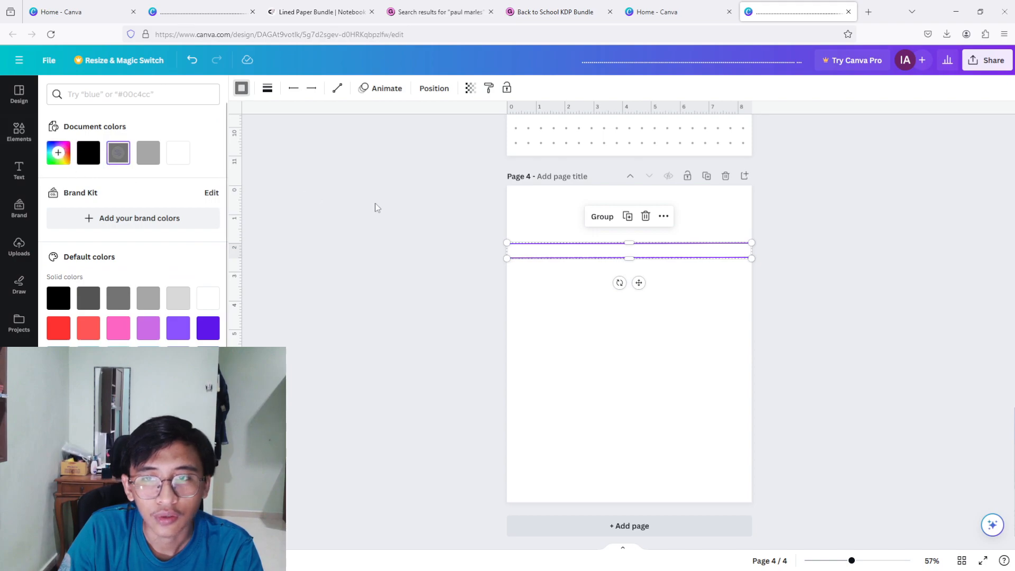
left_click(478, 253)
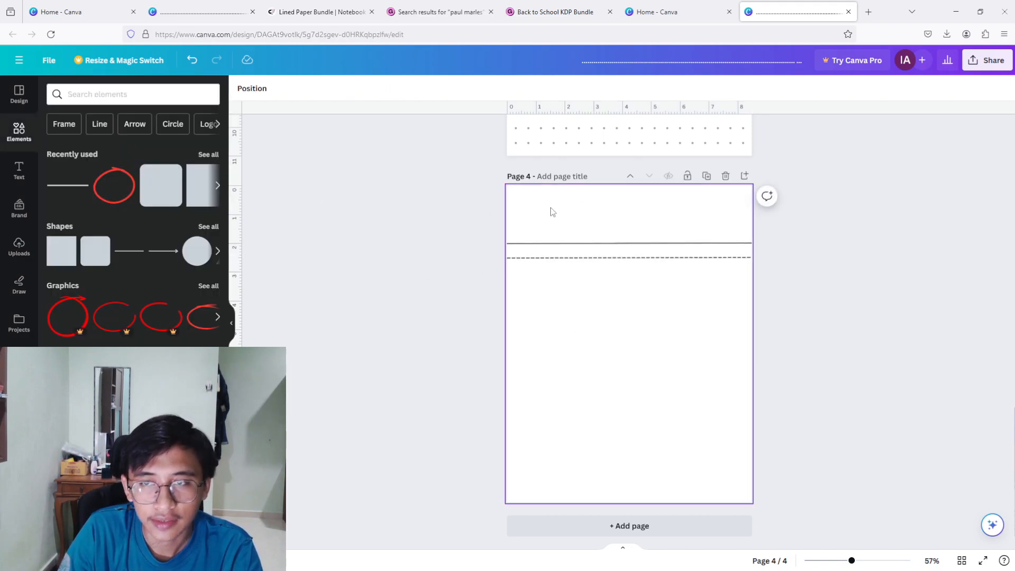
Set the line weight of the solid and dashed lines to 2.
left_click_drag(451, 222, 634, 285)
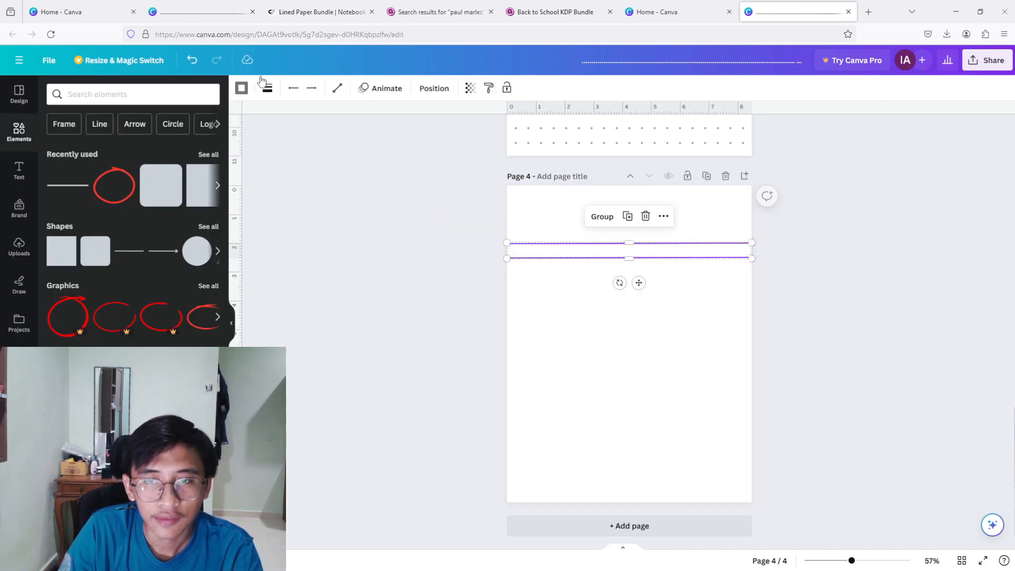
left_click(267, 88)
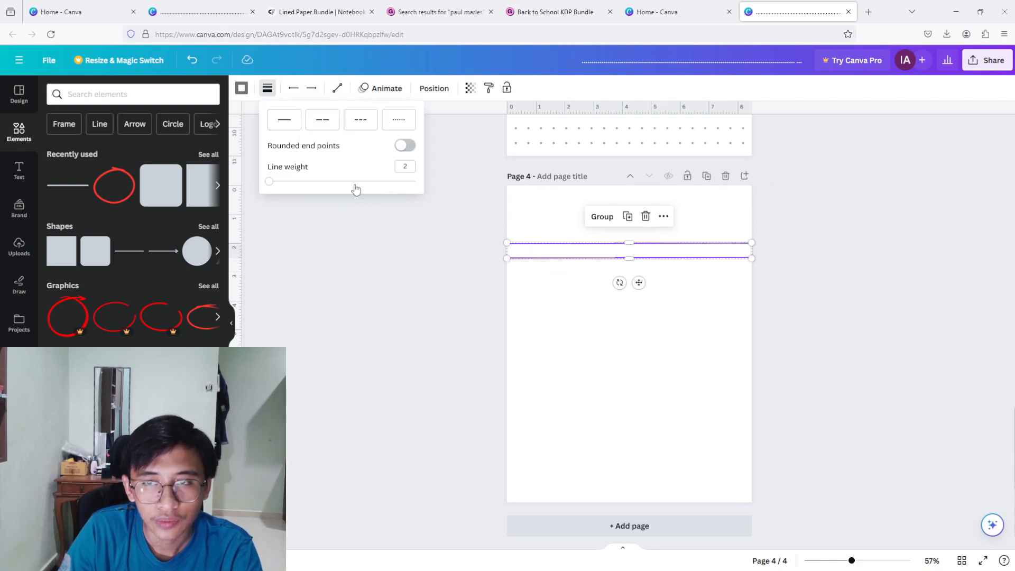
left_click(552, 313)
left_click_drag(453, 222, 597, 270)
left_click(268, 88)
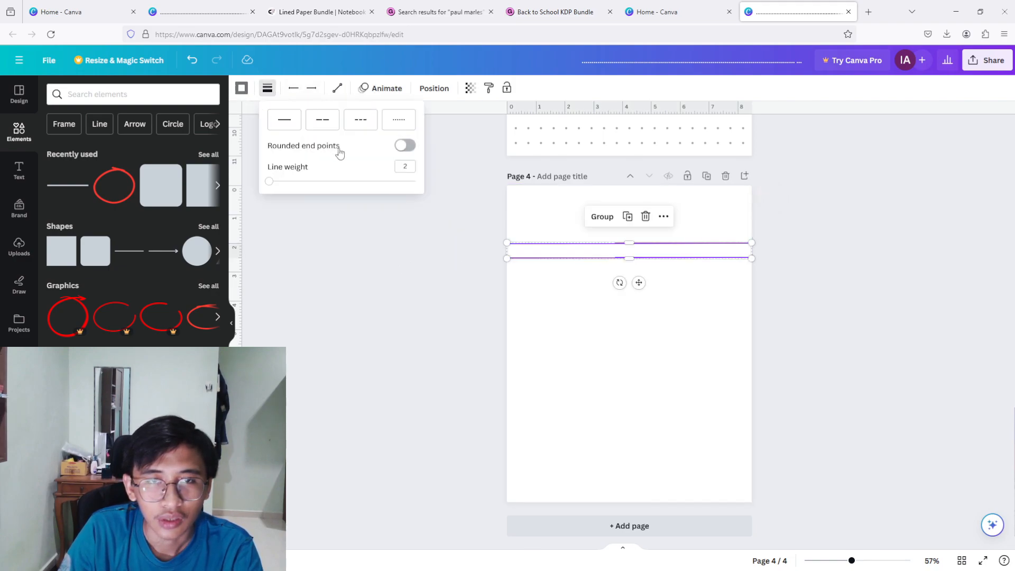
left_click(341, 226)
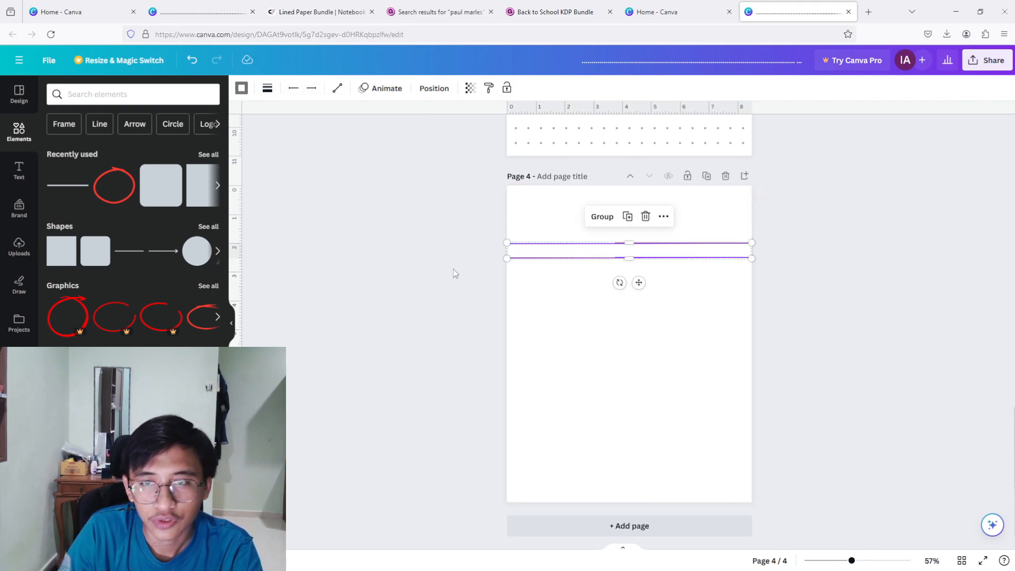
Set the line weight of the solid and dashed lines to 4.
left_click(458, 270)
left_click_drag(440, 181, 682, 320)
left_click(267, 88)
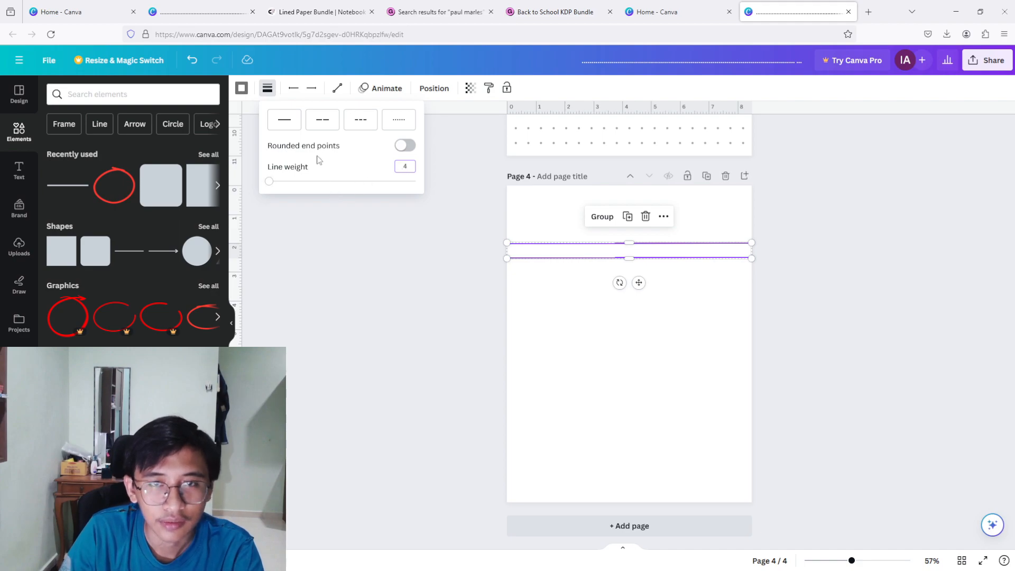
left_click(371, 274)
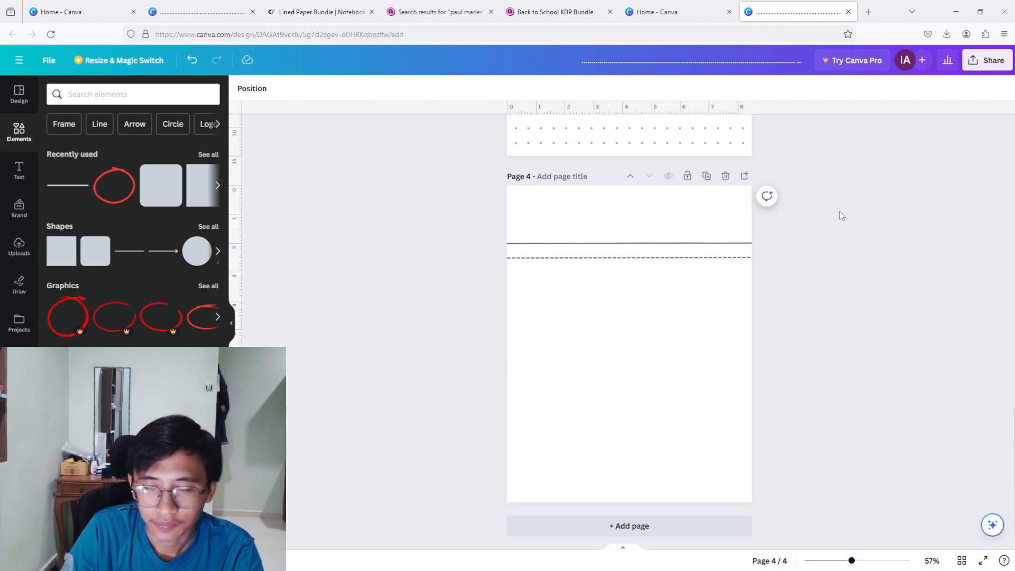
Duplicate the solid line and place the copy about 0.5 in below the dashed line, across the full page width.
left_click(621, 244)
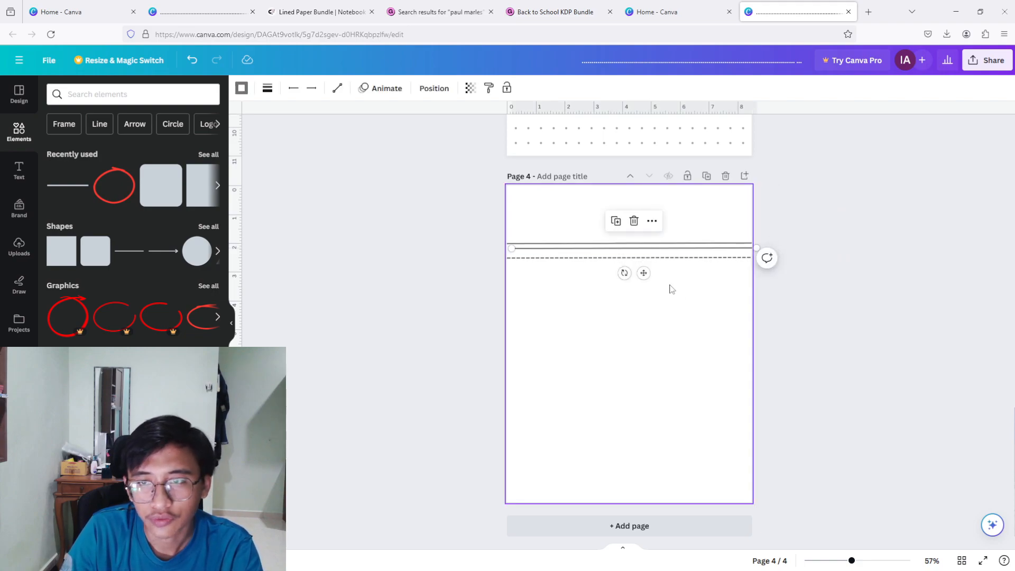
left_click_drag(639, 269, 645, 295)
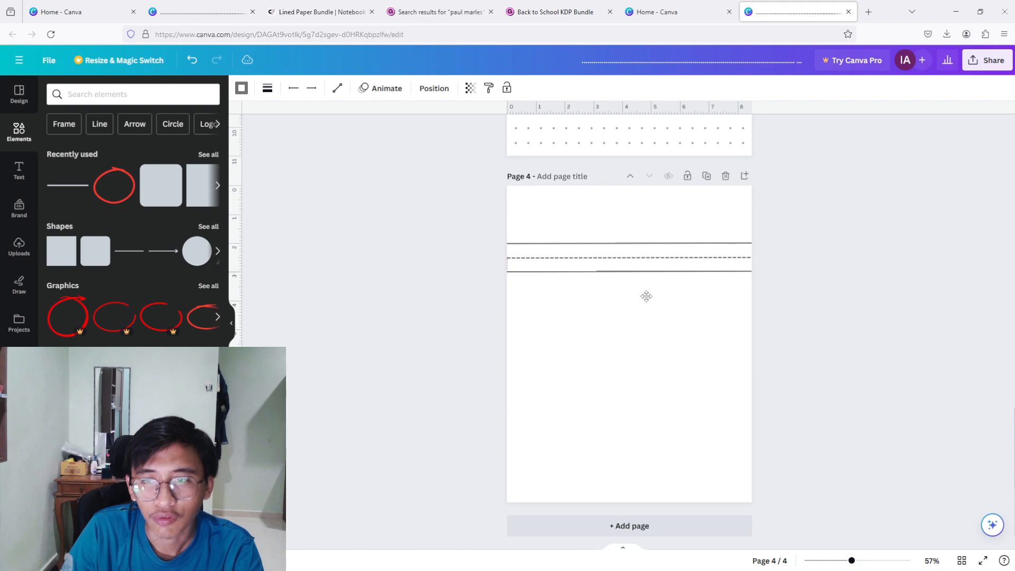
left_click(855, 217)
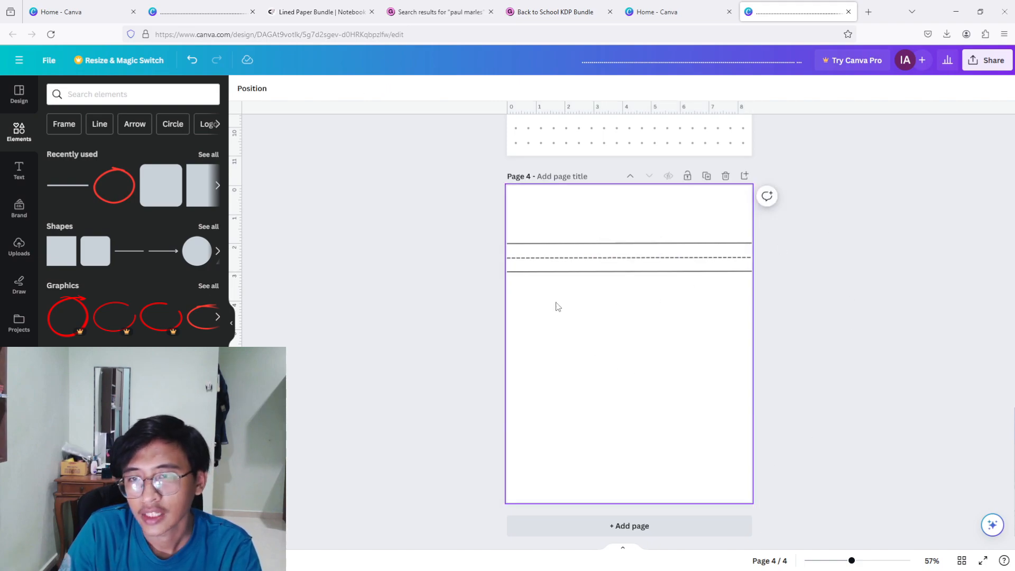
left_click(593, 272)
mouse_move(591, 281)
left_mouse_down()
mouse_move(591, 271)
mouse_move(594, 282)
left_mouse_up()
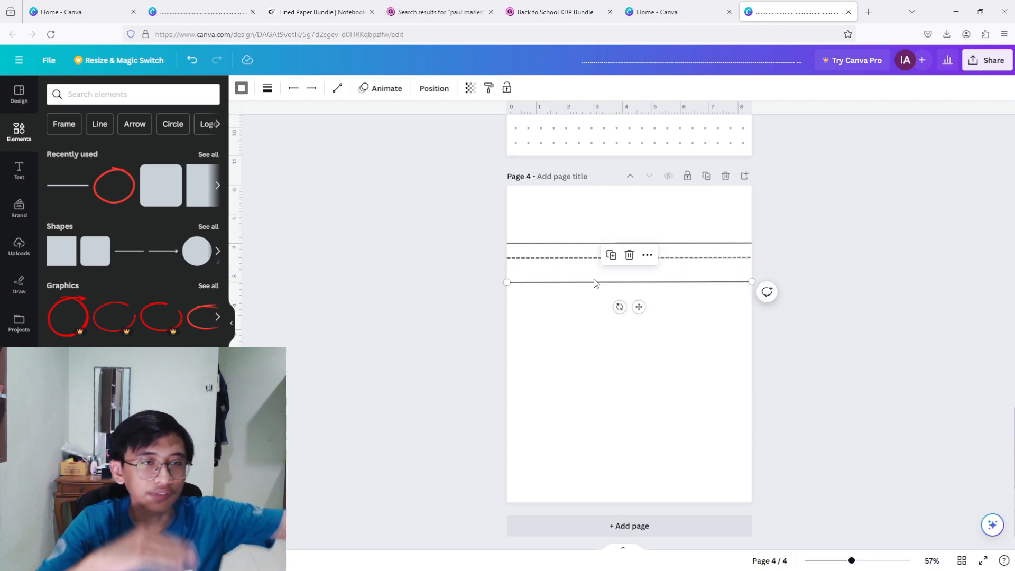
left_click_drag(593, 283, 600, 271)
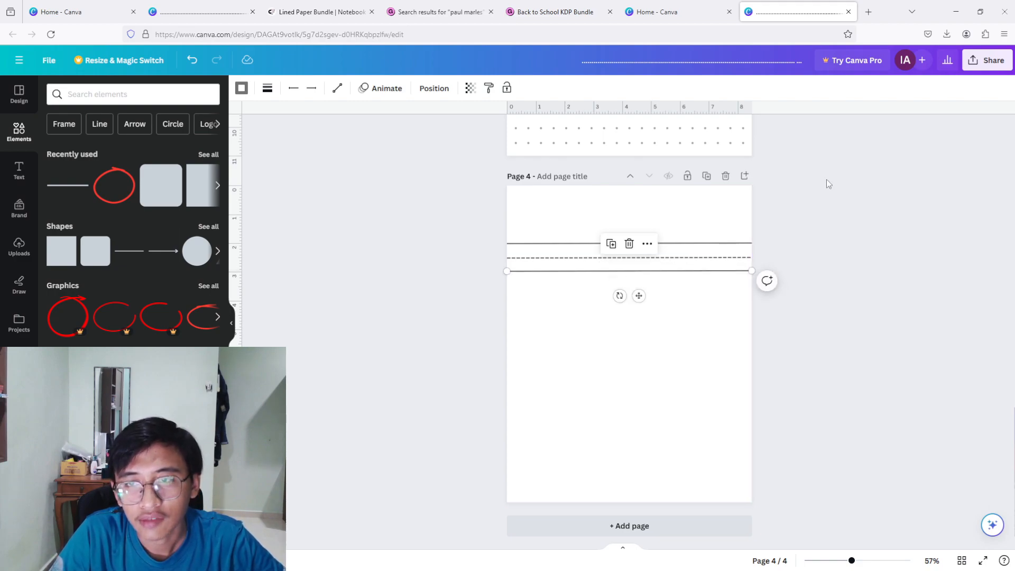
Select the three lines on page 4 and space them evenly with Tidy up.
left_click(530, 258)
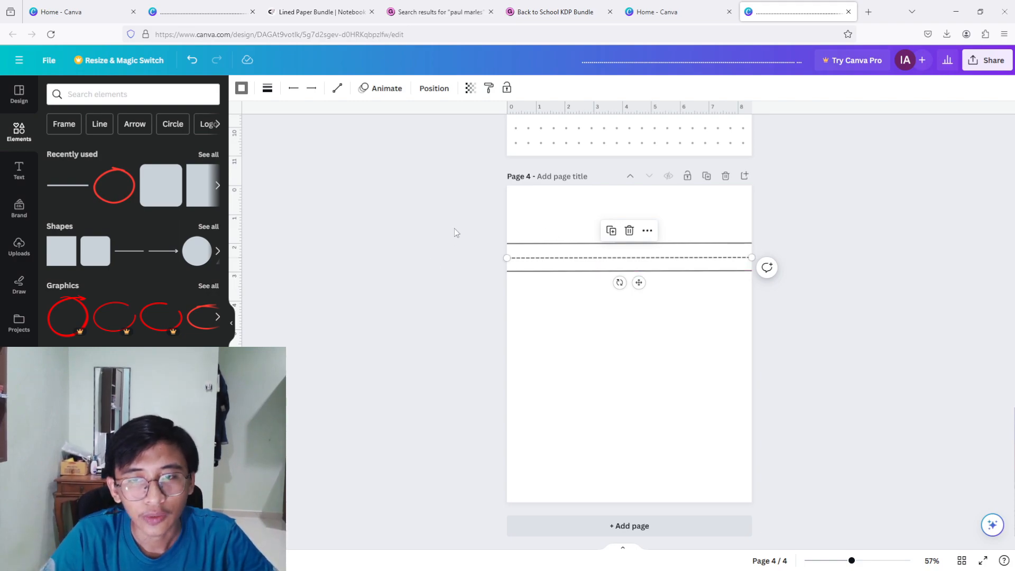
left_click_drag(480, 239, 541, 294)
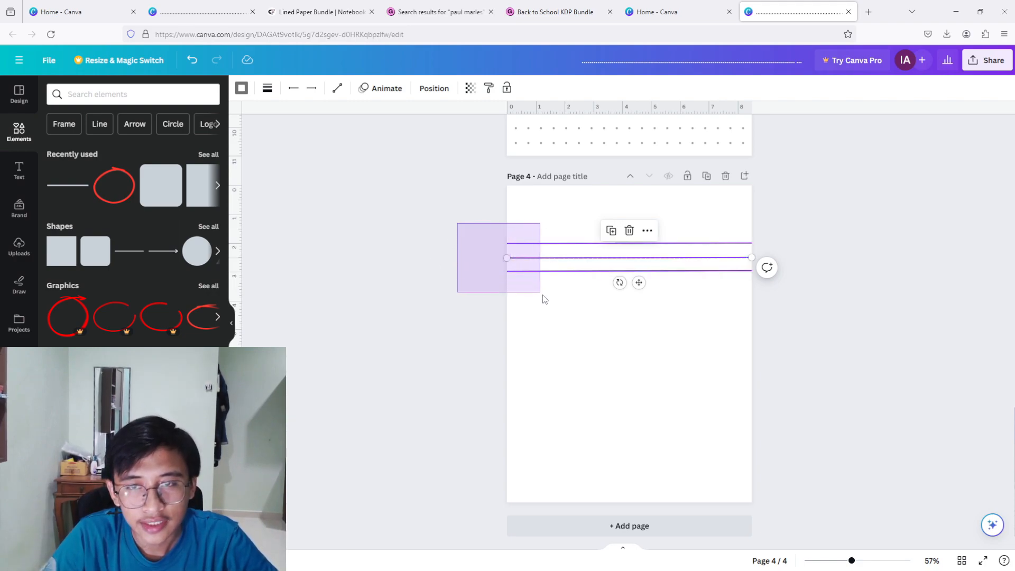
right_click(700, 258)
mouse_move(779, 405)
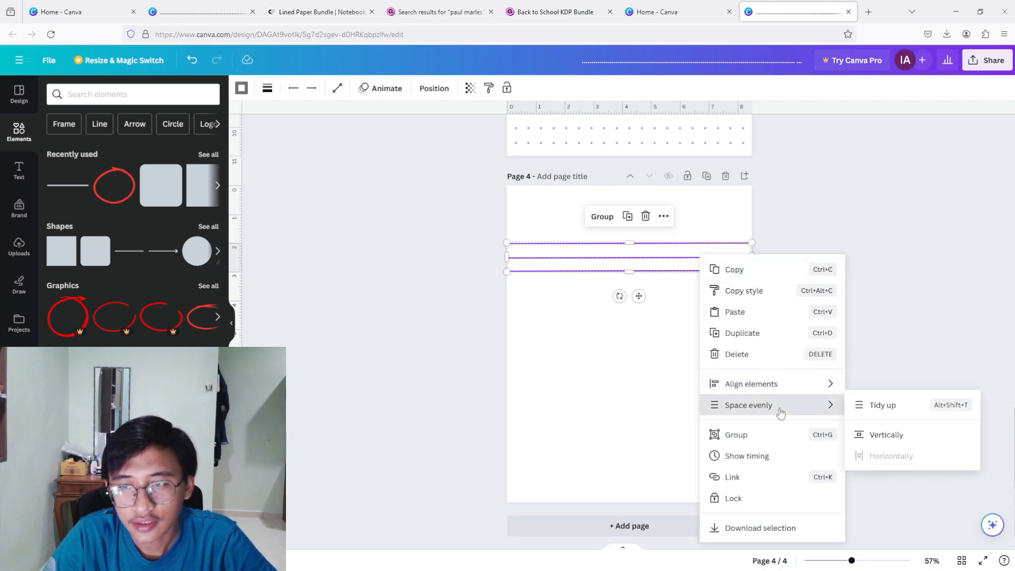
left_click(891, 408)
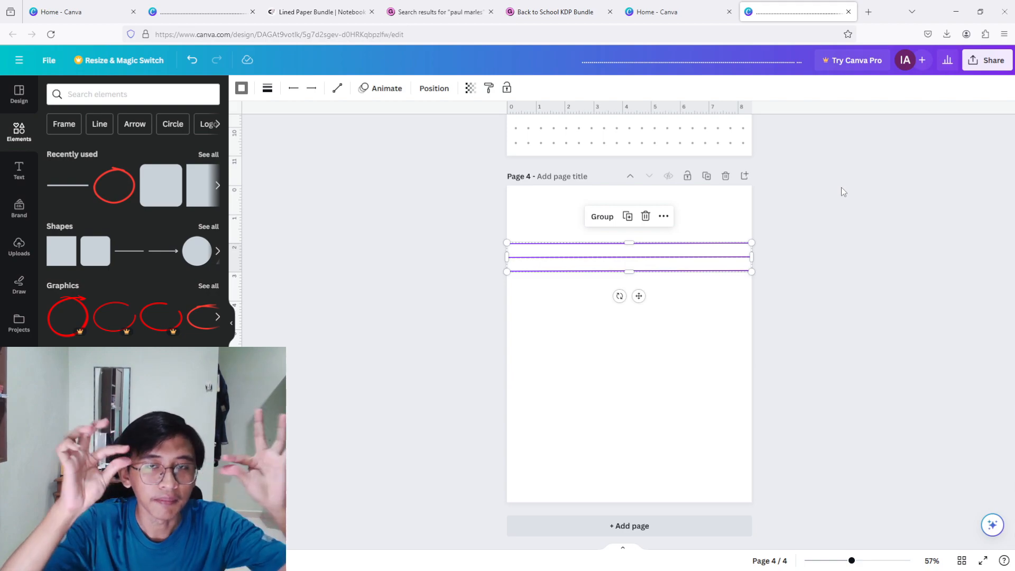
left_click(844, 320)
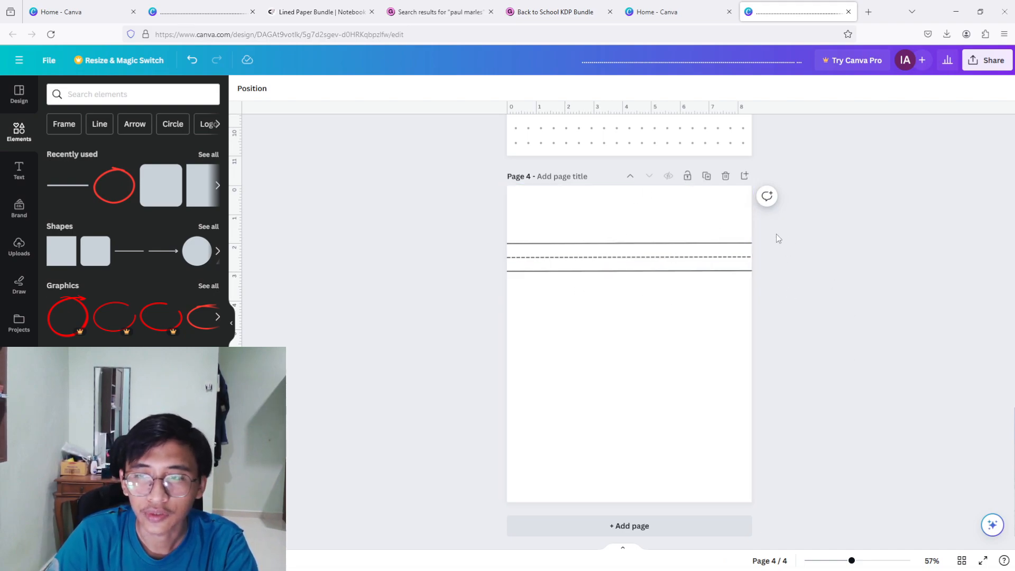
Group the two solid lines and the dashed line between them into one handwriting row.
left_click_drag(781, 236, 722, 292)
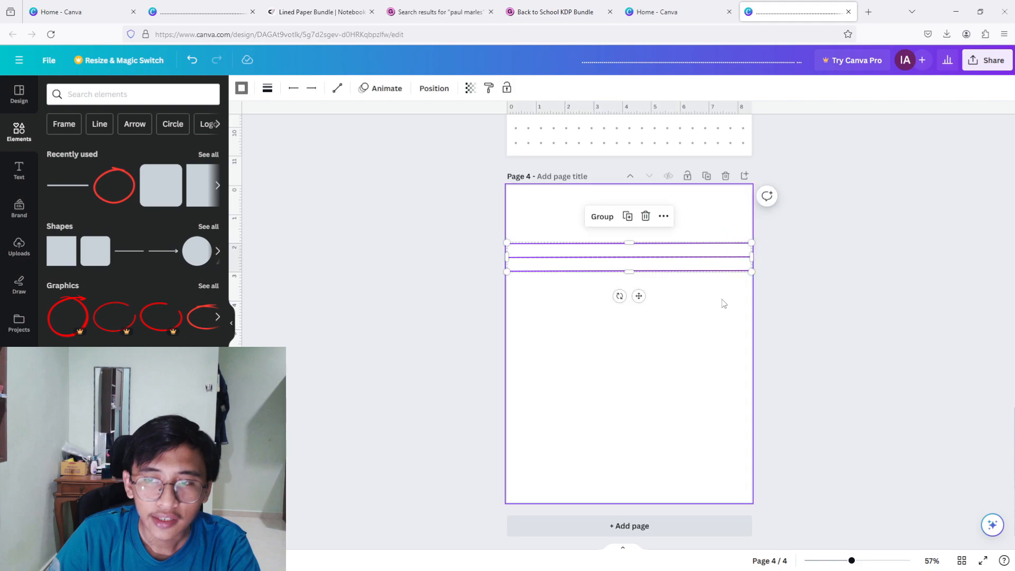
left_click(611, 222)
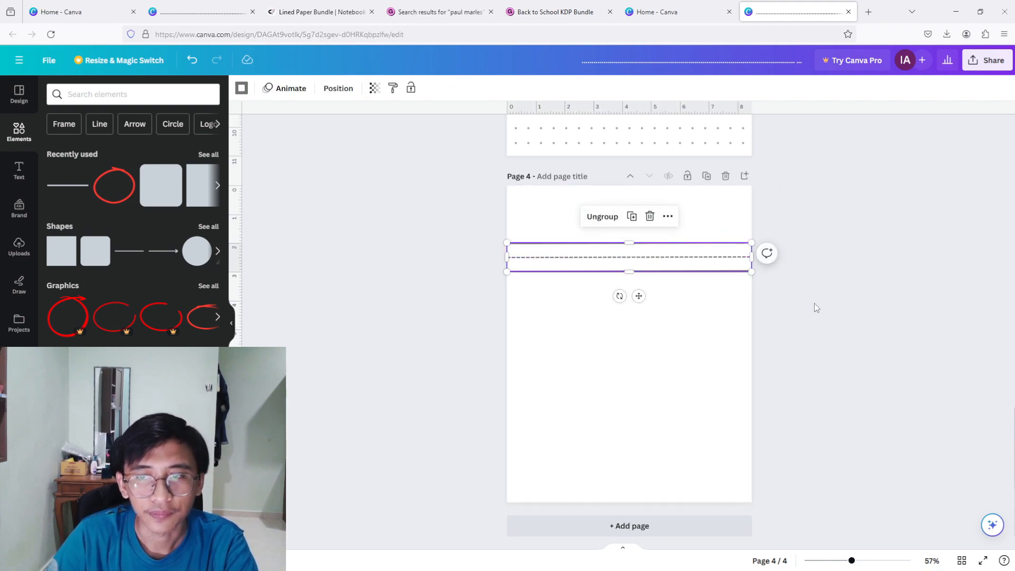
left_click(783, 219)
left_click(694, 251)
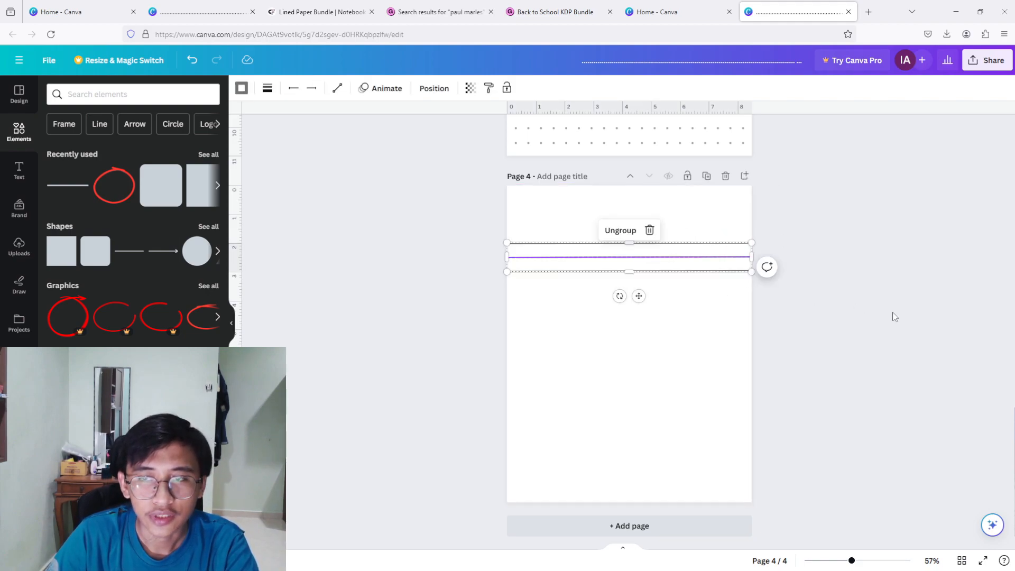
Duplicate the grouped handwriting row and stack the copies down page 4 until there are five rows.
left_click_drag(808, 234, 677, 292)
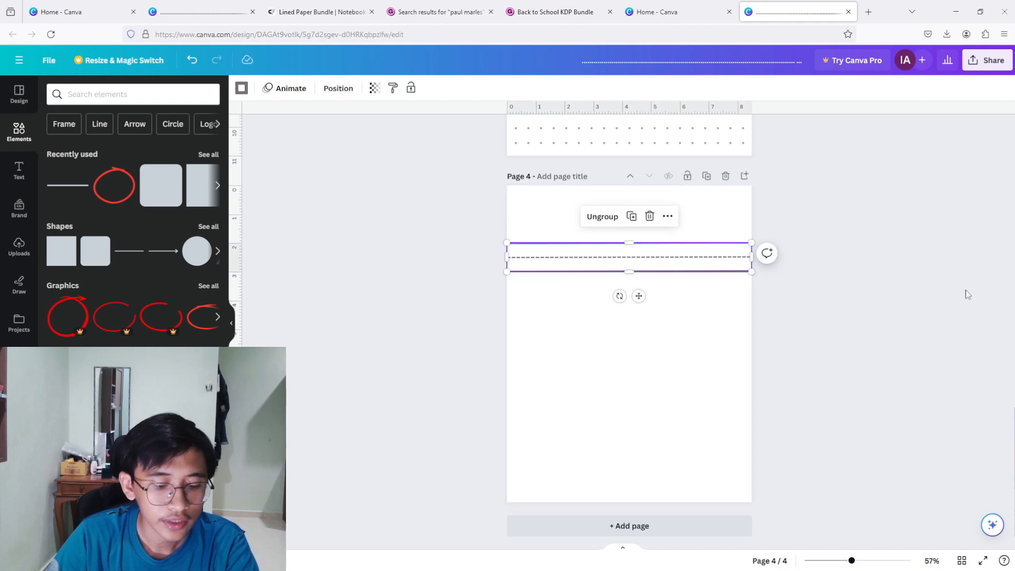
key("ctrl+d")
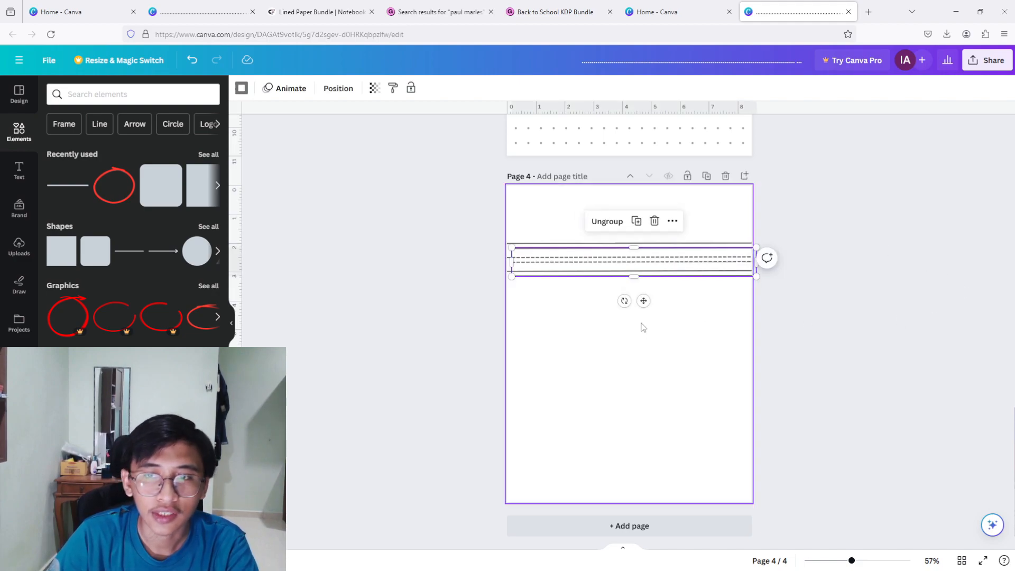
left_click_drag(642, 298, 639, 350)
left_click(628, 311)
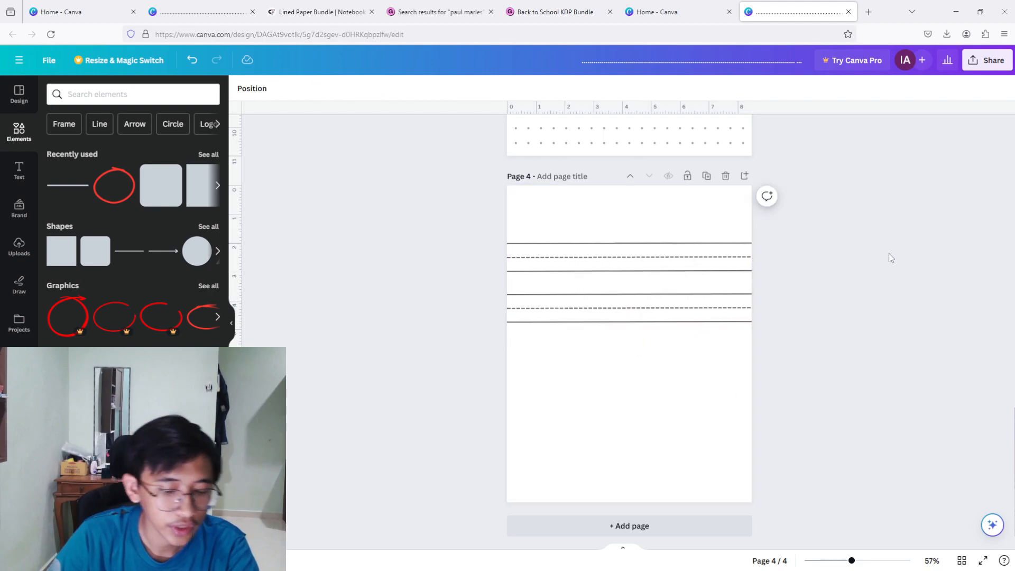
key("ctrl+v")
left_click_drag(643, 300, 639, 489)
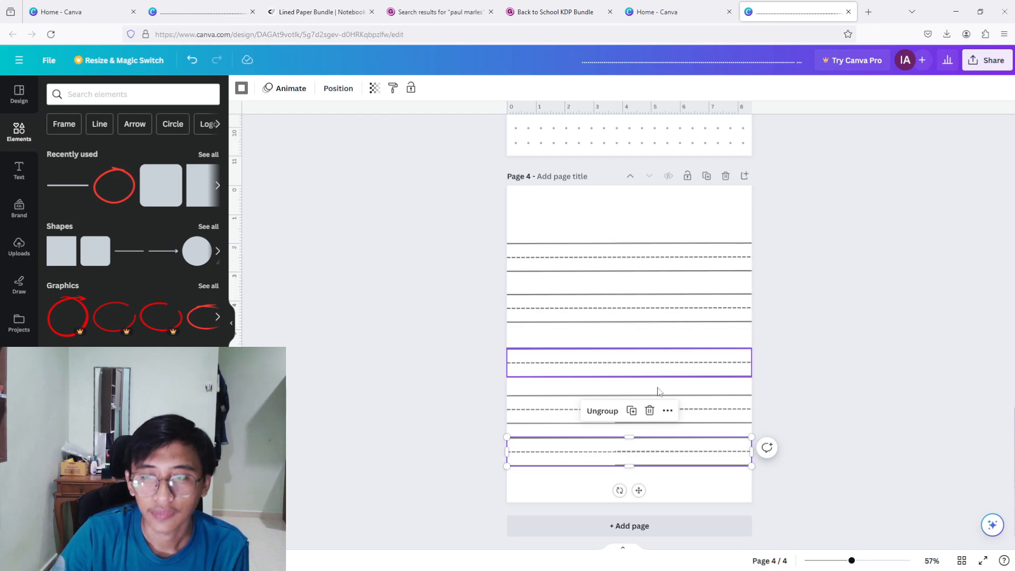
Nudge the fourth handwriting row up slightly to adjust its gap to the neighbouring rows.
left_click_drag(707, 413, 707, 410)
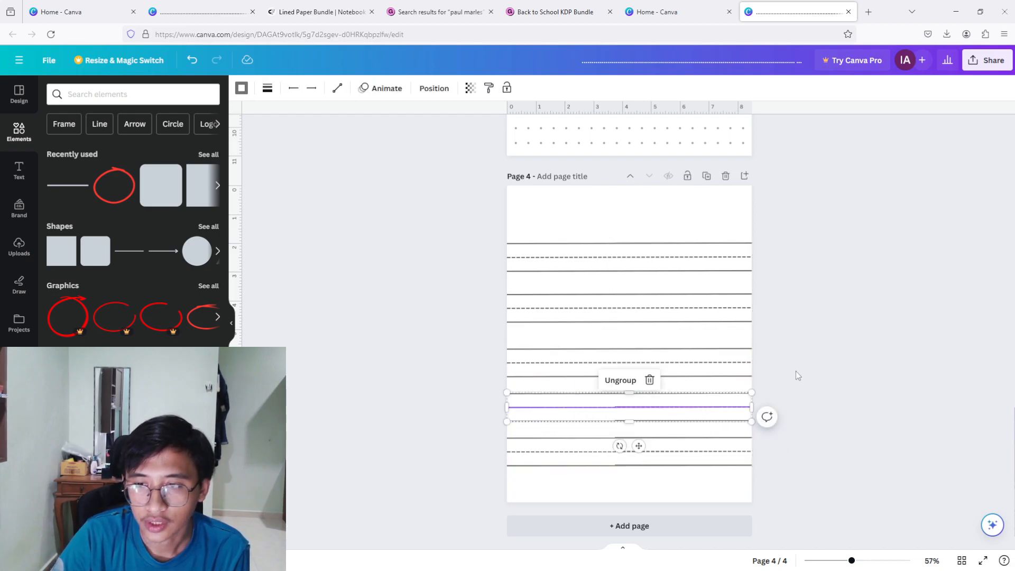
left_click(772, 326)
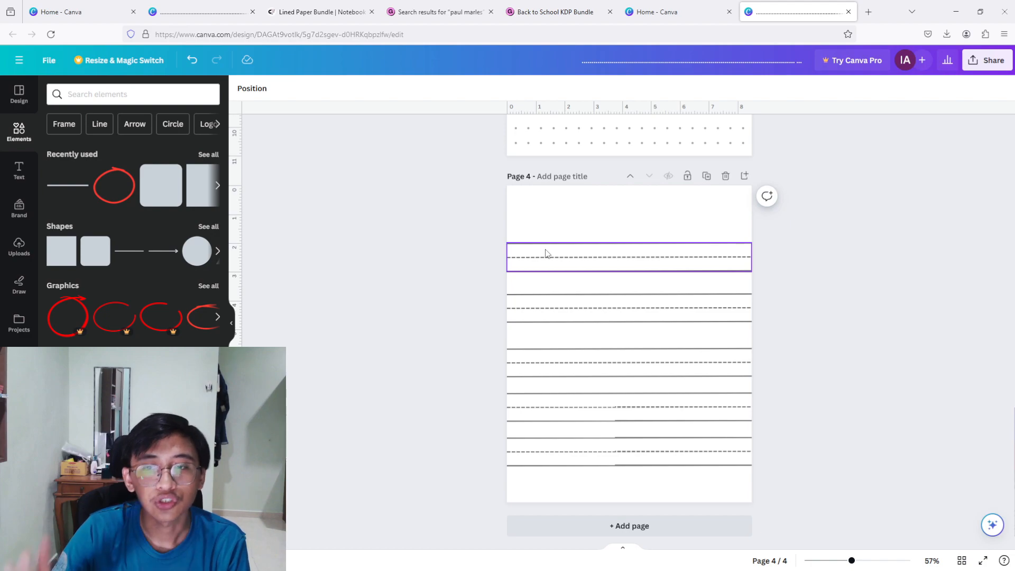
left_click(574, 451)
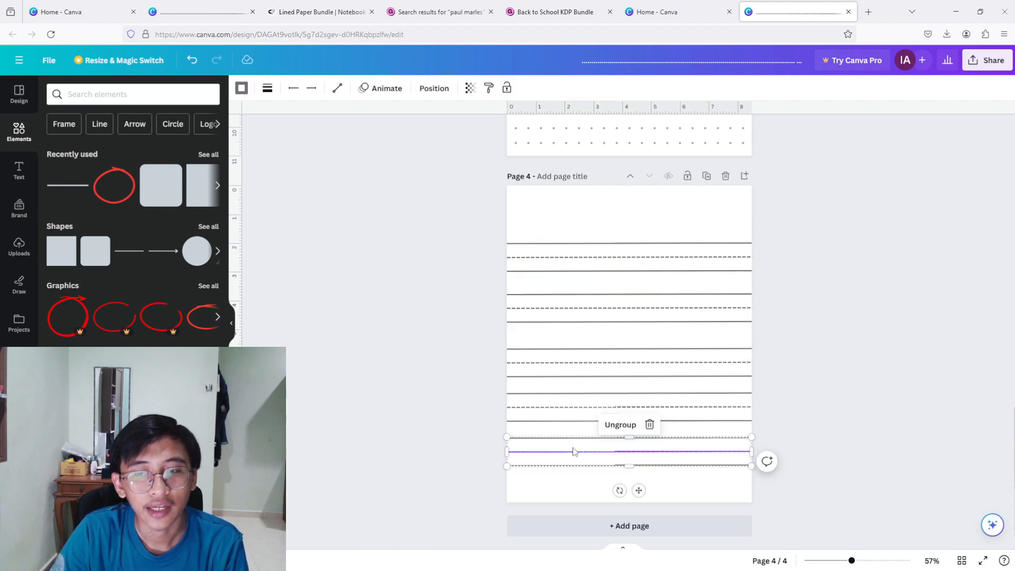
left_click(803, 382)
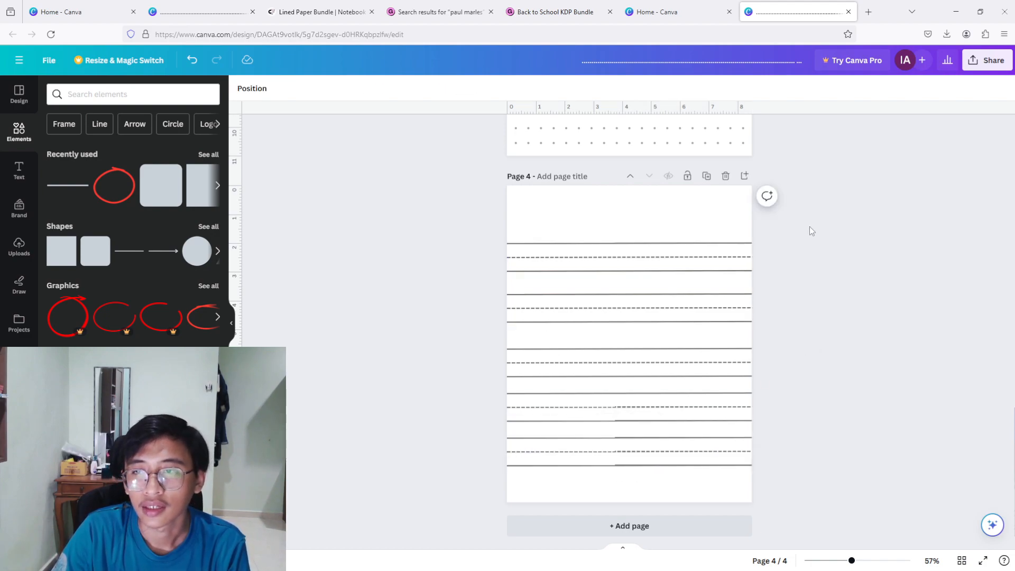
Select all five handwriting rows on page 4 and space them evenly down the page.
left_click_drag(803, 223, 640, 471)
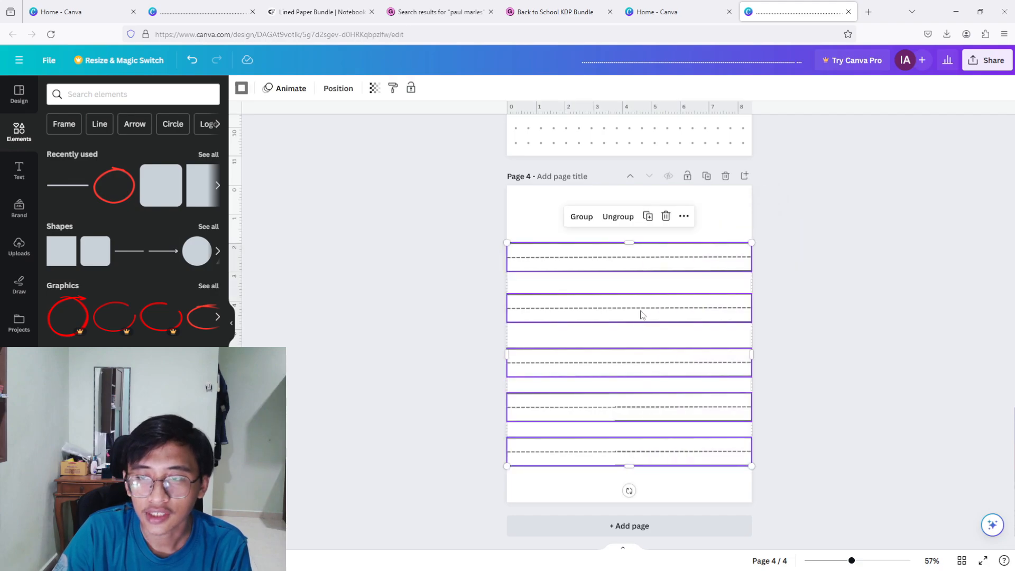
right_click(651, 268)
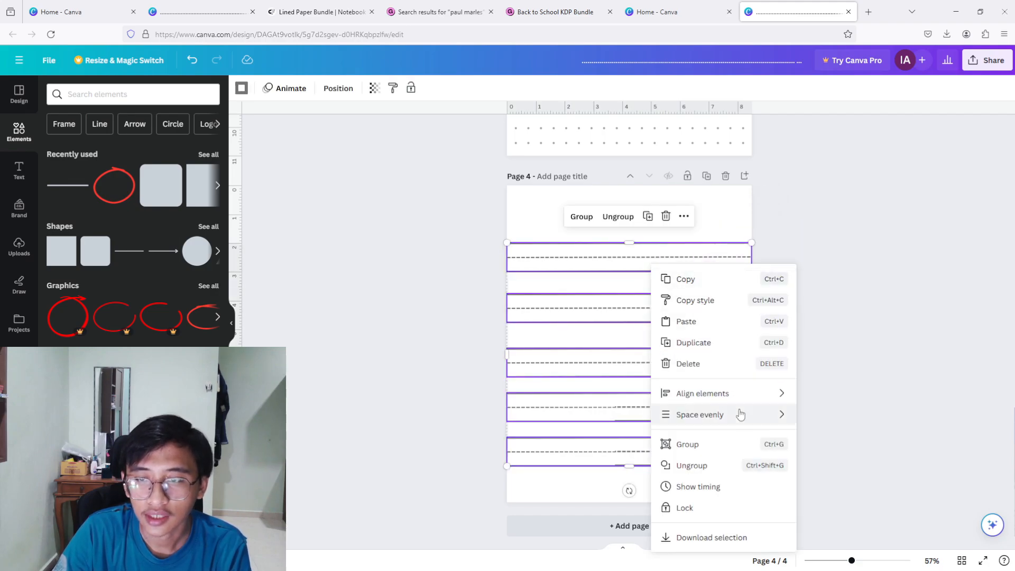
mouse_move(738, 414)
left_click(813, 414)
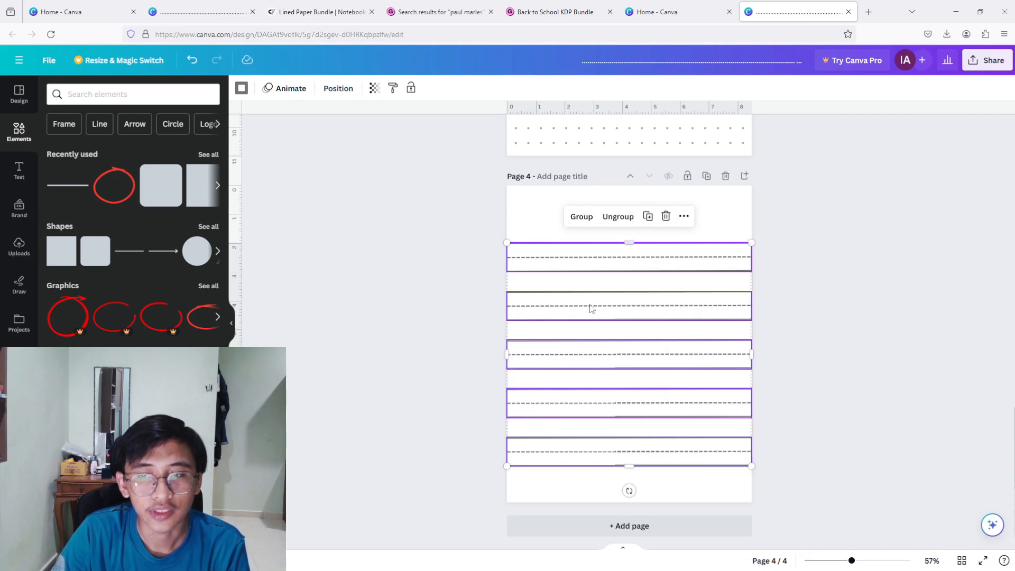
left_click(835, 323)
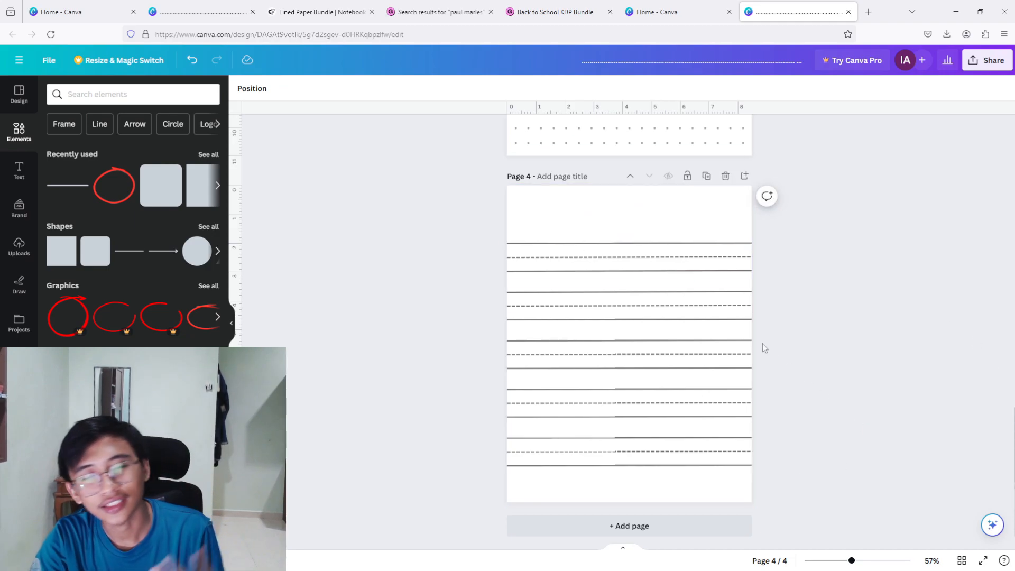
Add a large letter A in Paalalabas Wide, size 137, above the first handwriting row on page 4.
left_click(19, 170)
key("ctrl+v")
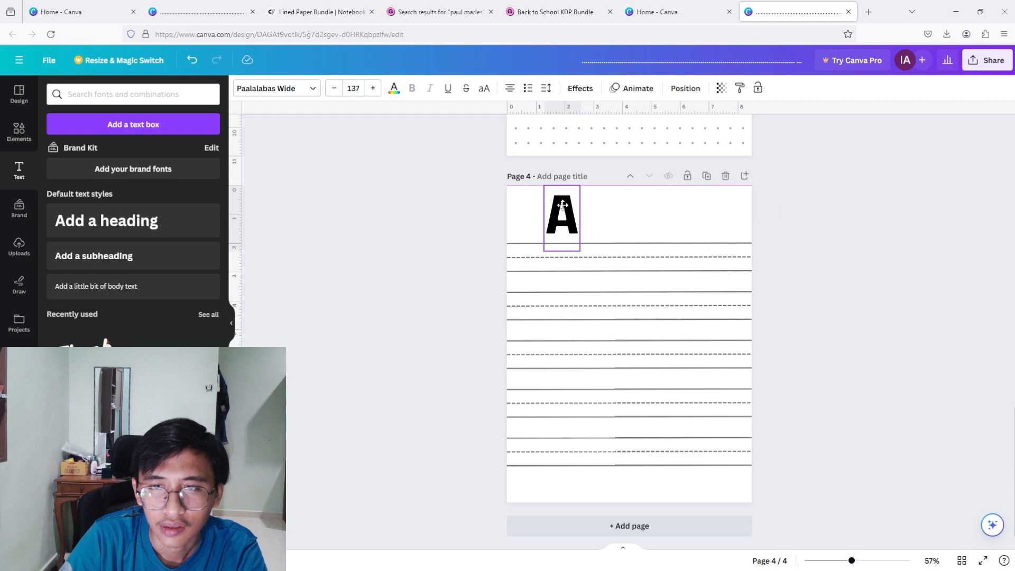
left_click(813, 345)
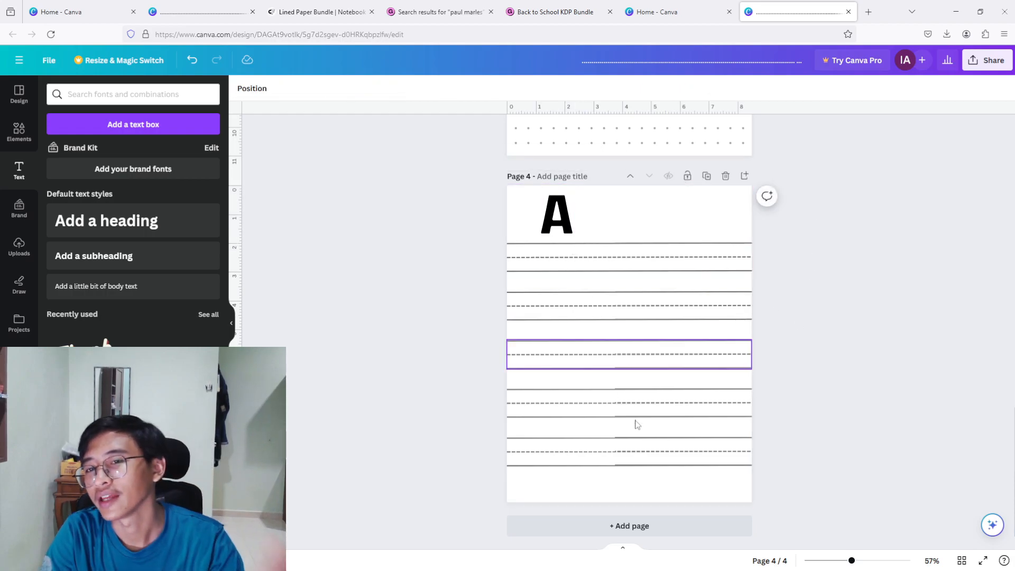